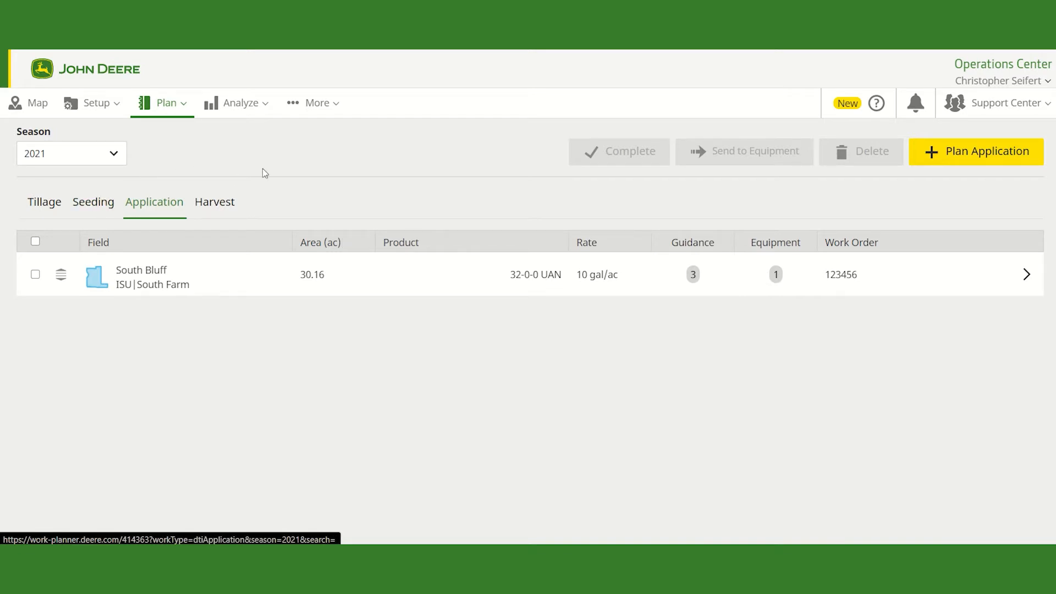
Step: Open the Analyze report of completed work across multiple fields
click(243, 108)
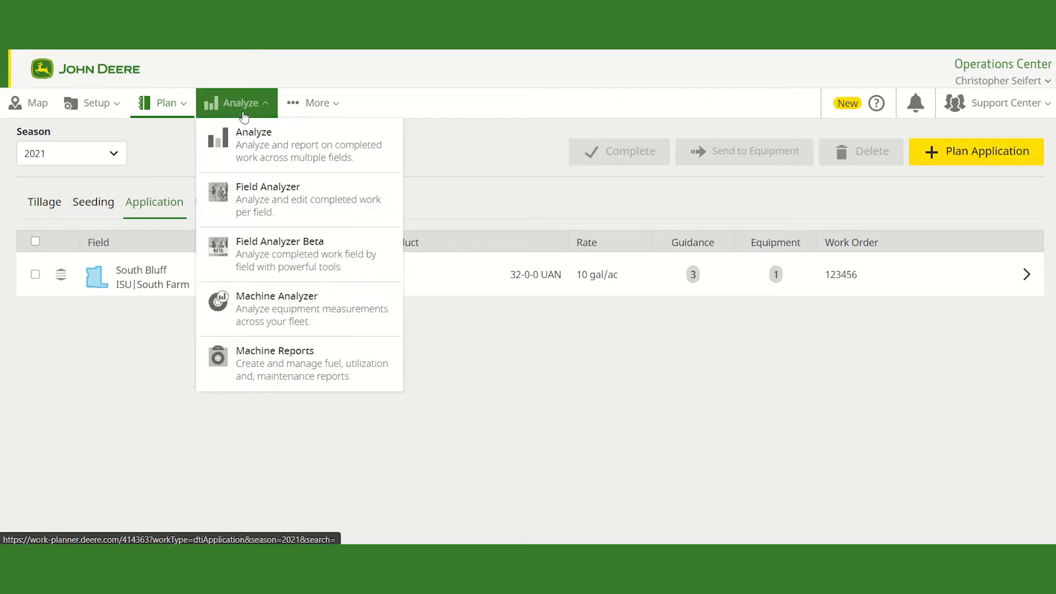
click(264, 147)
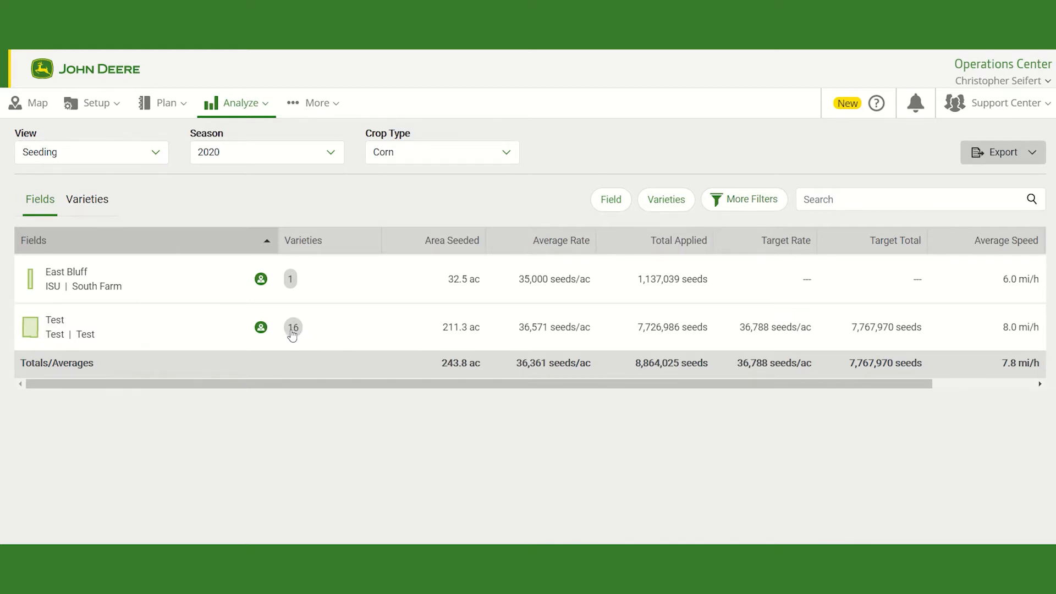
right_click(997, 324)
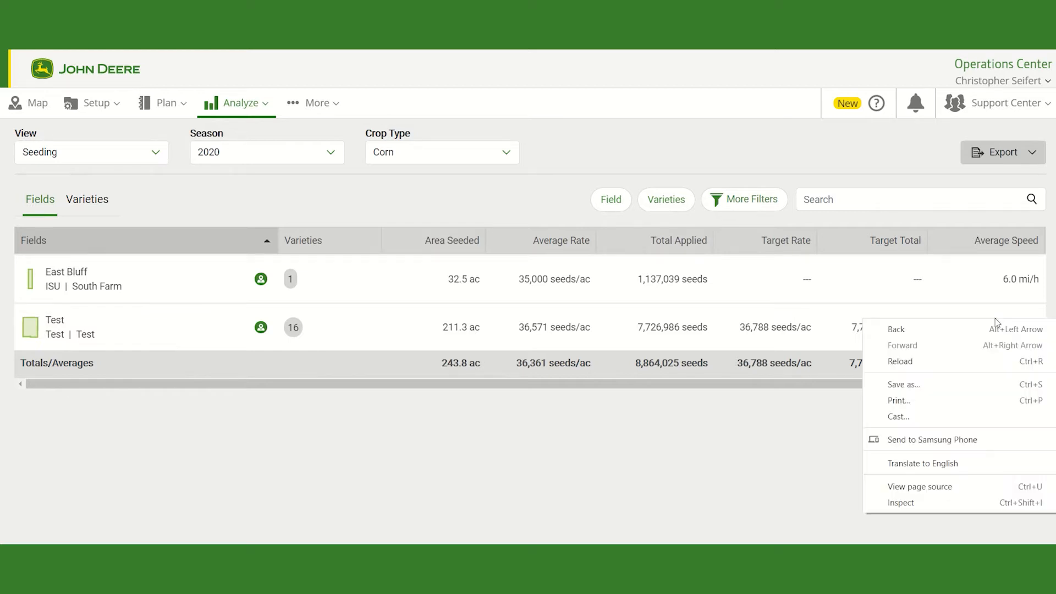
click(704, 150)
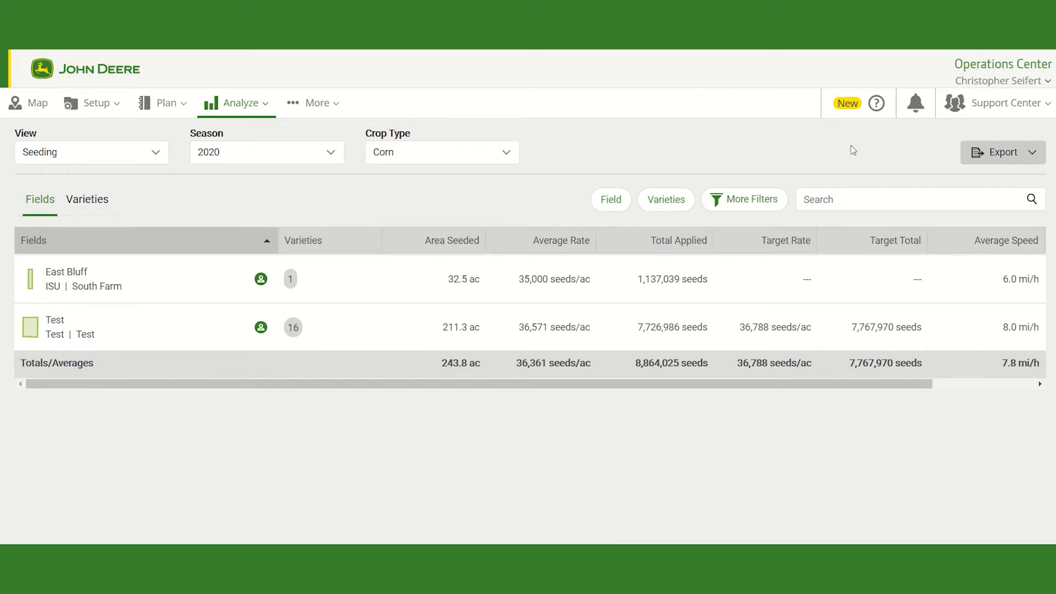
Step: Export the seeding report as a detailed PDF
click(1003, 157)
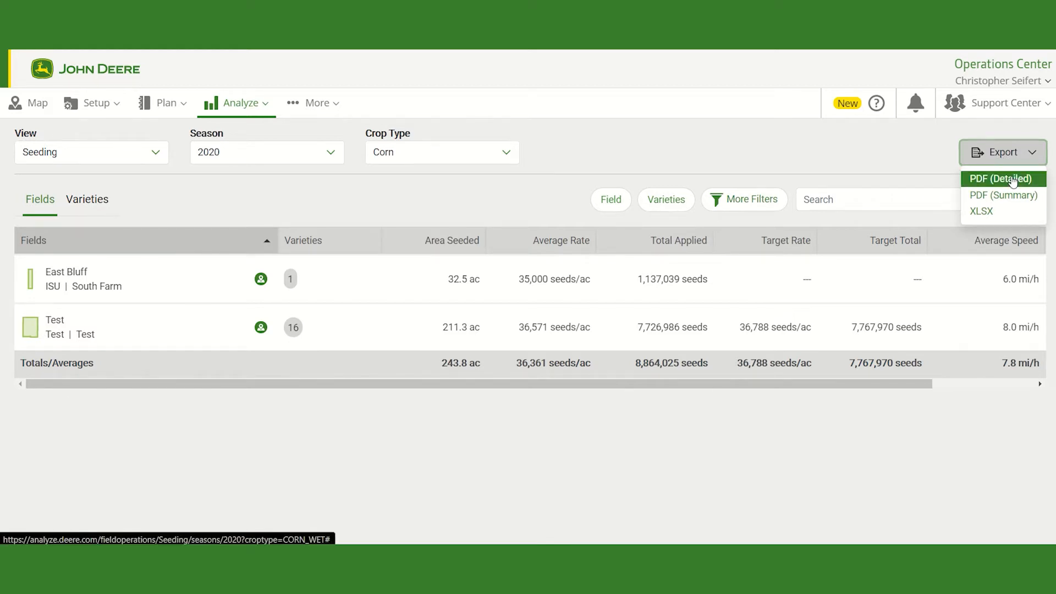
click(1013, 180)
right_click(1014, 180)
click(859, 110)
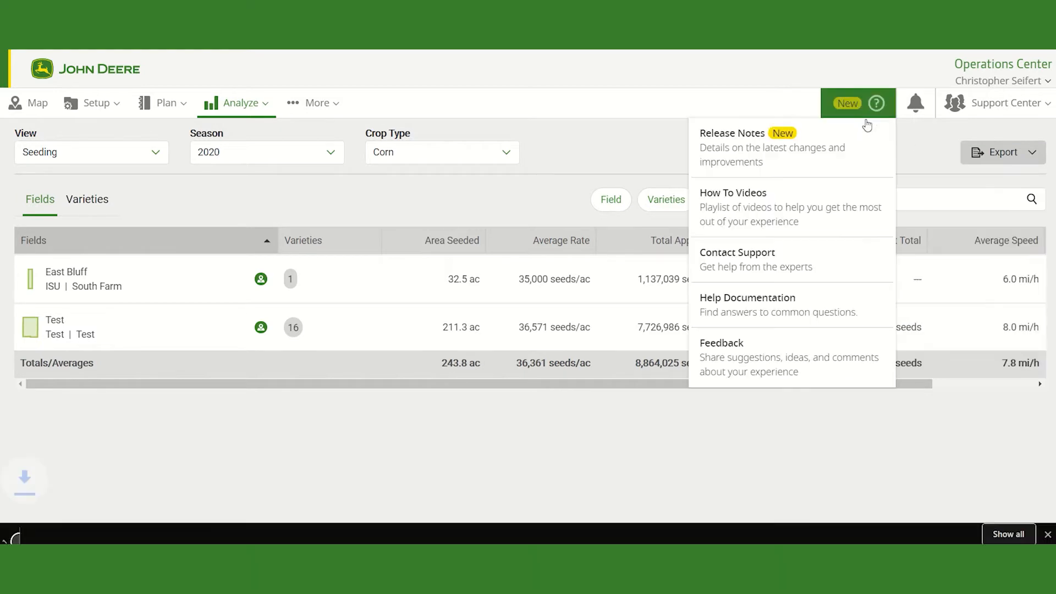
click(643, 140)
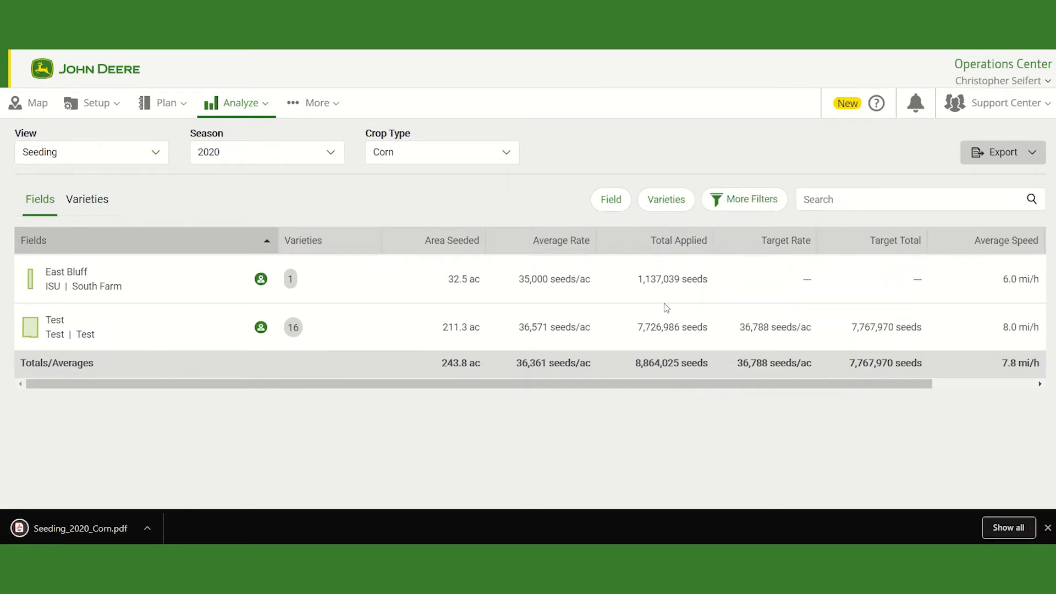
Step: Open the downloaded Seeding_2020_Corn.pdf and scroll through its field pages
click(92, 529)
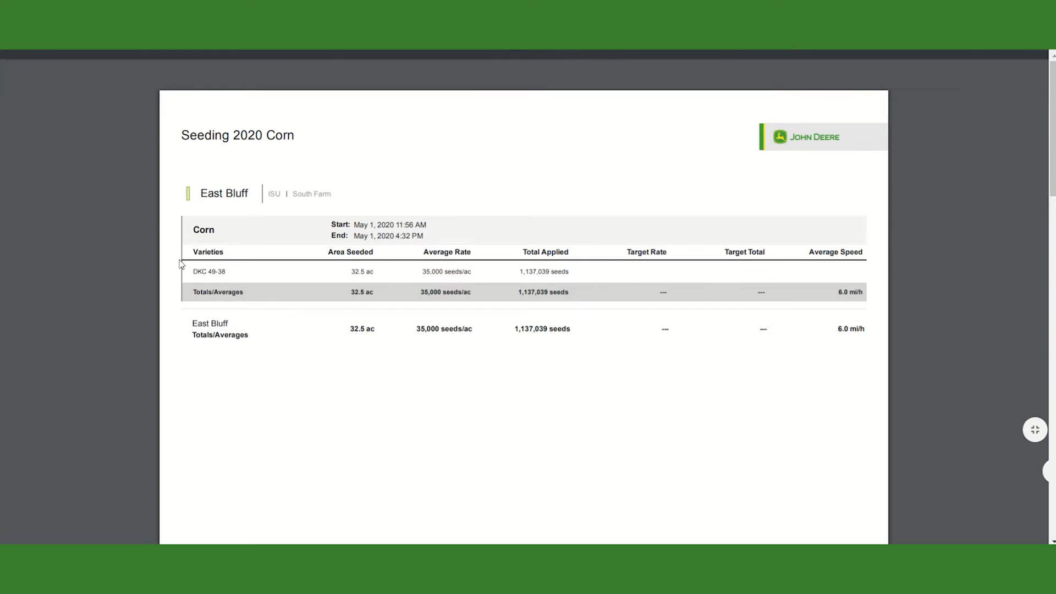
scroll(182, 264, down, 1)
scroll(181, 265, down, 5)
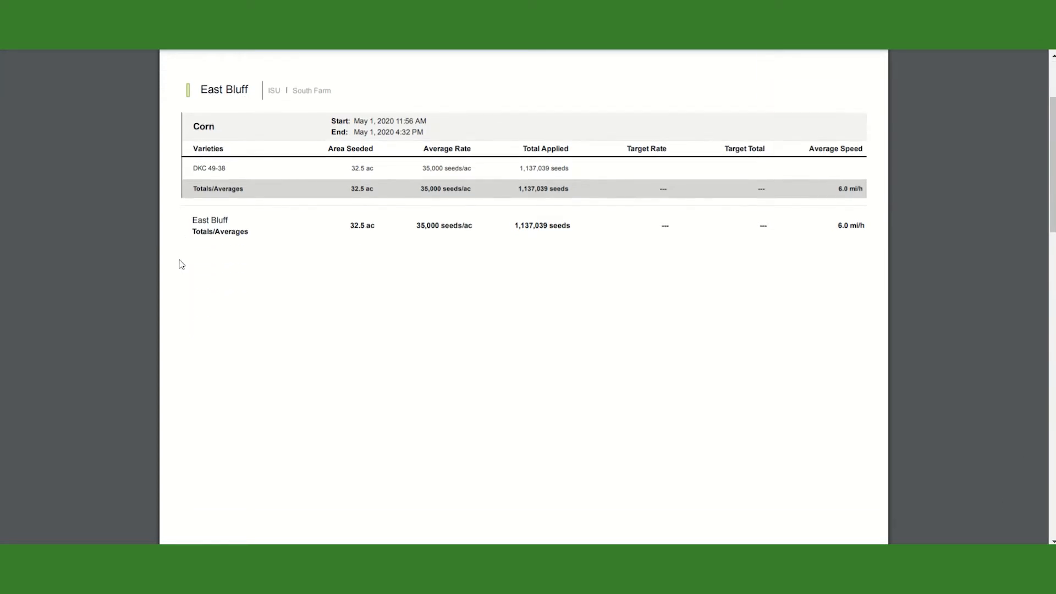
scroll(182, 265, down, 4)
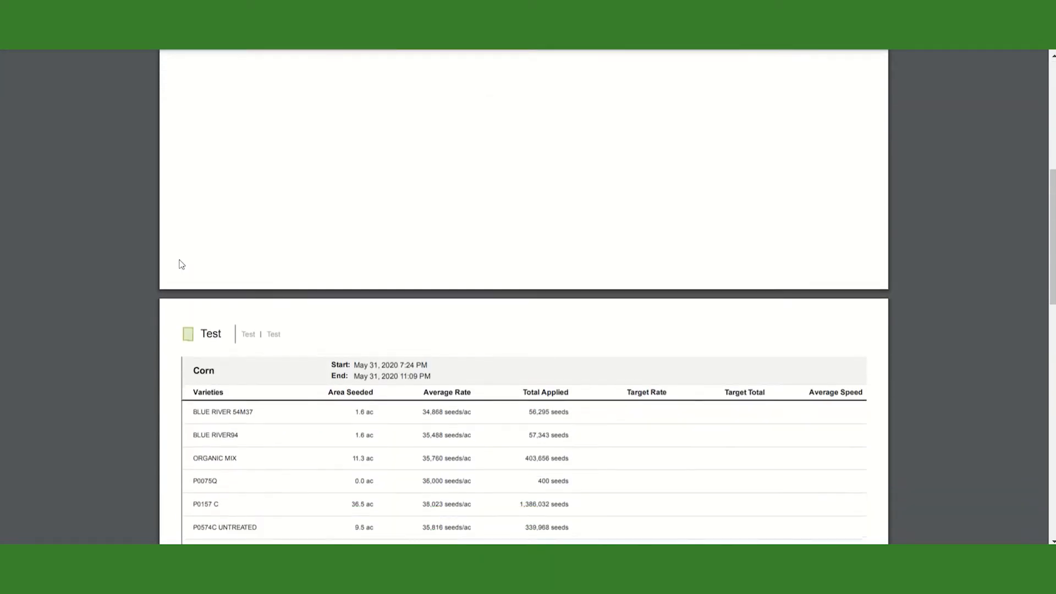
scroll(182, 265, down, 2)
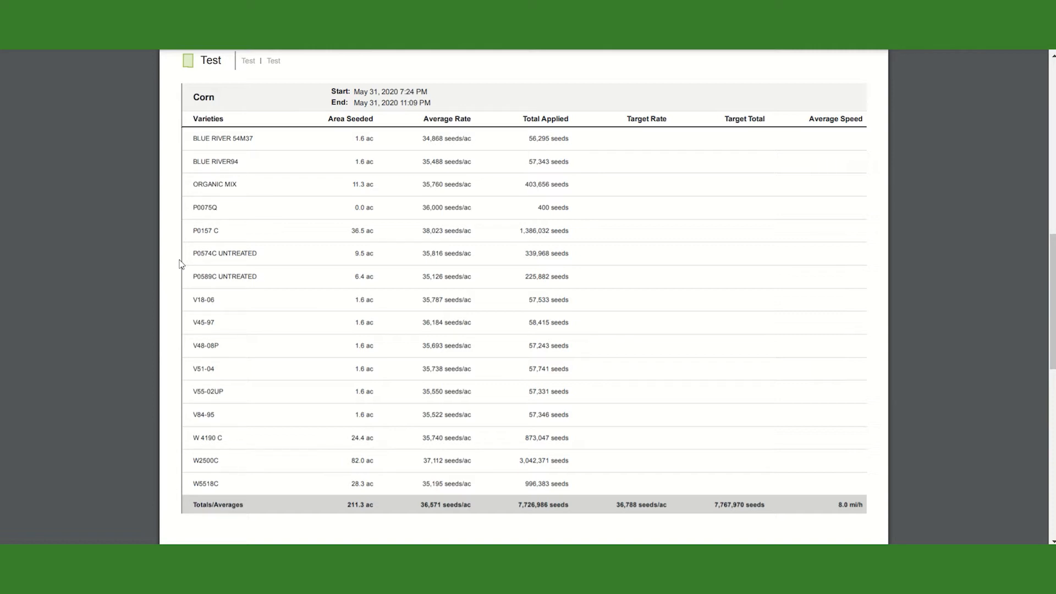
scroll(237, 275, down, 1)
scroll(255, 294, down, 7)
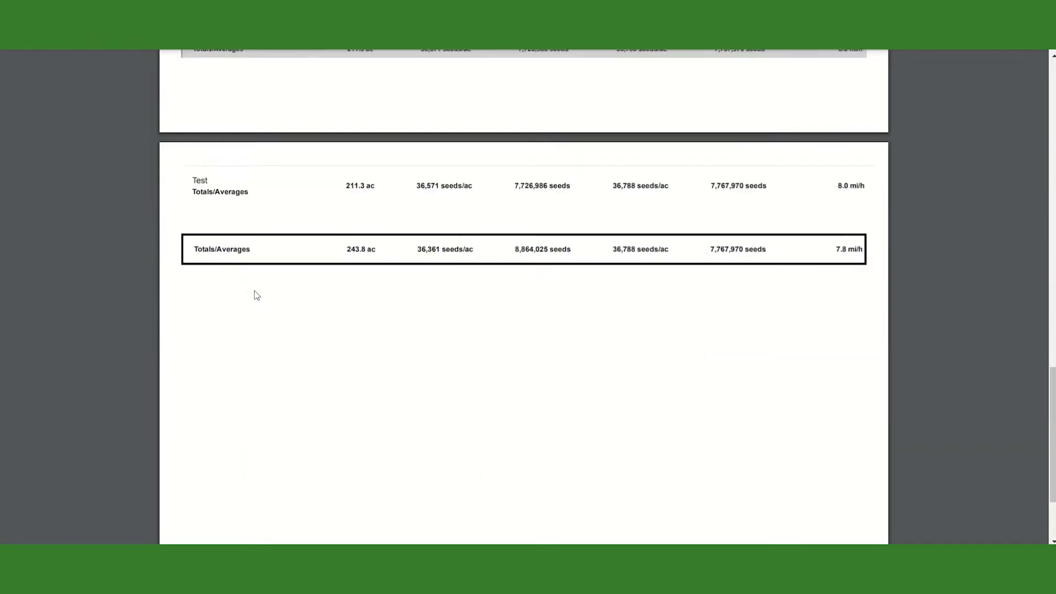
scroll(255, 294, down, 1)
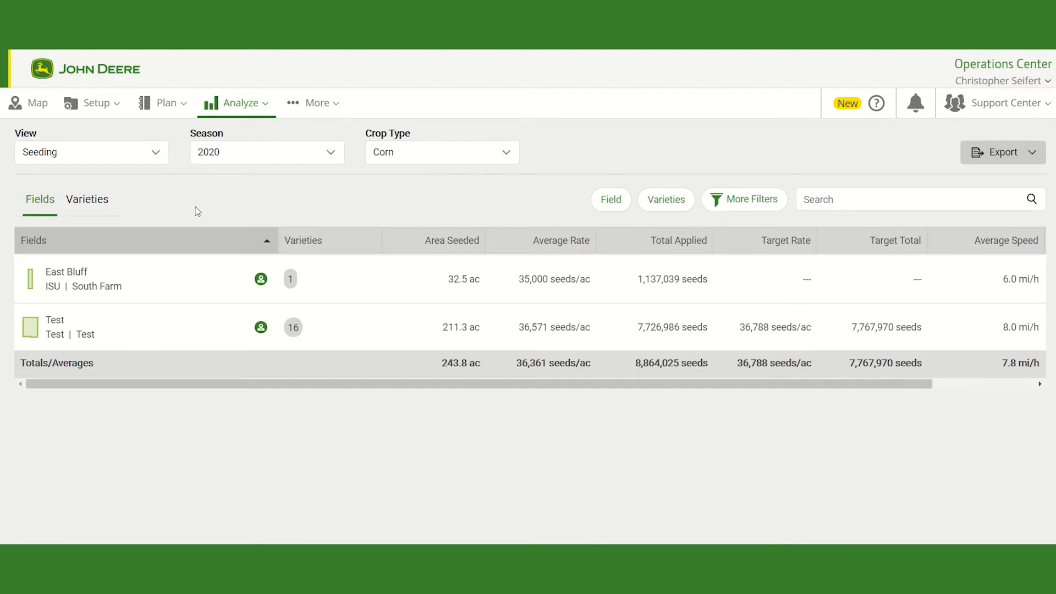
Step: Set the crop type filter to Select All
click(407, 154)
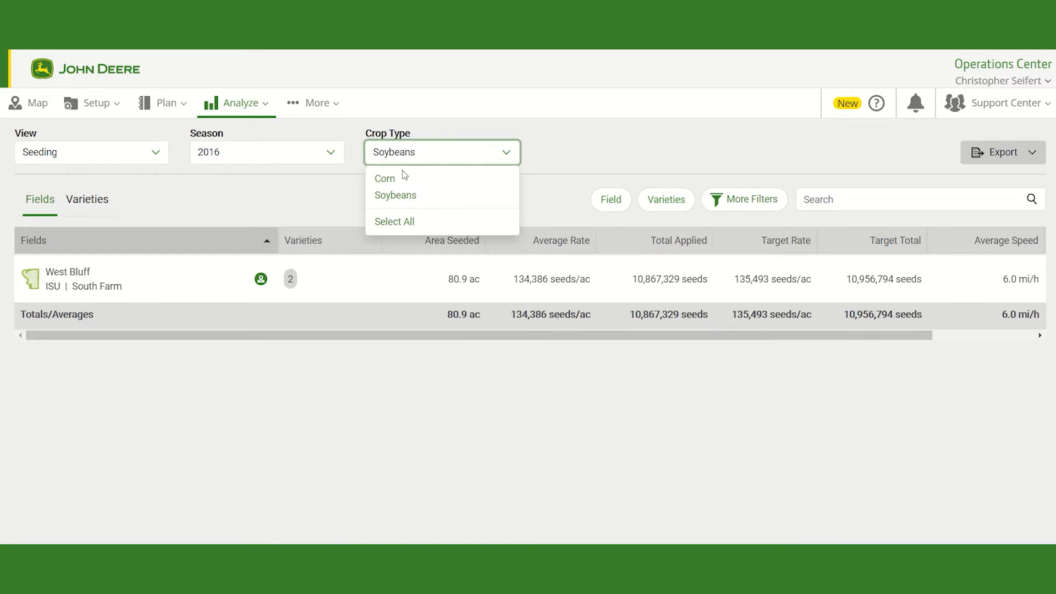
click(405, 222)
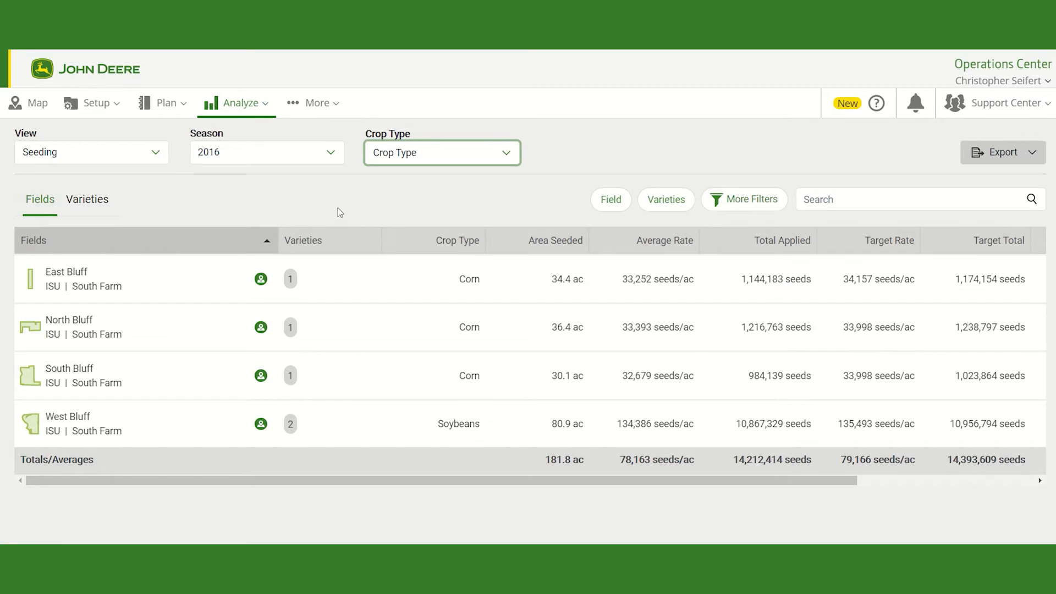
Step: Open Field Analyzer for the South Bluff field
click(242, 110)
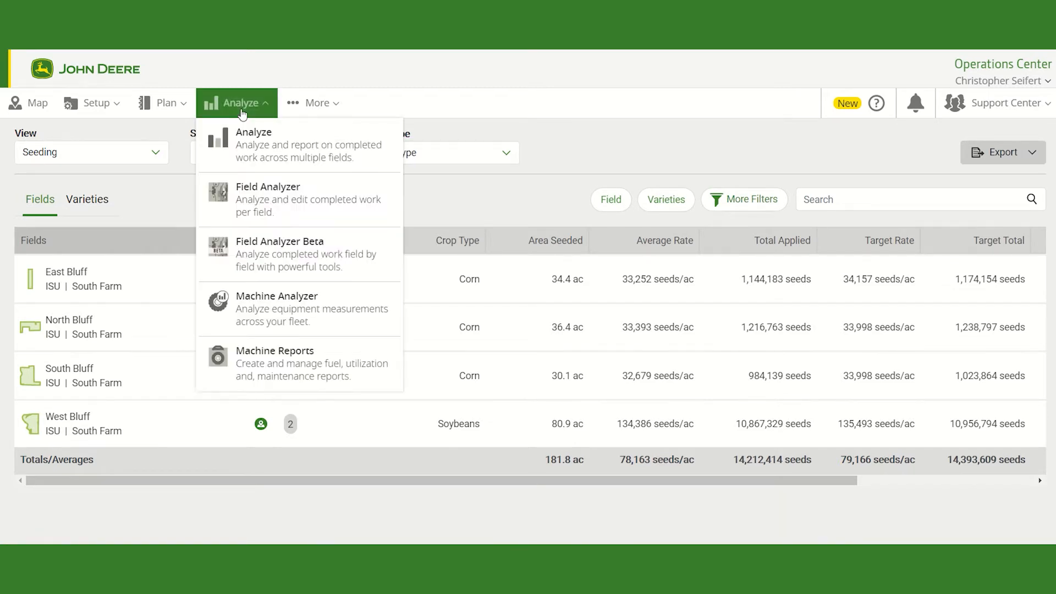
click(263, 199)
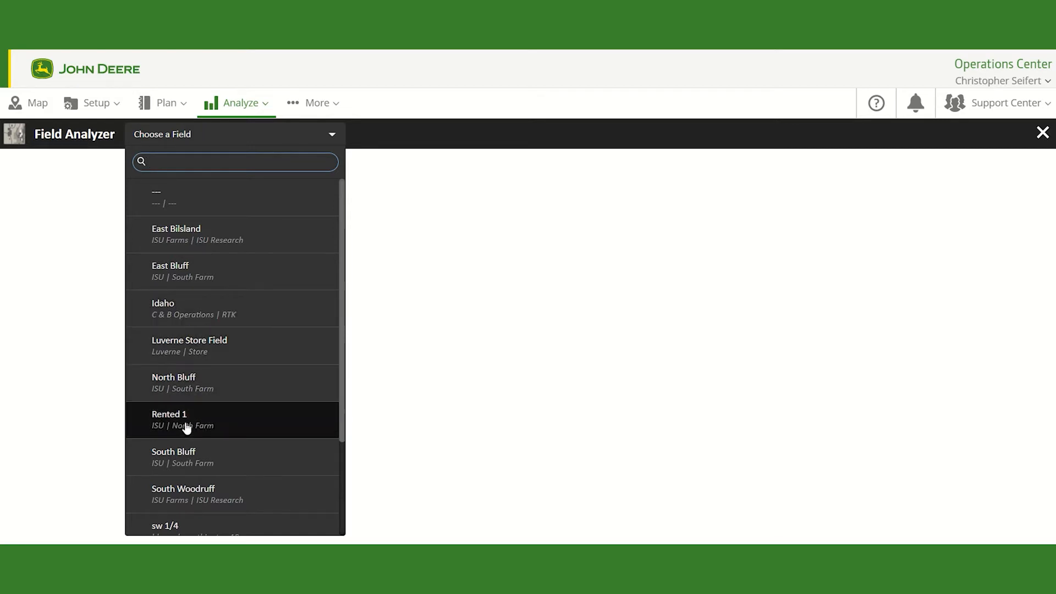
click(184, 461)
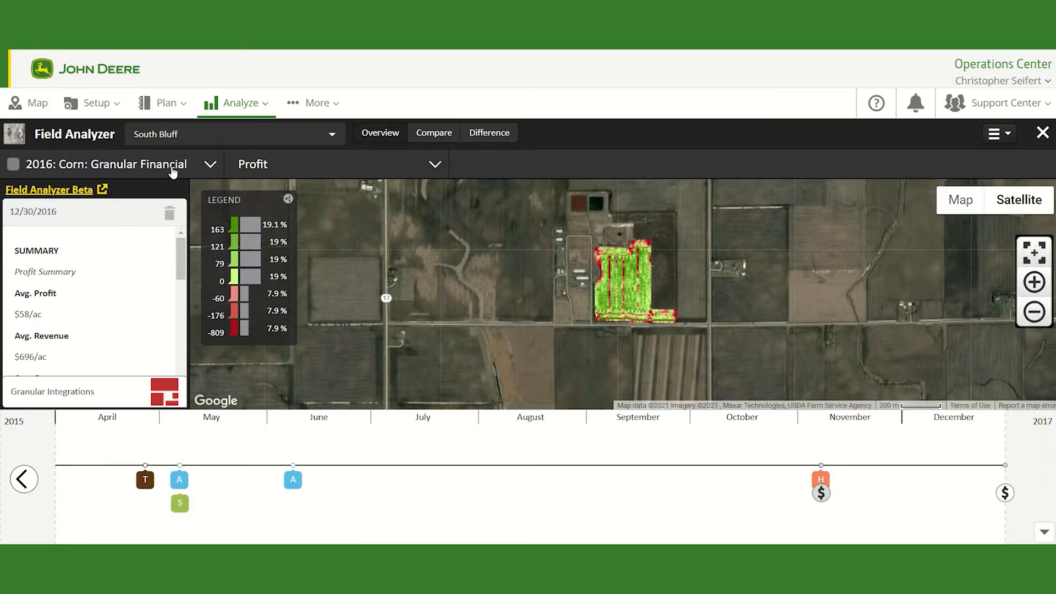
Step: Display the 2016 Corn: Seeding operation map for South Bluff
click(171, 167)
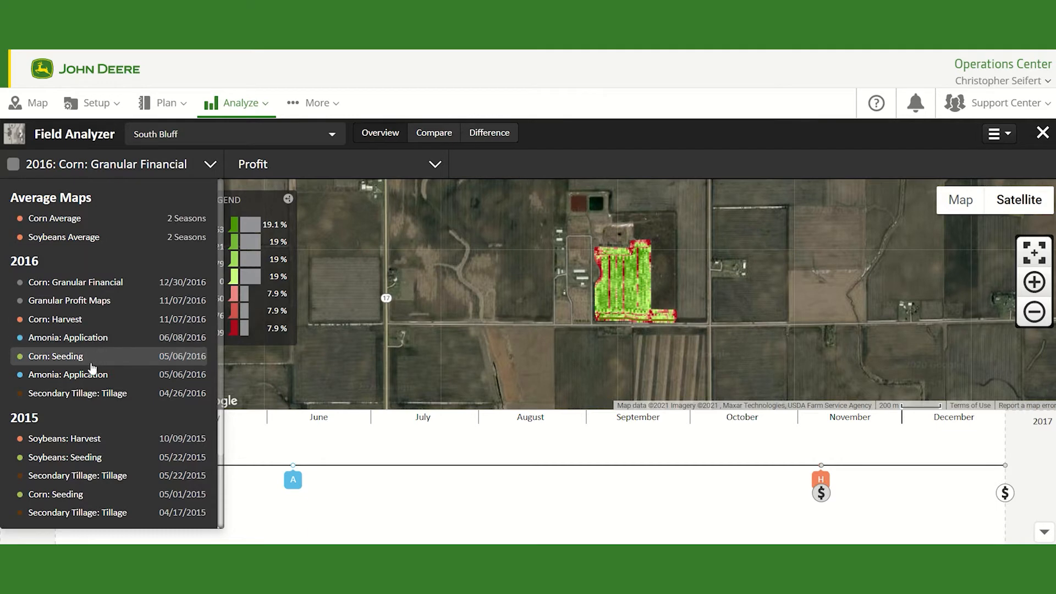
click(74, 358)
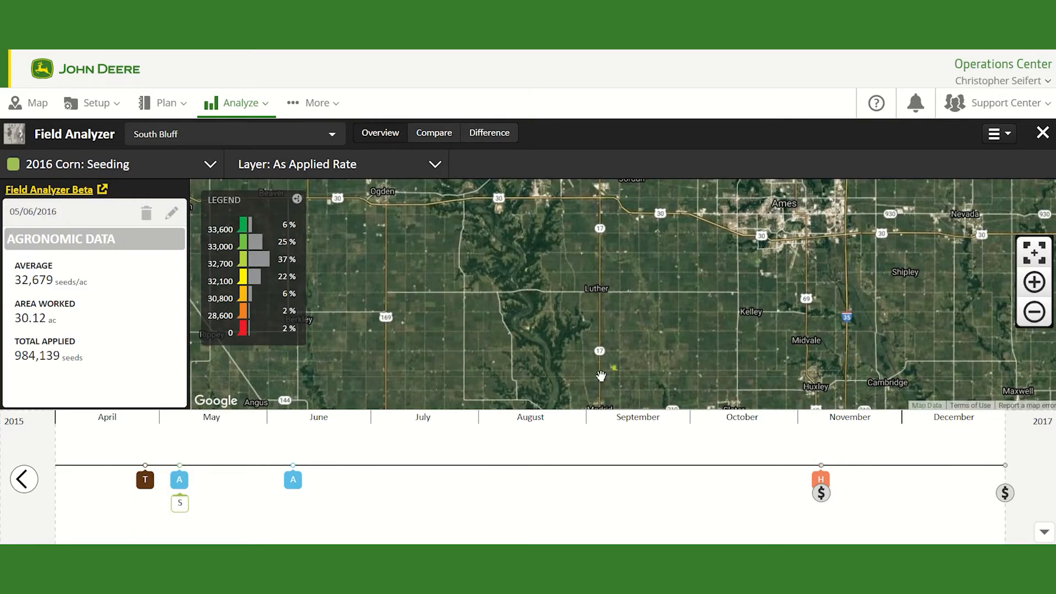
scroll(614, 375, up, 1)
scroll(615, 379, up, 2)
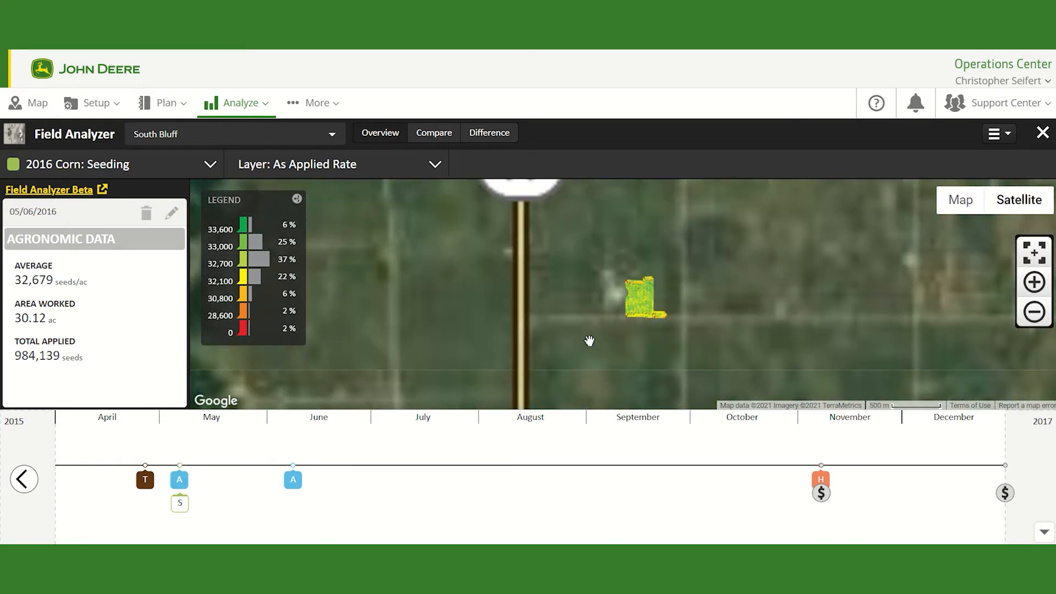
drag(593, 316, 527, 295)
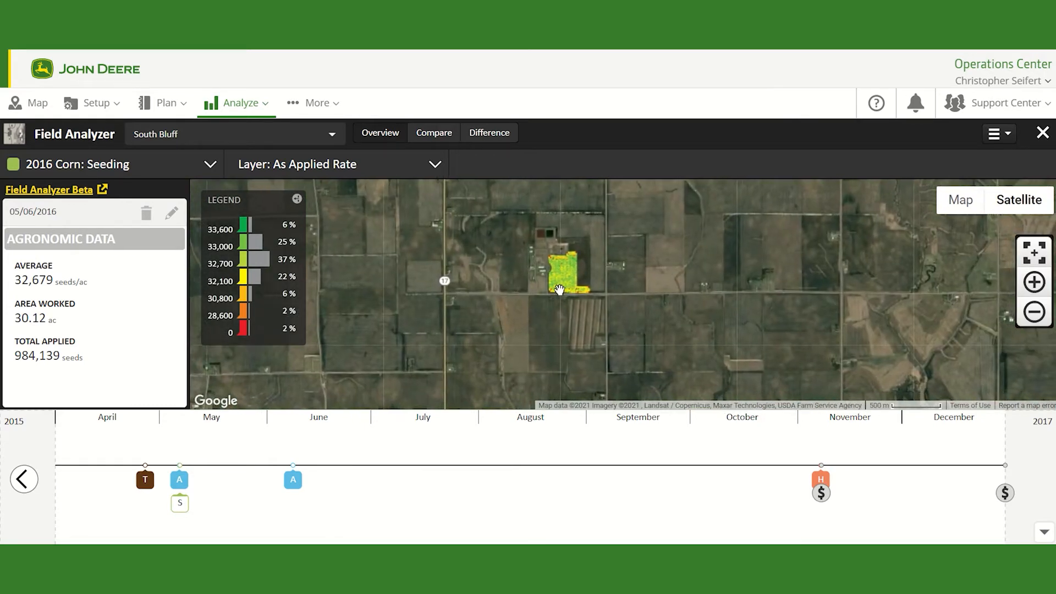
scroll(550, 286, up, 1)
scroll(522, 286, up, 1)
drag(502, 292, 481, 341)
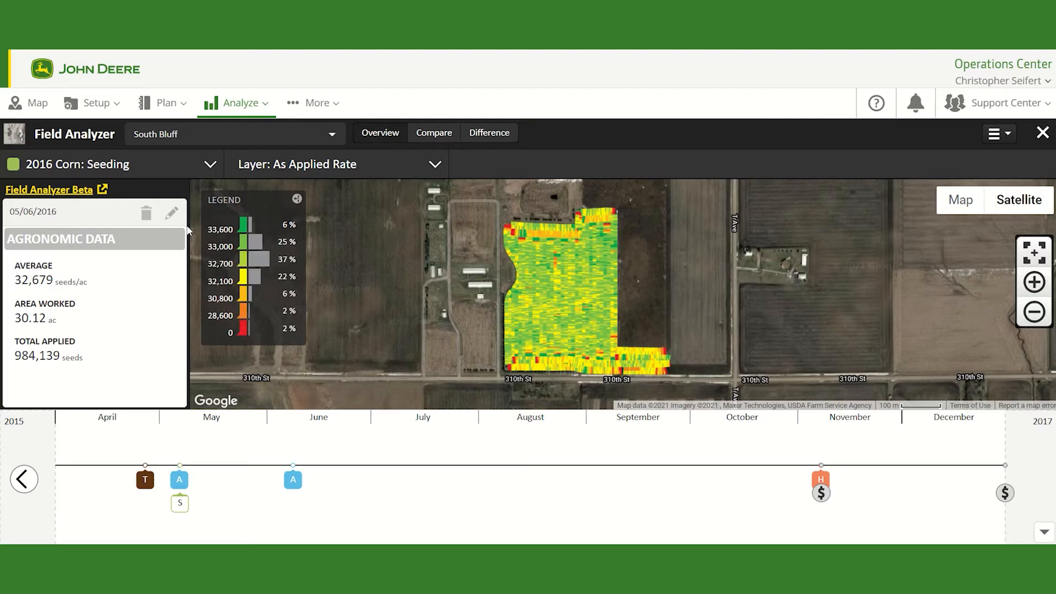
Step: Edit the seeding results, setting the variety to DKC 49-38 and the area worked to 29 ac, and save
click(171, 215)
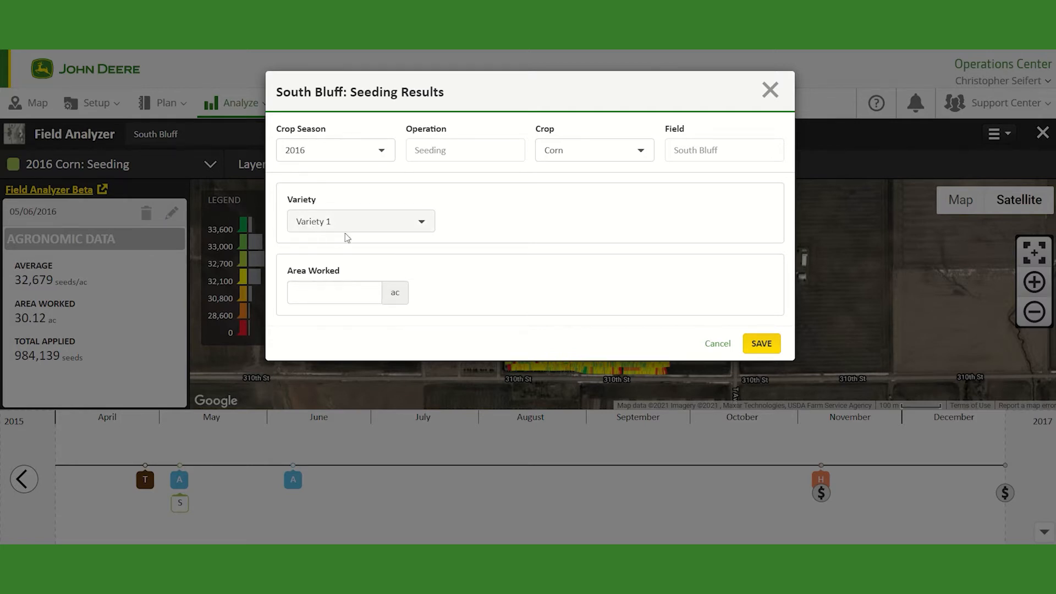
click(377, 228)
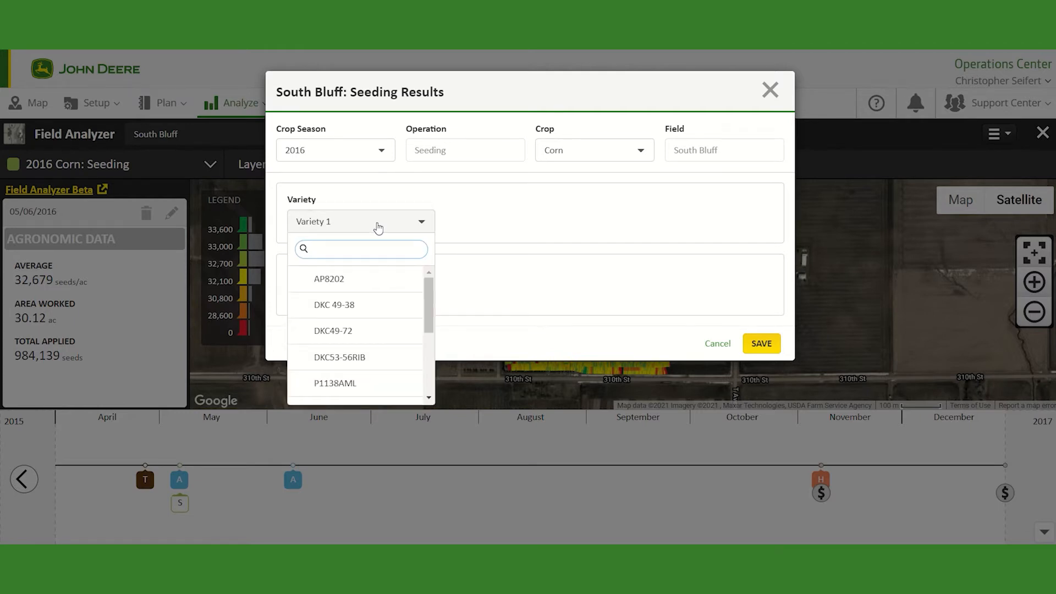
click(364, 305)
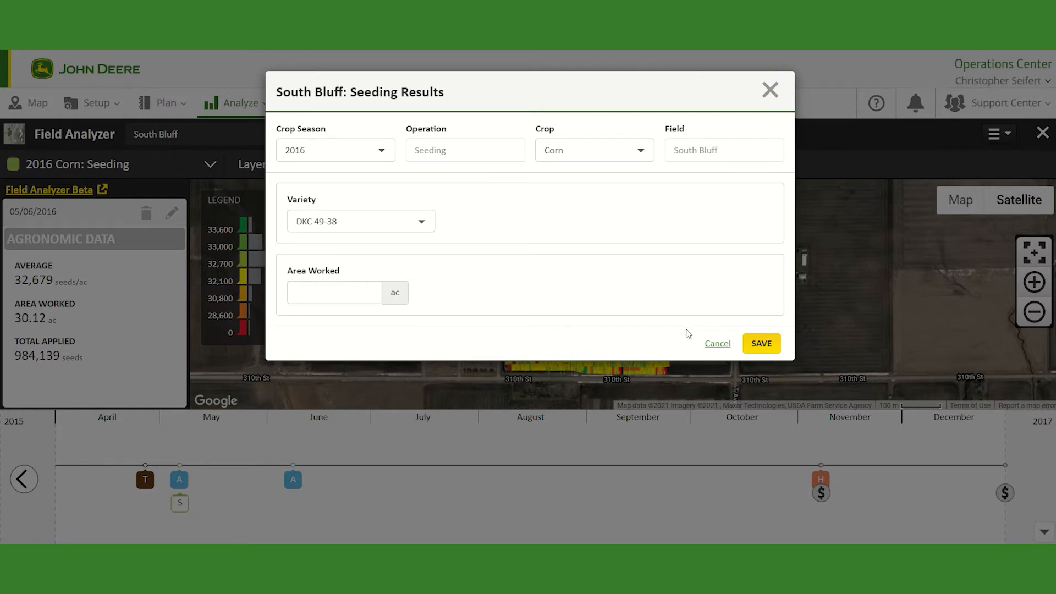
click(354, 297)
text(29)
click(770, 345)
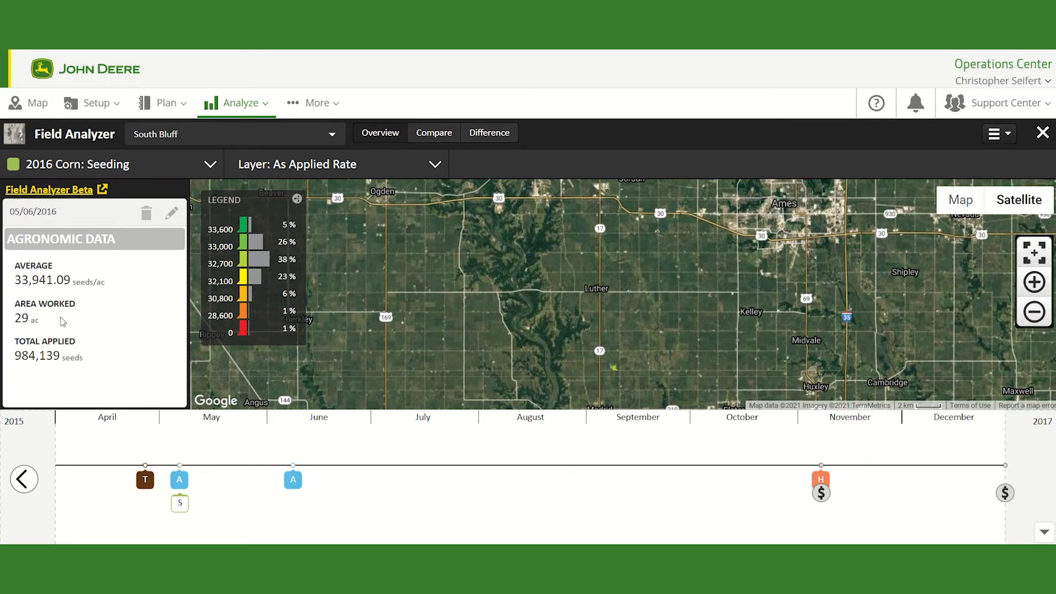
Step: Switch the seeding map layer to Varieties
scroll(622, 370, up, 3)
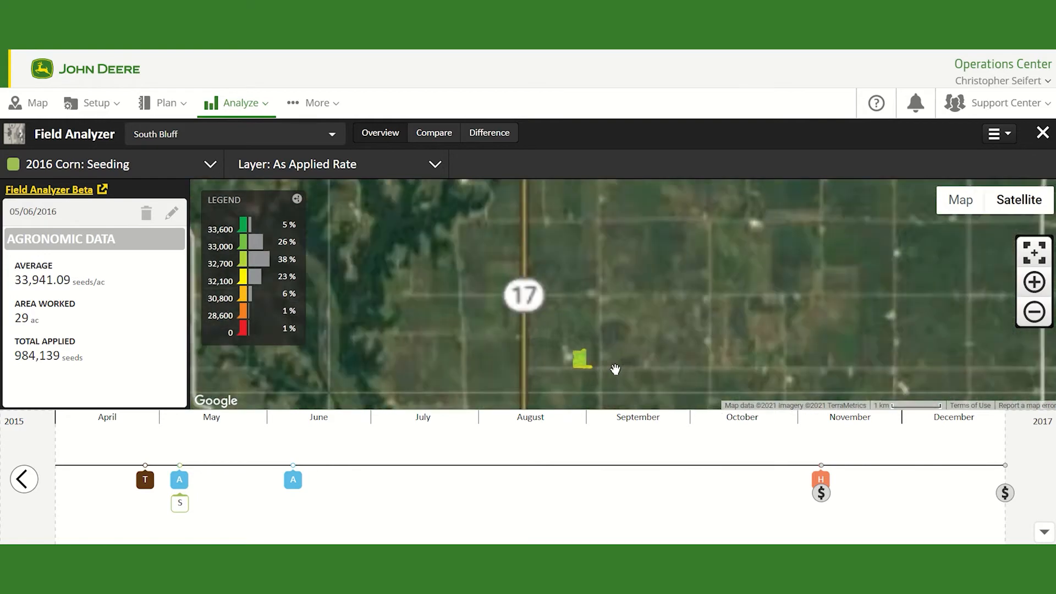
scroll(605, 365, up, 2)
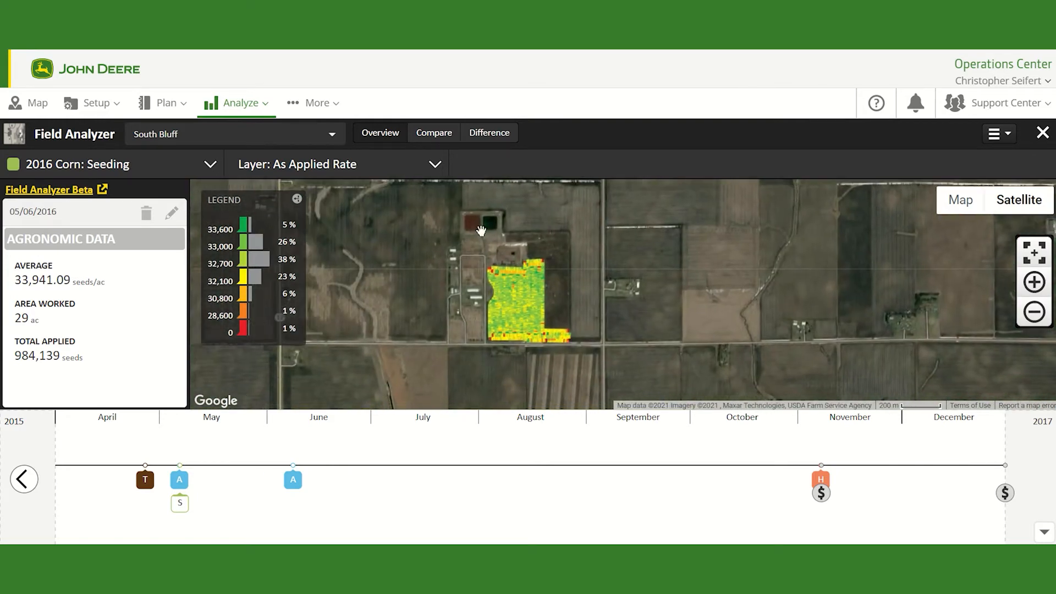
click(403, 174)
click(312, 236)
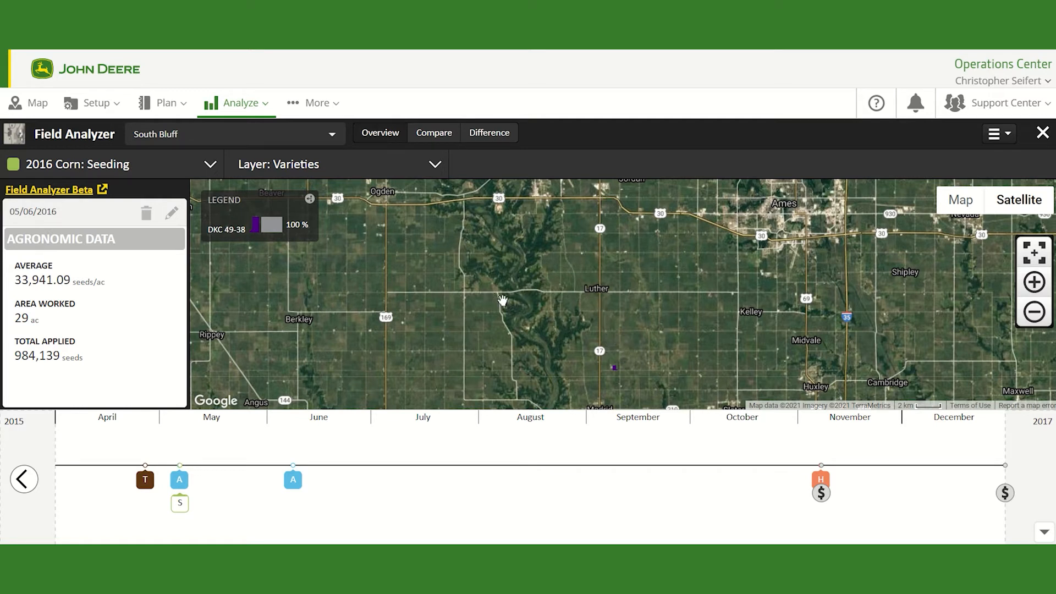
Step: Start deleting the seeding operation and cancel the confirmation
scroll(610, 363, up, 2)
scroll(622, 340, up, 2)
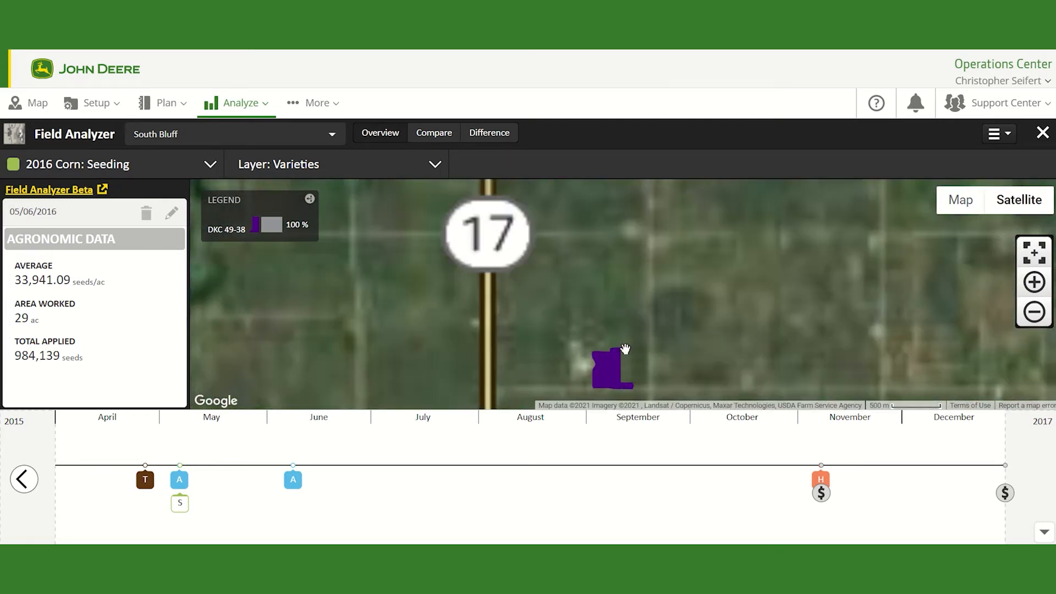
drag(622, 339, 628, 264)
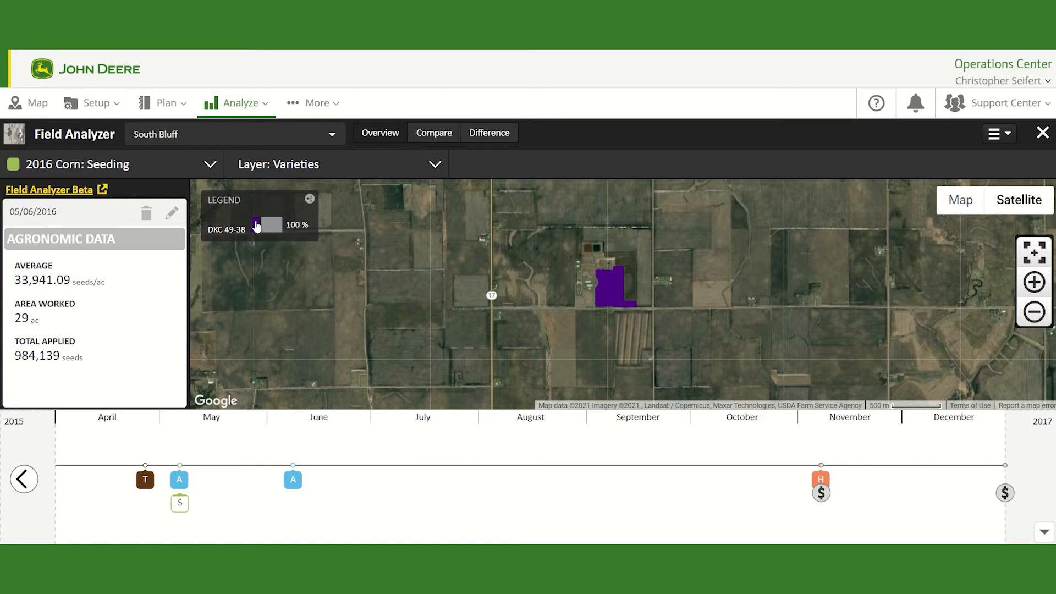
click(147, 216)
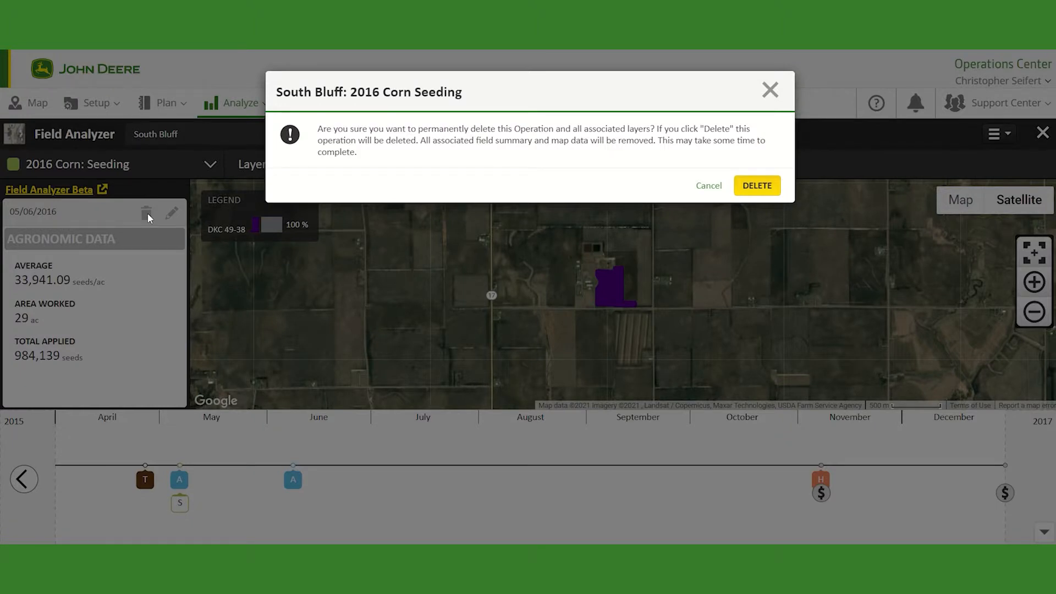
click(709, 186)
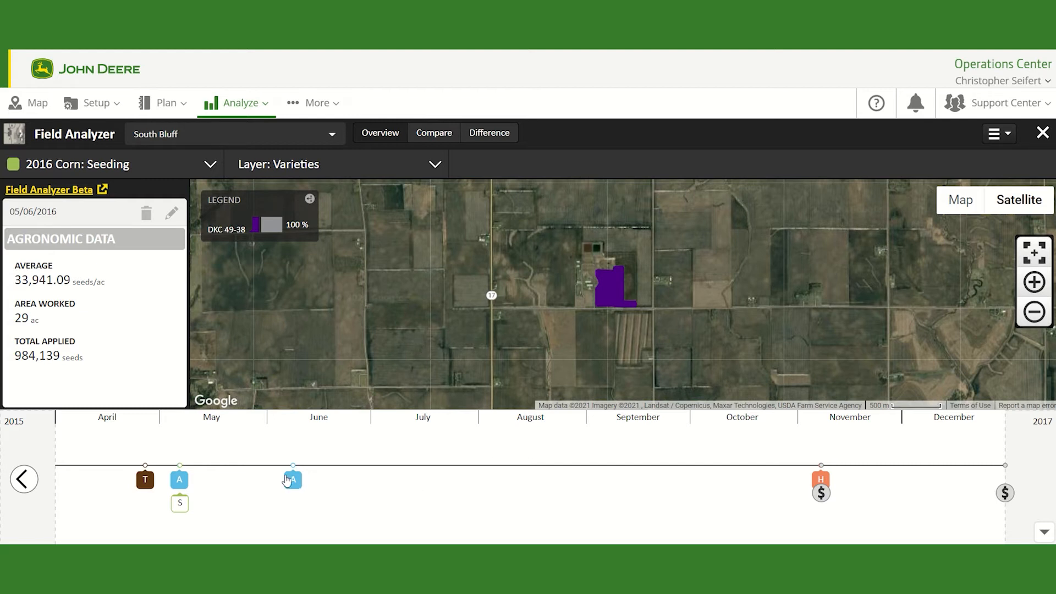
Step: Open the 2016 Corn: Harvest operation from the timeline
click(821, 468)
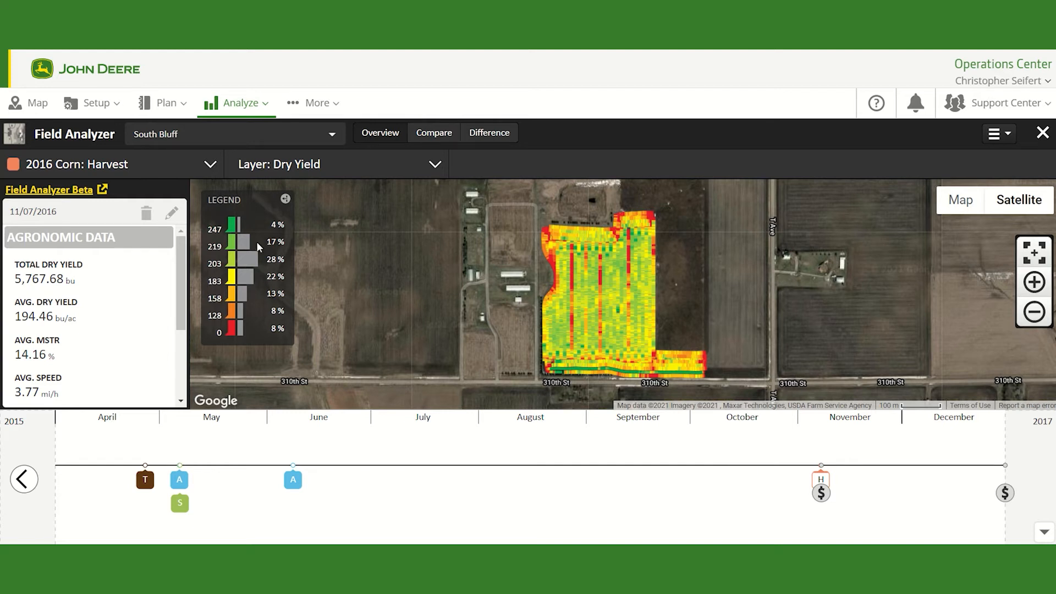
Step: Open the 2015 Soybeans: Seeding operation from the timeline
scroll(64, 303, down, 1)
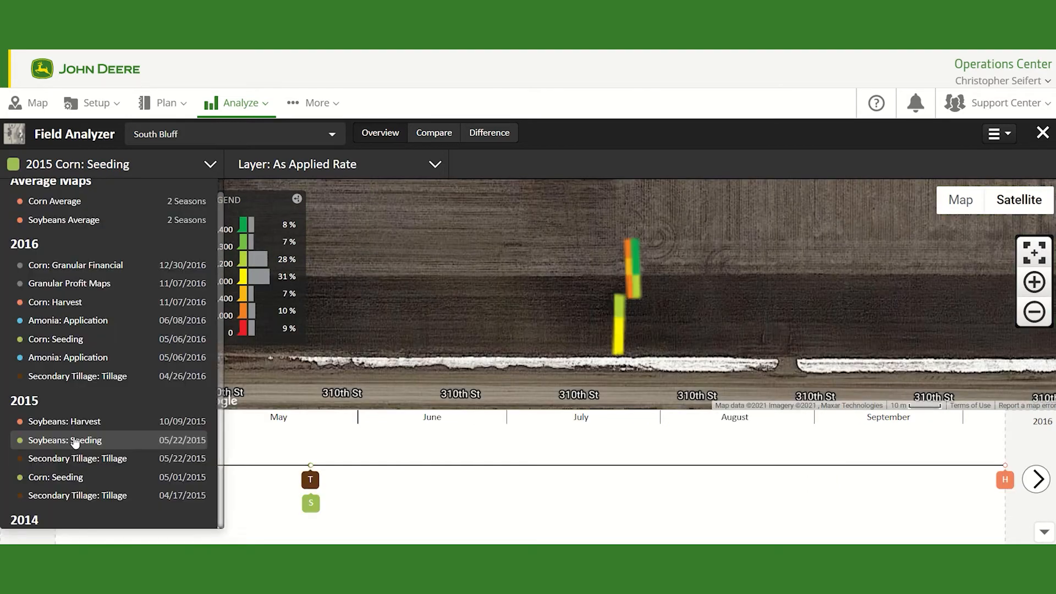
click(75, 439)
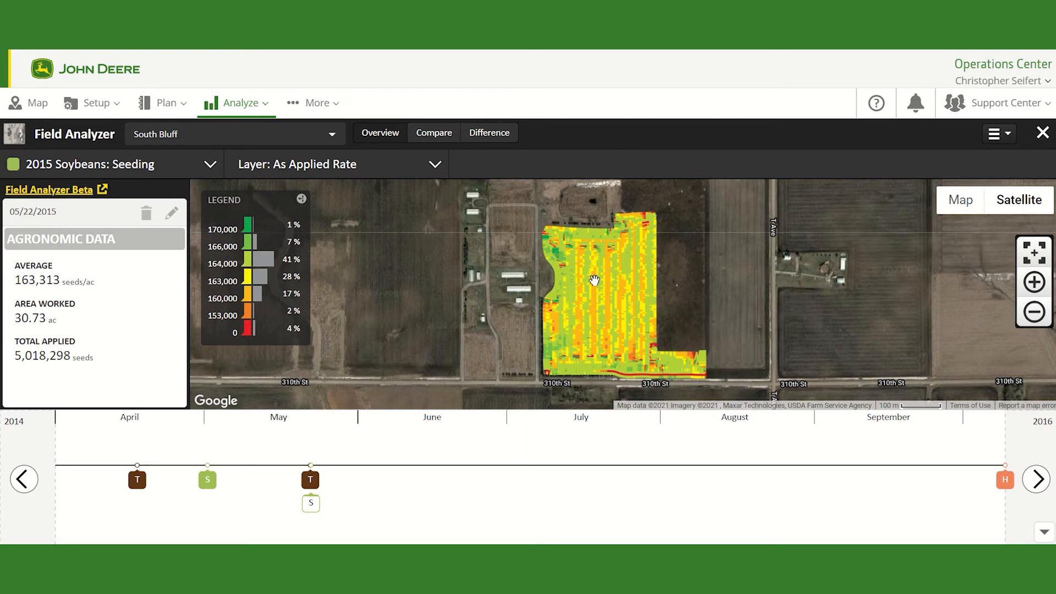
Step: Open the print preview of the 2015 Soybeans seeding map report, review the PDF layout, and close it
click(1006, 137)
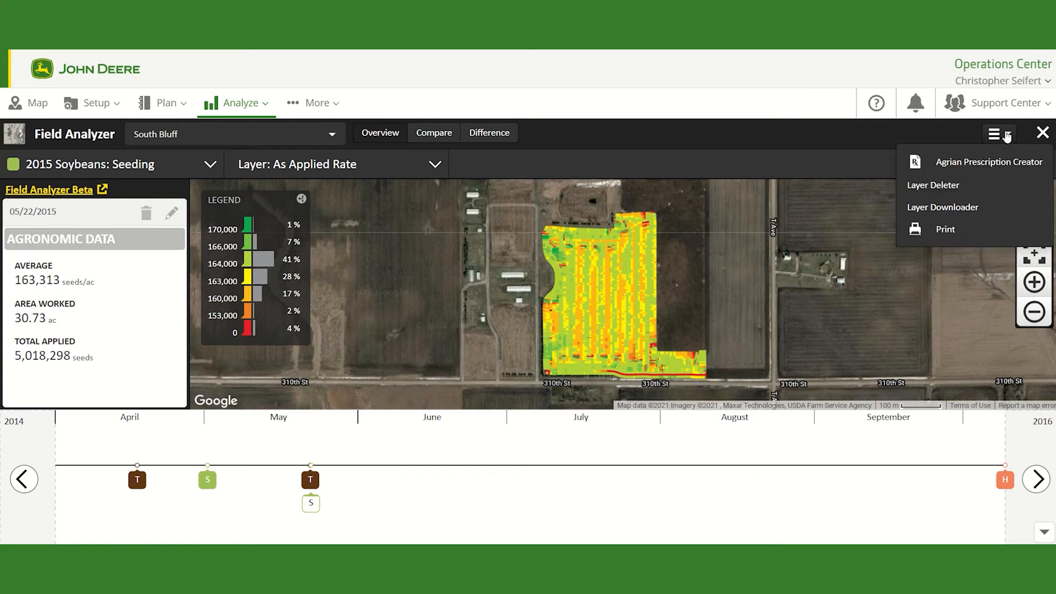
click(955, 231)
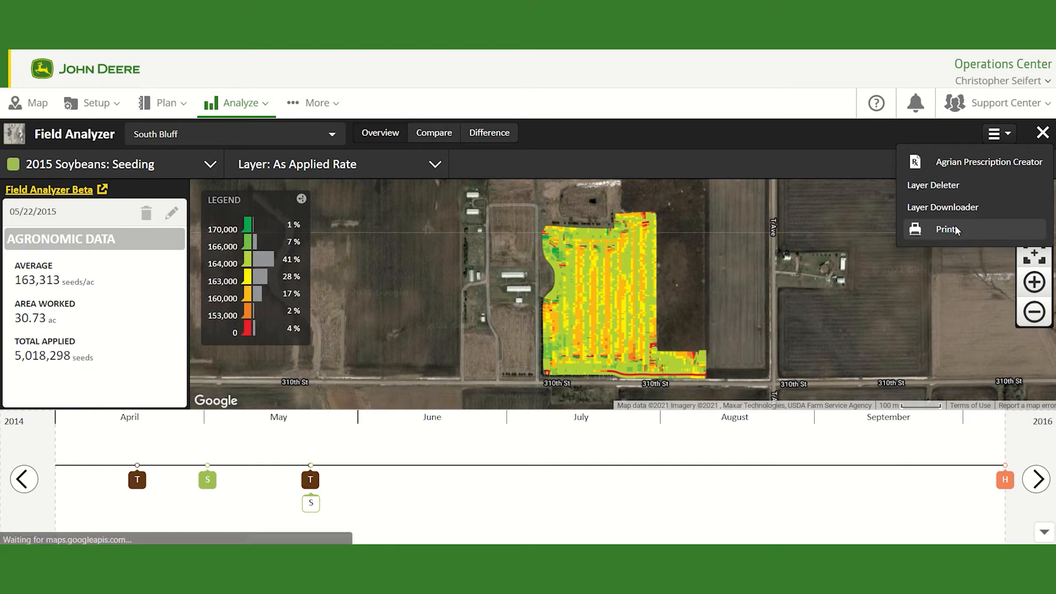
scroll(665, 159, down, 3)
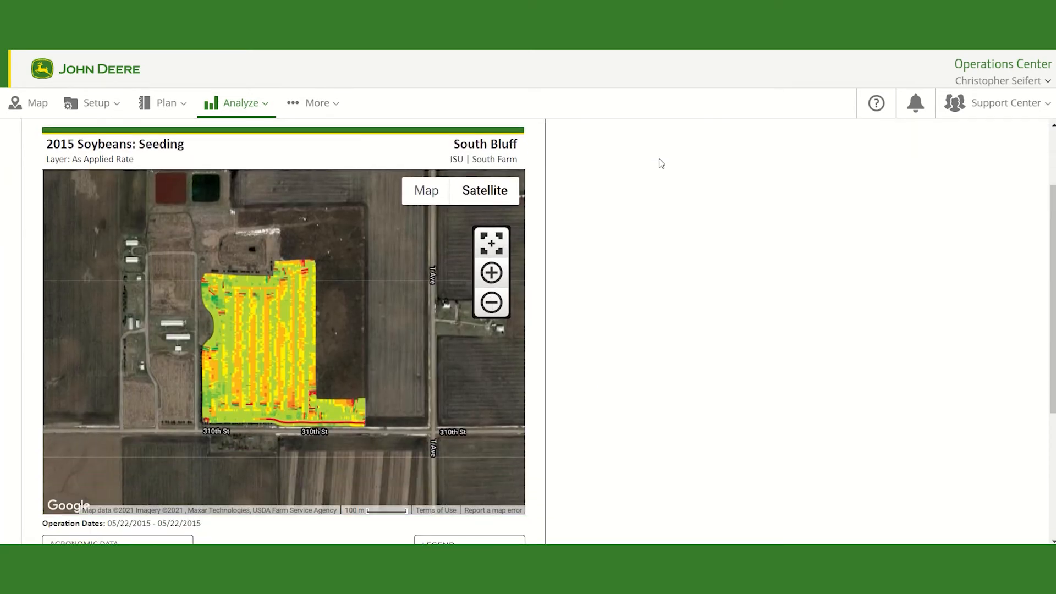
scroll(212, 252, up, 2)
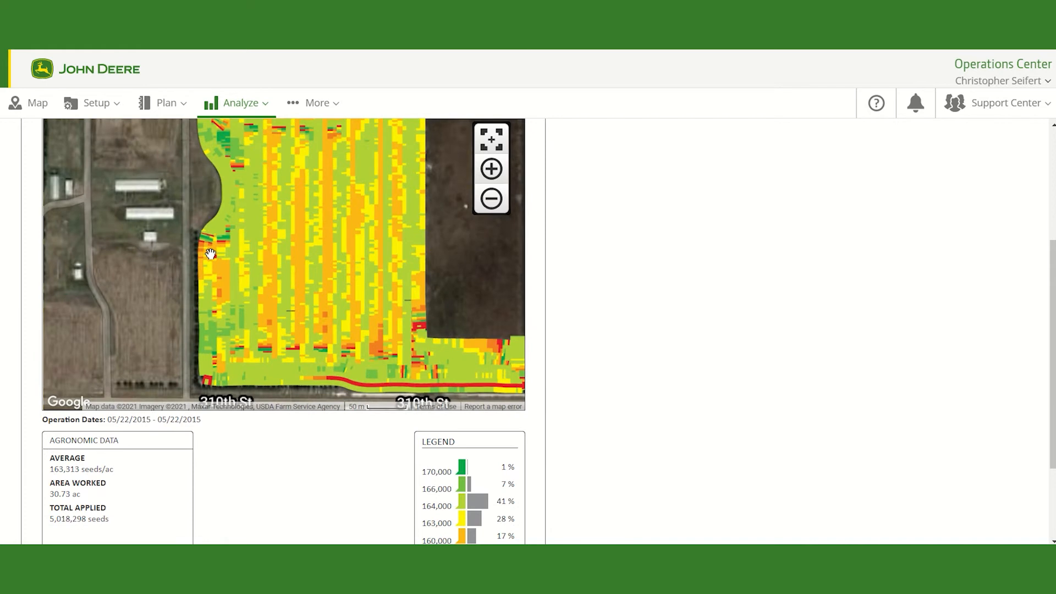
scroll(212, 251, down, 2)
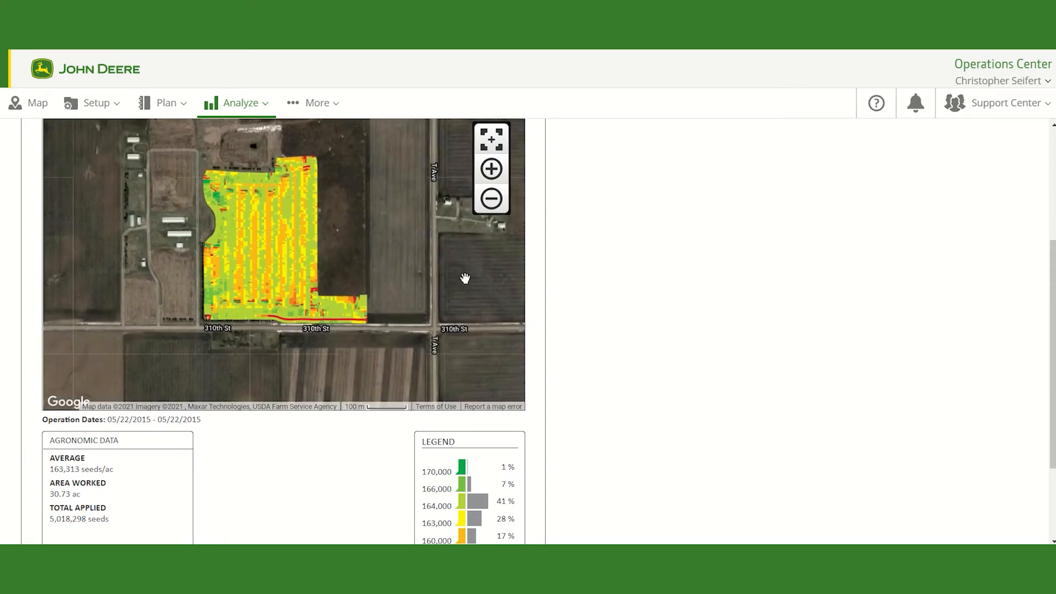
drag(405, 273, 412, 291)
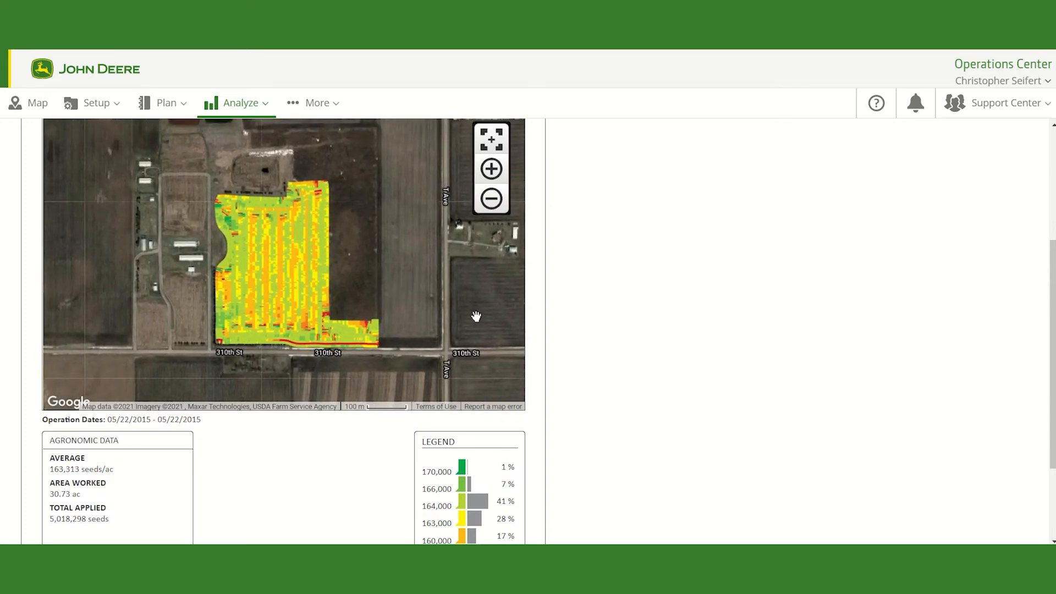
scroll(627, 367, down, 3)
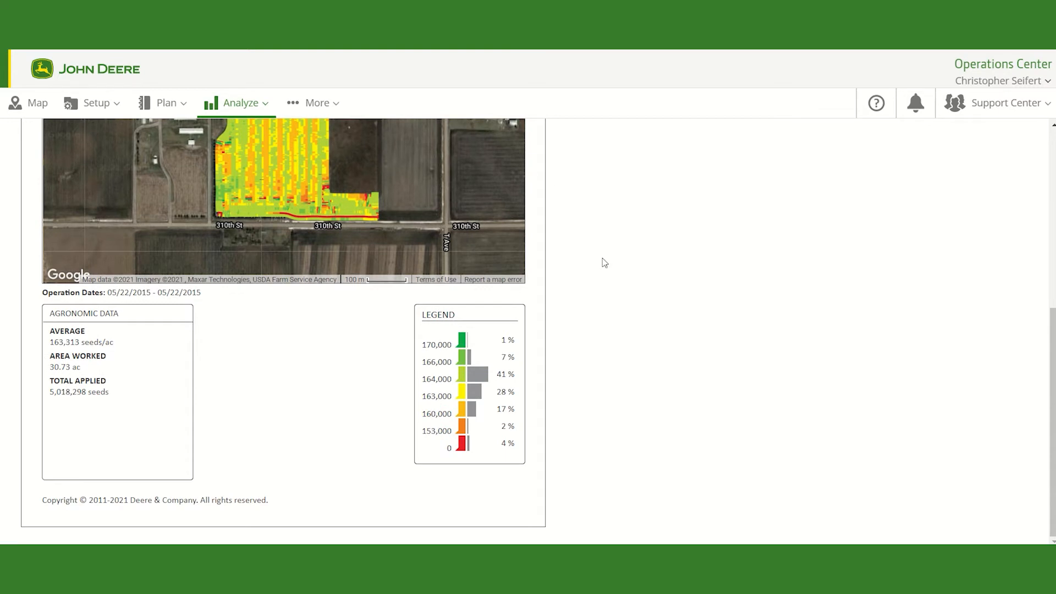
scroll(552, 445, up, 1)
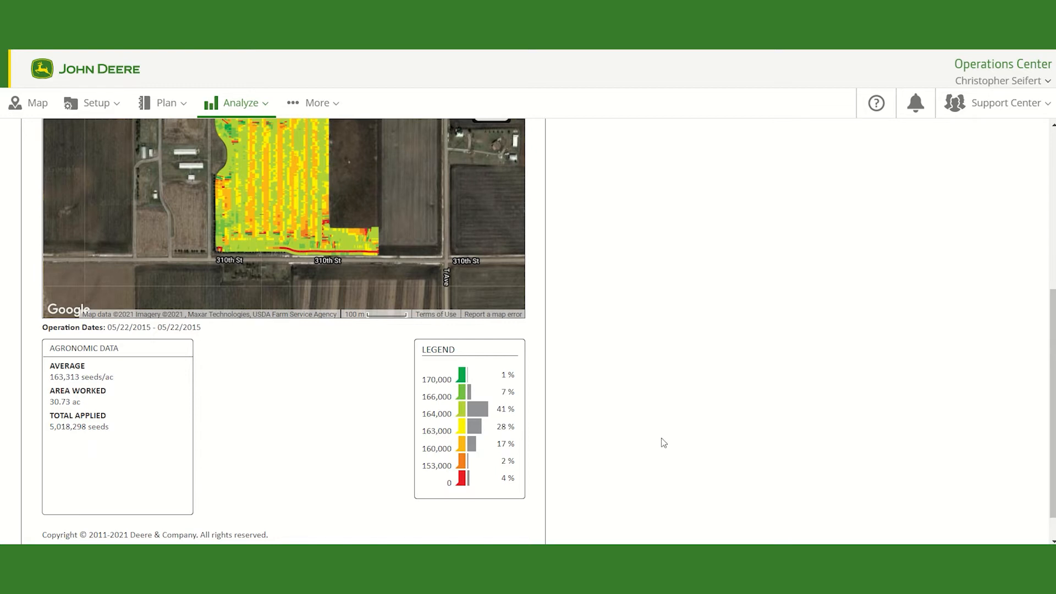
scroll(776, 308, up, 5)
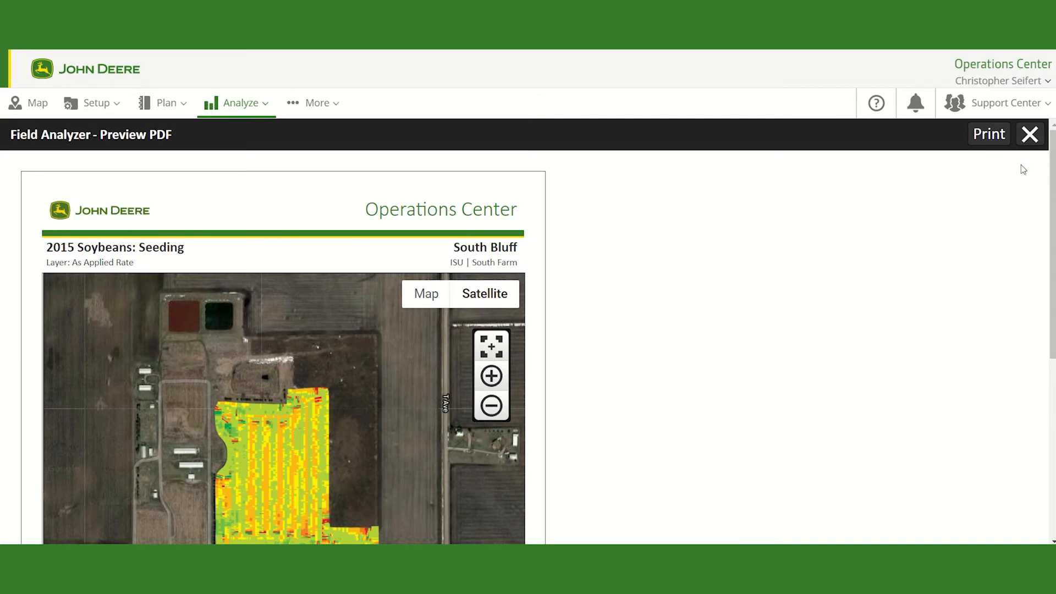
click(1031, 135)
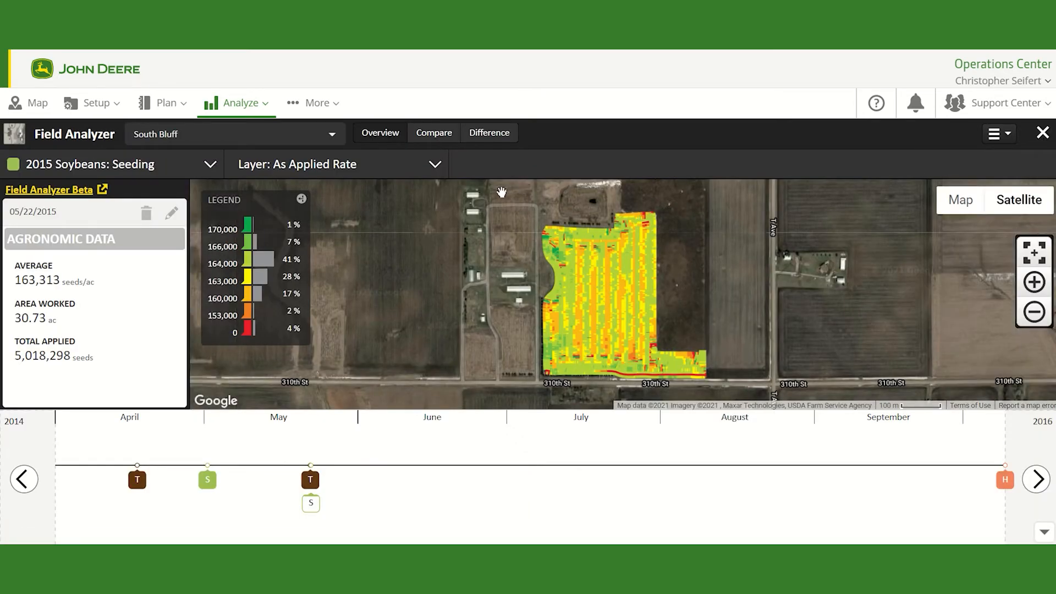
Step: Compare the 2015 Soybeans: Seeding map side by side with the 2015 Soybeans: Harvest operation
click(427, 137)
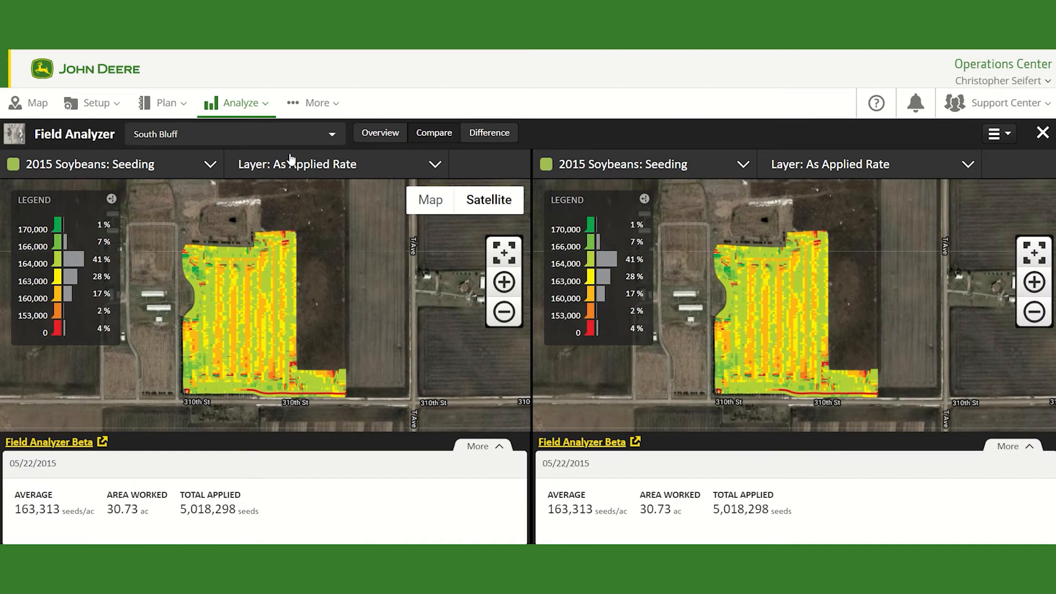
click(681, 167)
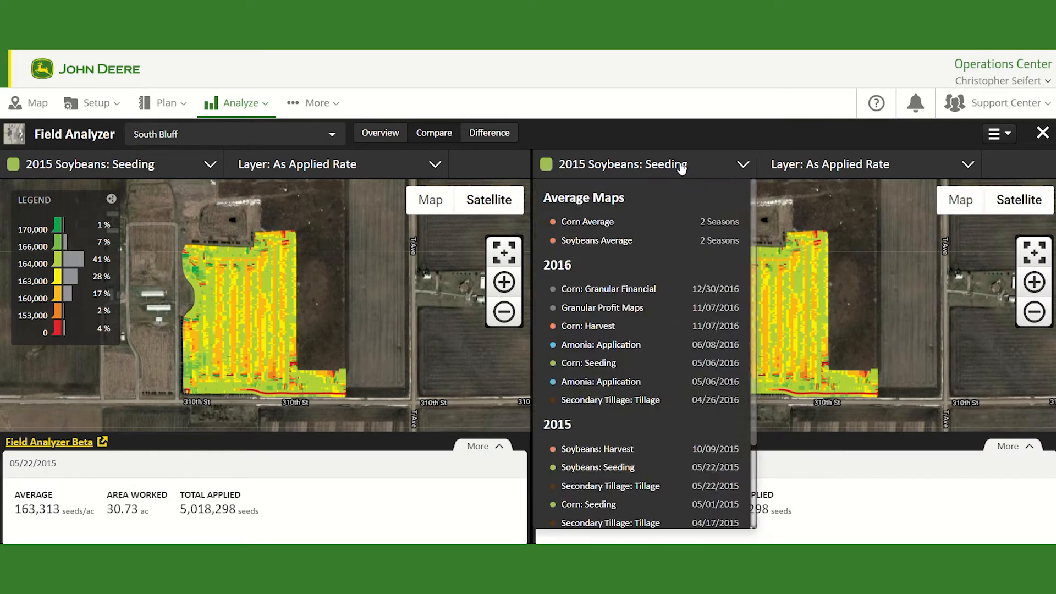
scroll(619, 352, down, 2)
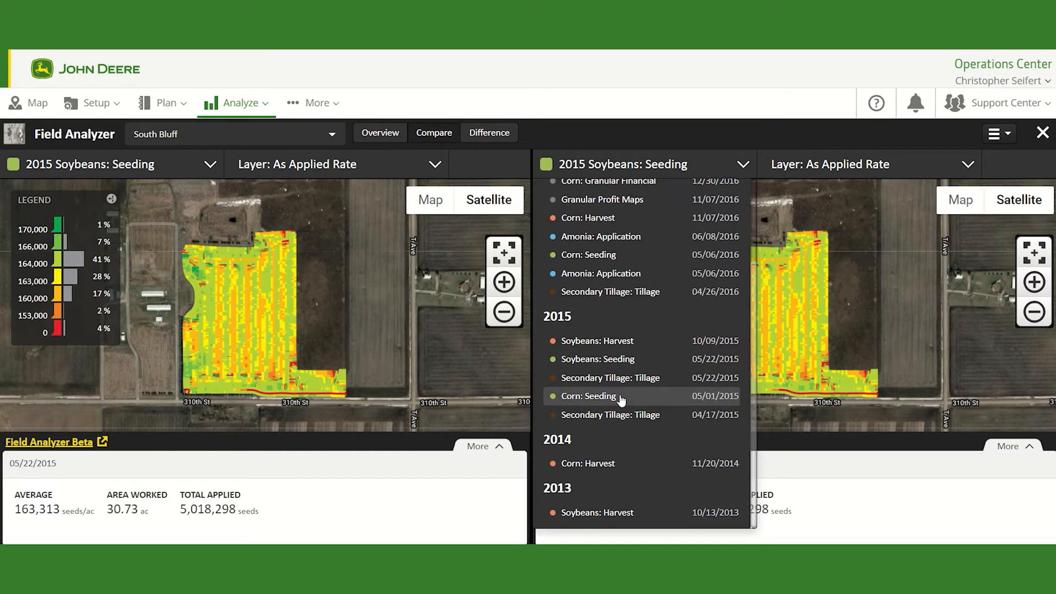
click(617, 345)
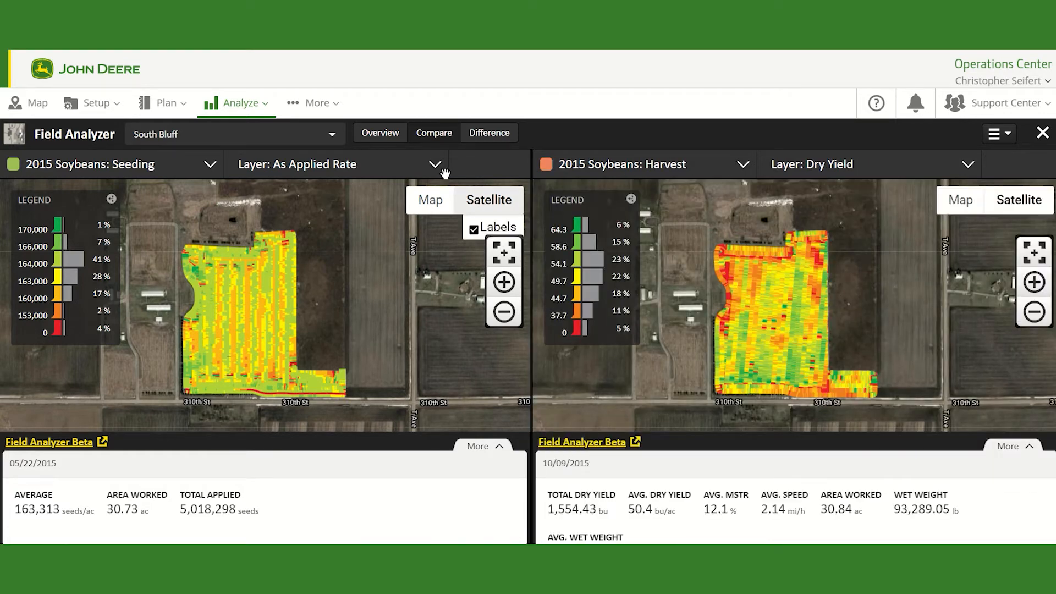
Step: Review the compared operations' agronomic details by expanding and collapsing the extra data panels
click(153, 164)
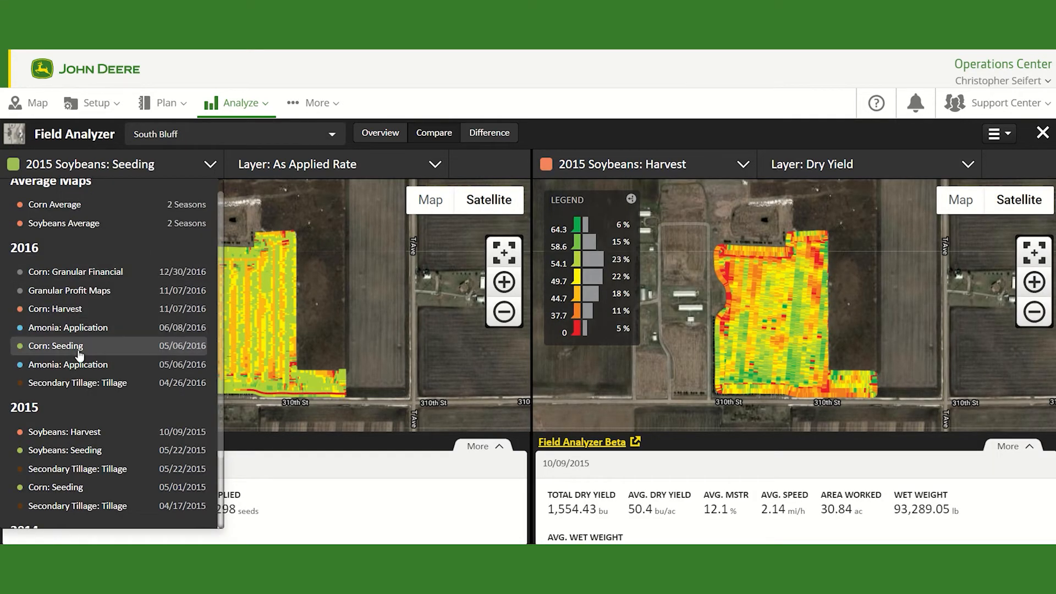
click(77, 449)
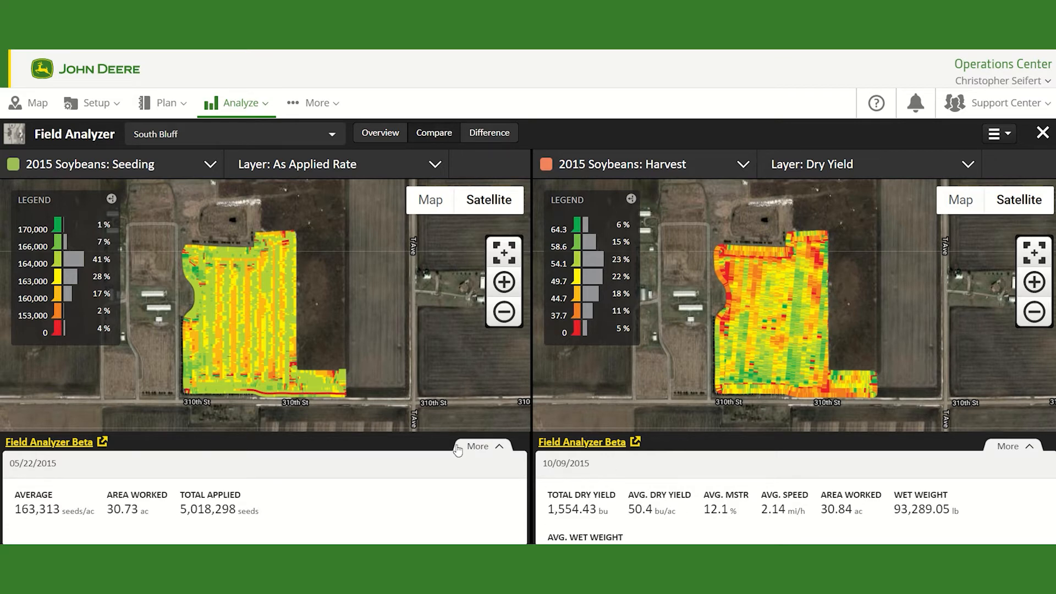
scroll(409, 398, down, 1)
scroll(394, 397, up, 1)
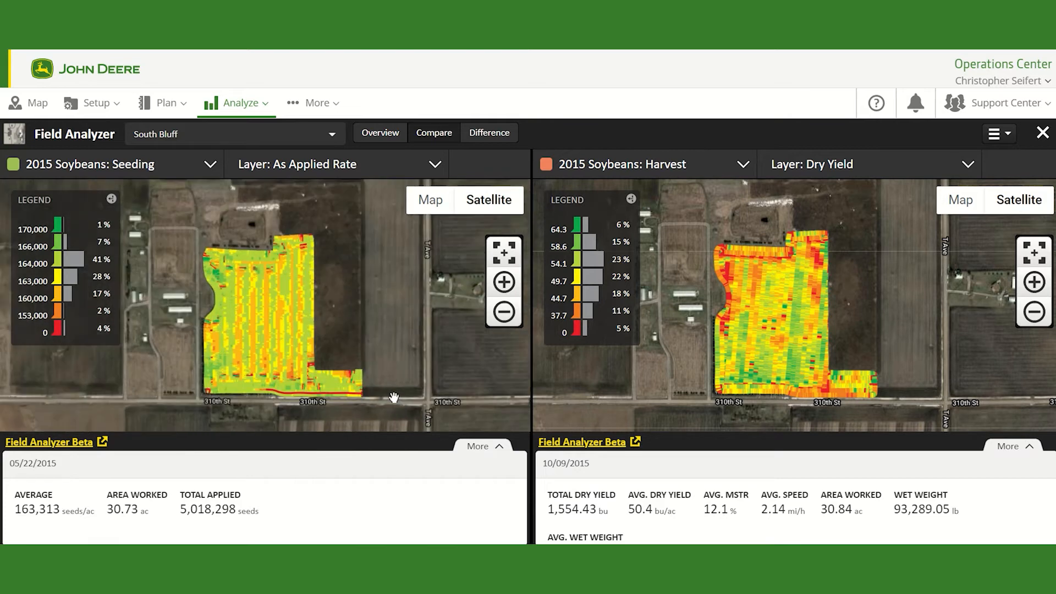
click(490, 447)
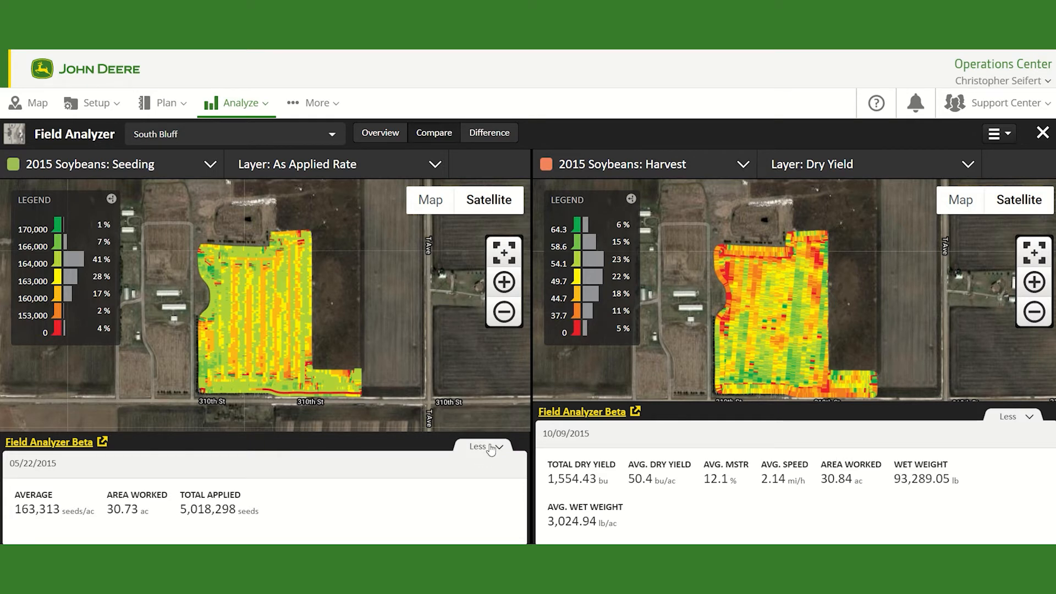
click(492, 449)
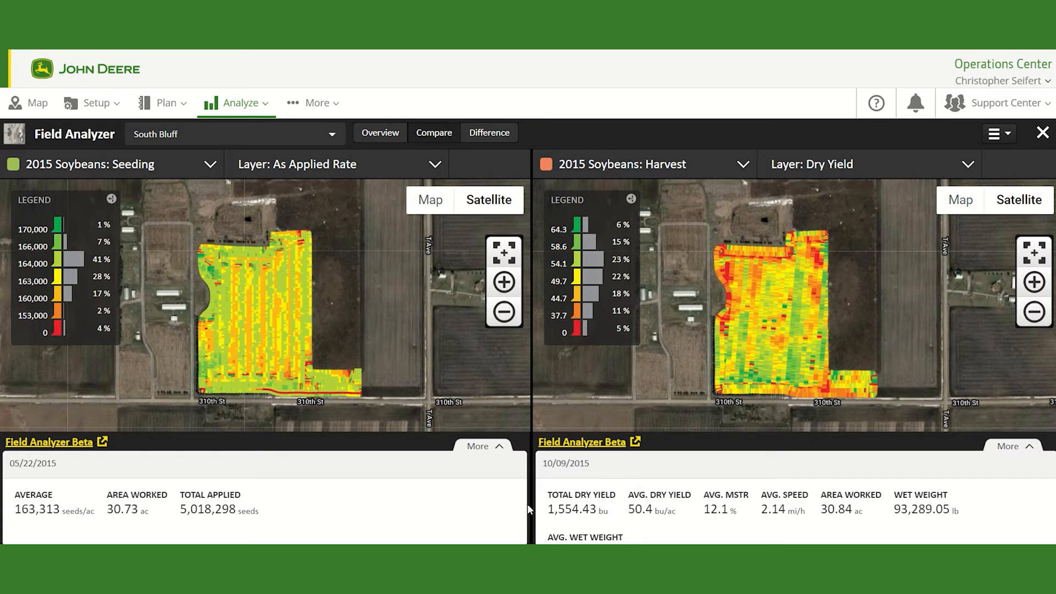
click(496, 451)
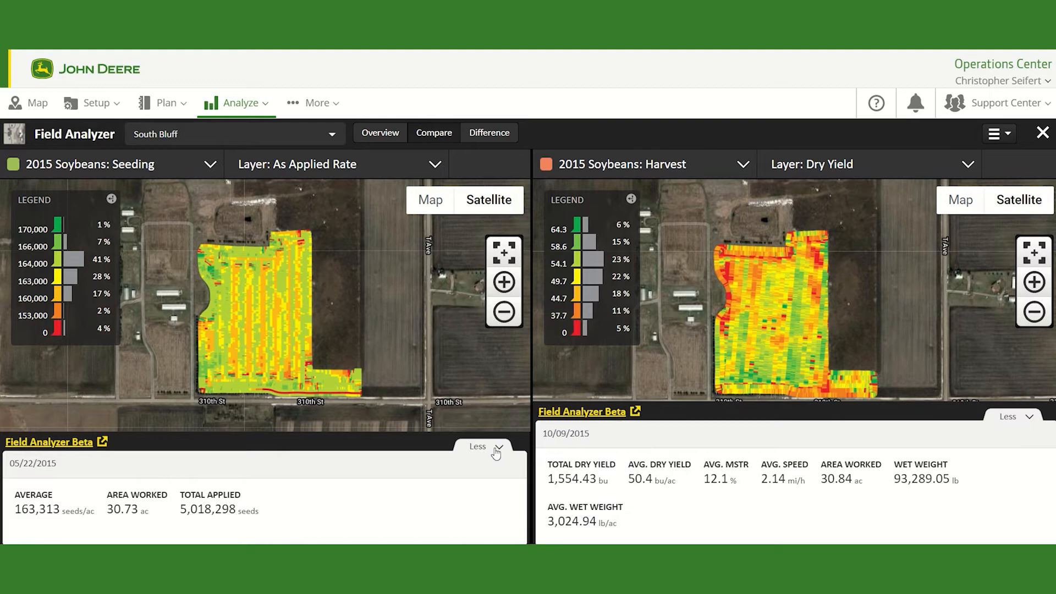
click(496, 451)
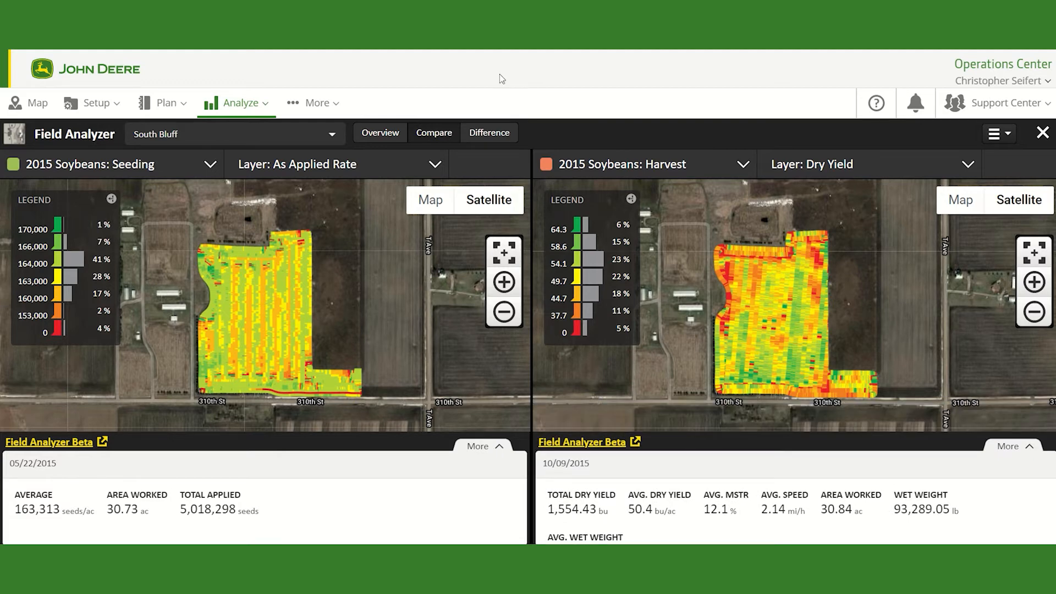
Step: Switch to the Difference view to examine the Corn Average difference map
click(500, 133)
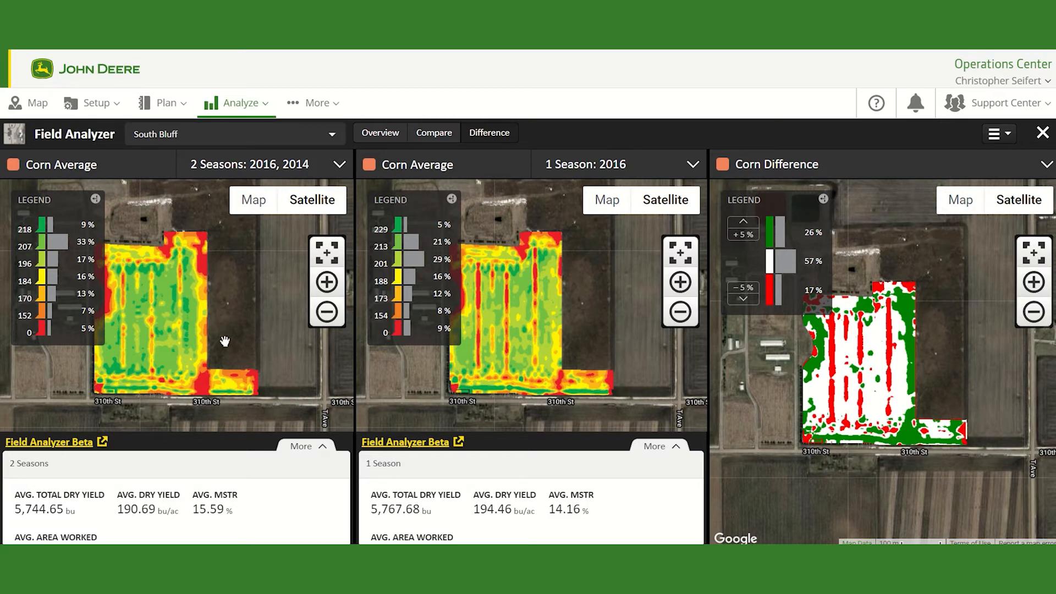
scroll(792, 411, up, 1)
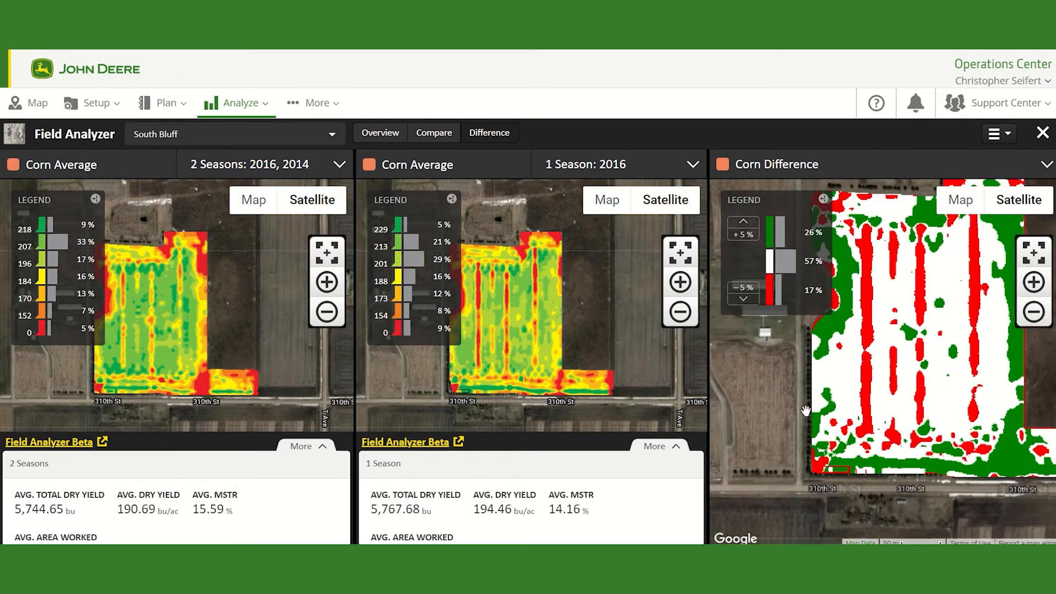
drag(807, 425, 793, 484)
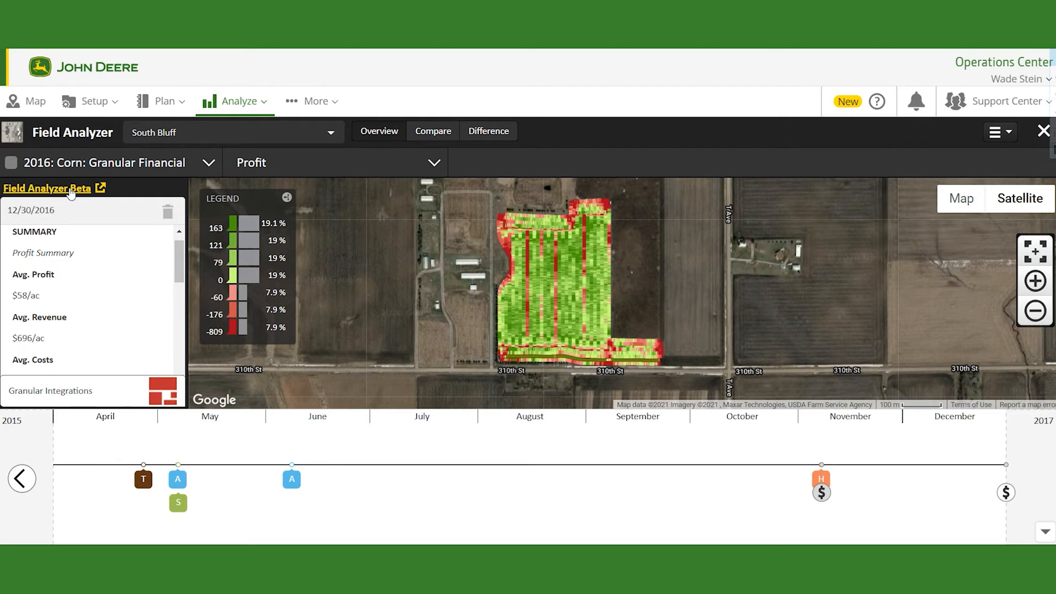
Step: Open Field Analyzer Beta and select the South Bluff field
click(265, 104)
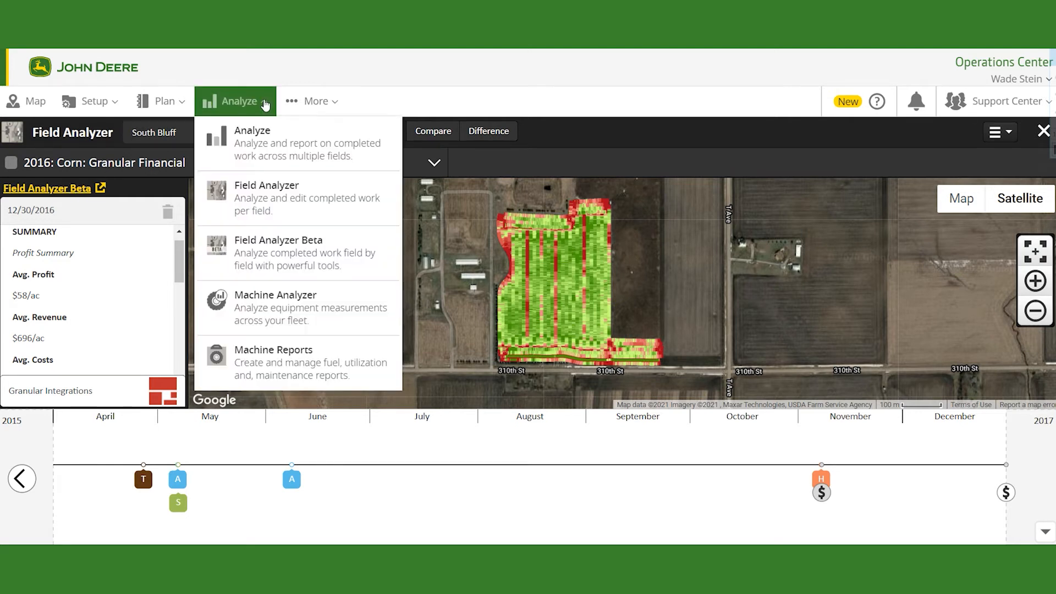
click(330, 256)
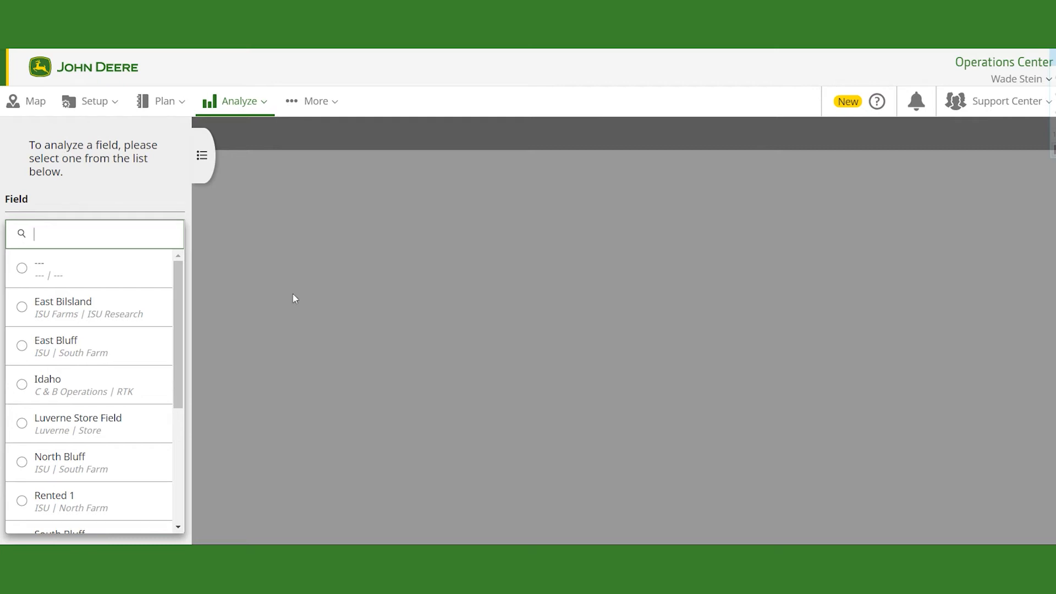
scroll(107, 384, down, 3)
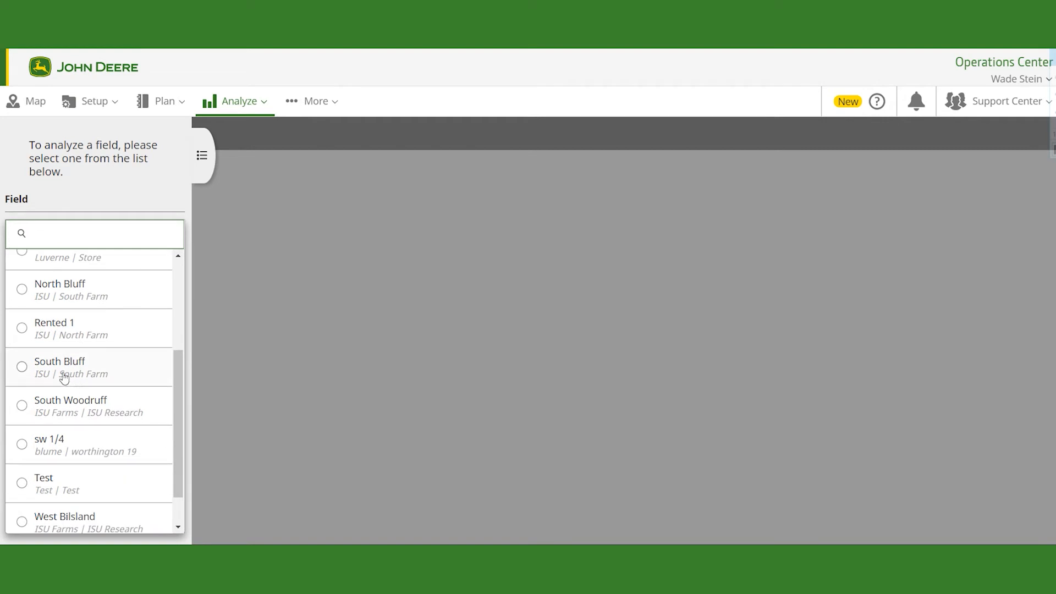
click(61, 374)
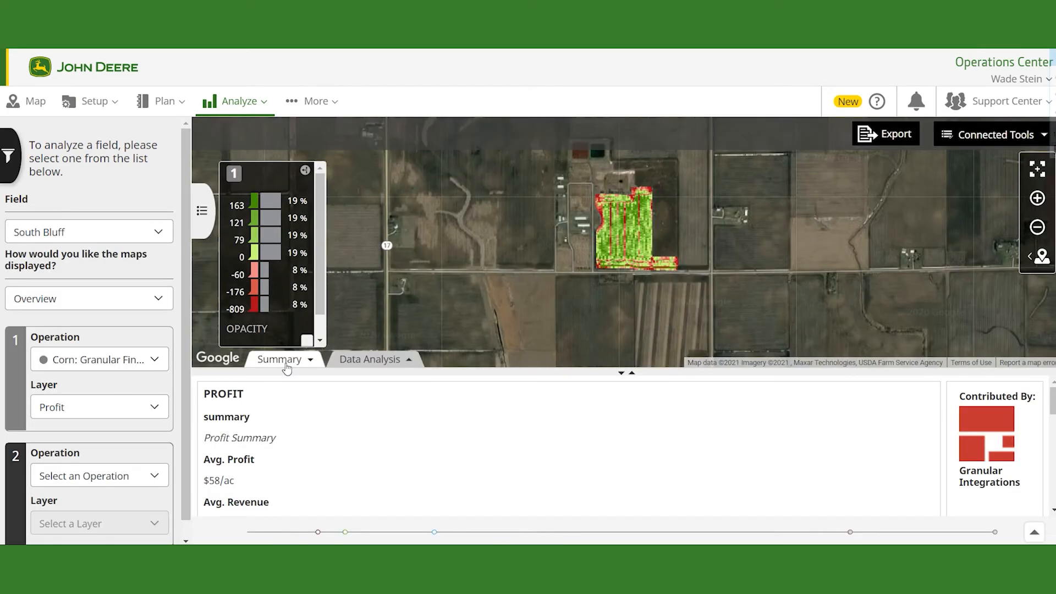
Step: Examine the South Bluff profit map and the second operation slot
drag(592, 248, 572, 264)
scroll(598, 257, up, 1)
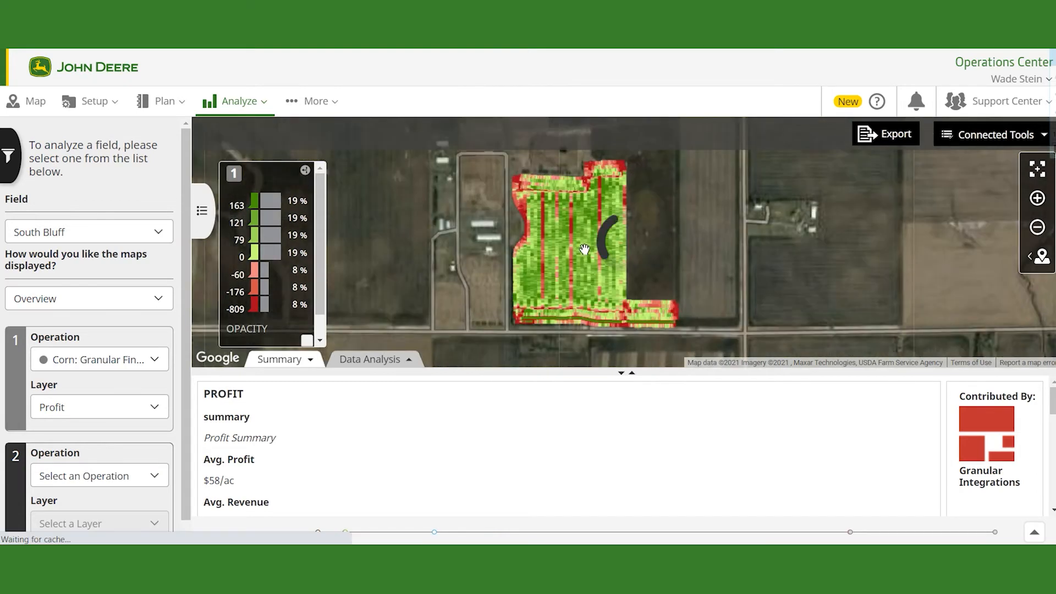
drag(580, 248, 589, 256)
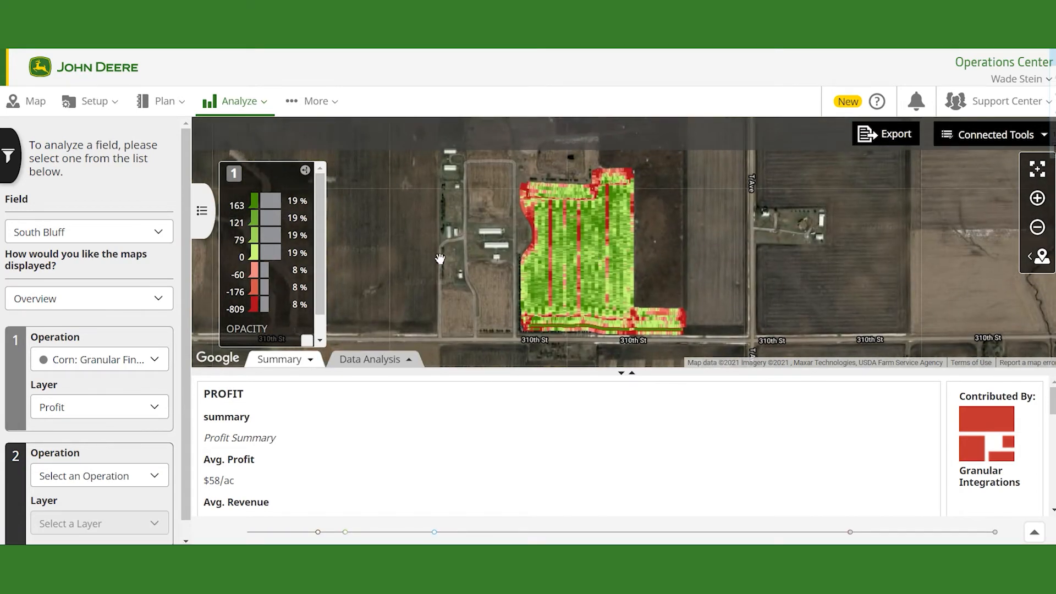
scroll(119, 431, down, 1)
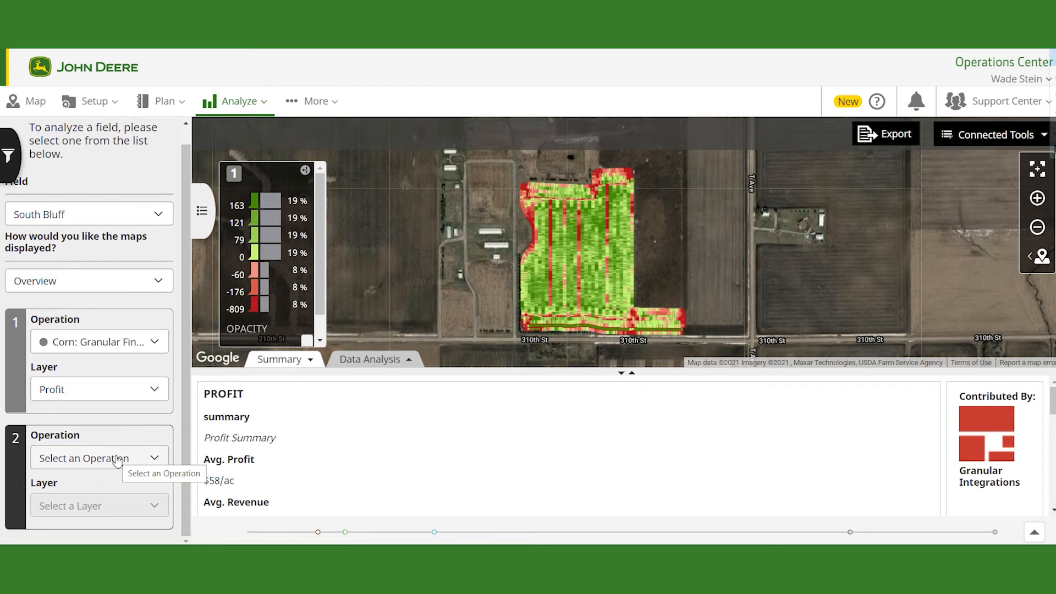
click(117, 461)
scroll(118, 460, up, 1)
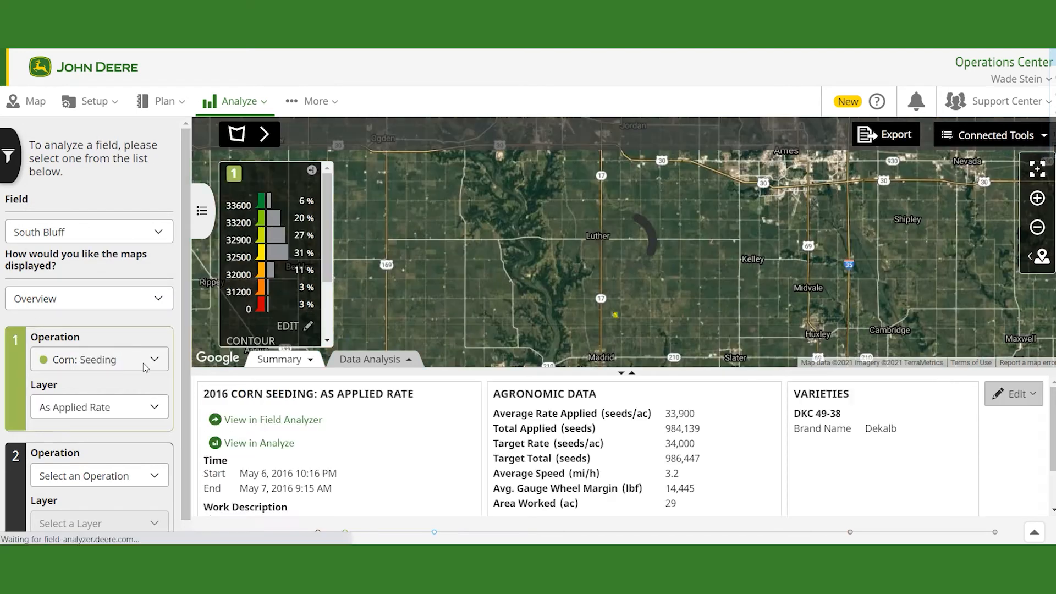
Step: Select the 2015 Soybeans: Seeding operation for the first map slot of the South Bluff field
click(144, 368)
scroll(96, 478, down, 5)
scroll(96, 474, down, 5)
scroll(97, 473, down, 2)
scroll(98, 476, up, 3)
scroll(101, 483, down, 1)
scroll(101, 483, down, 2)
scroll(99, 473, up, 3)
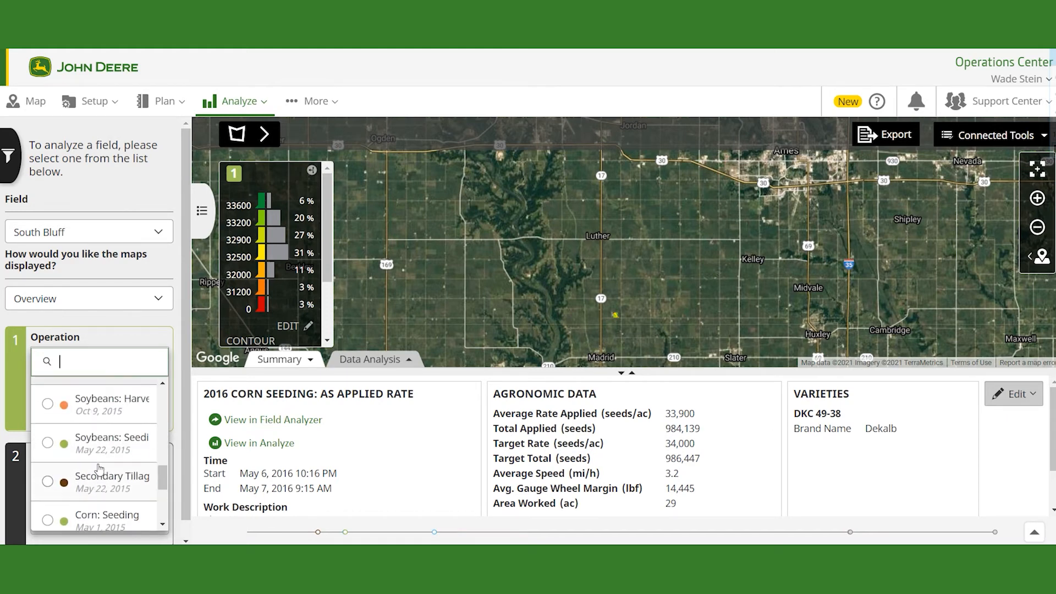
click(99, 443)
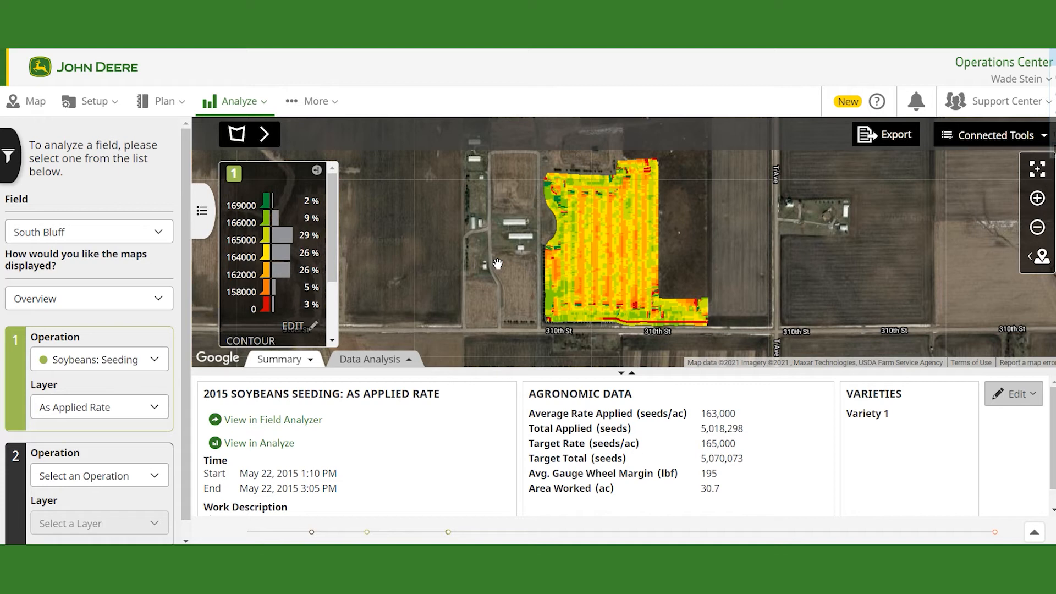
Step: Open the seeding rate legend editor and distribute its breakpoints evenly
drag(498, 264, 484, 268)
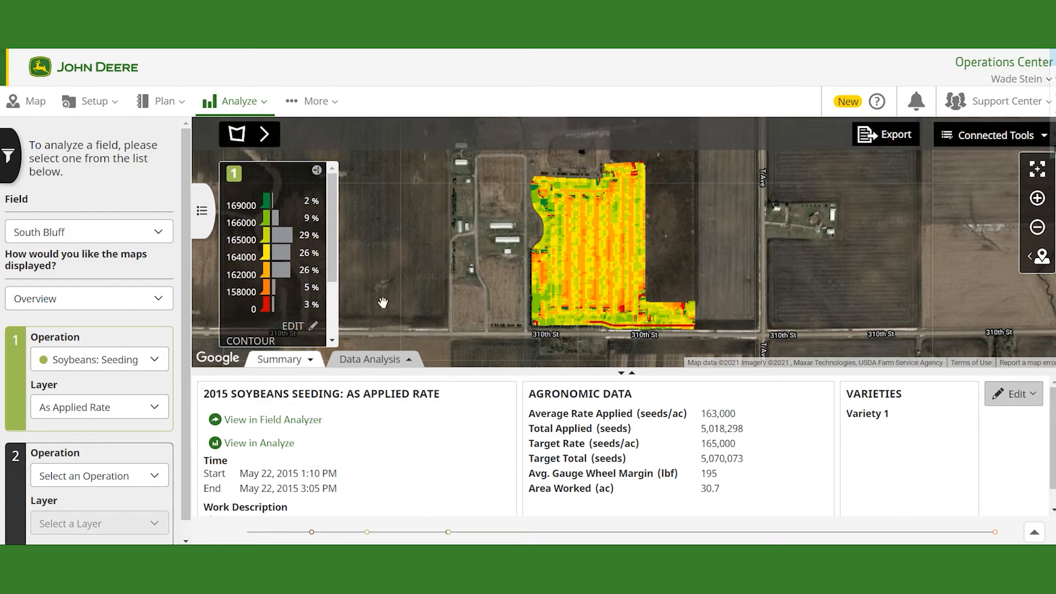
click(312, 326)
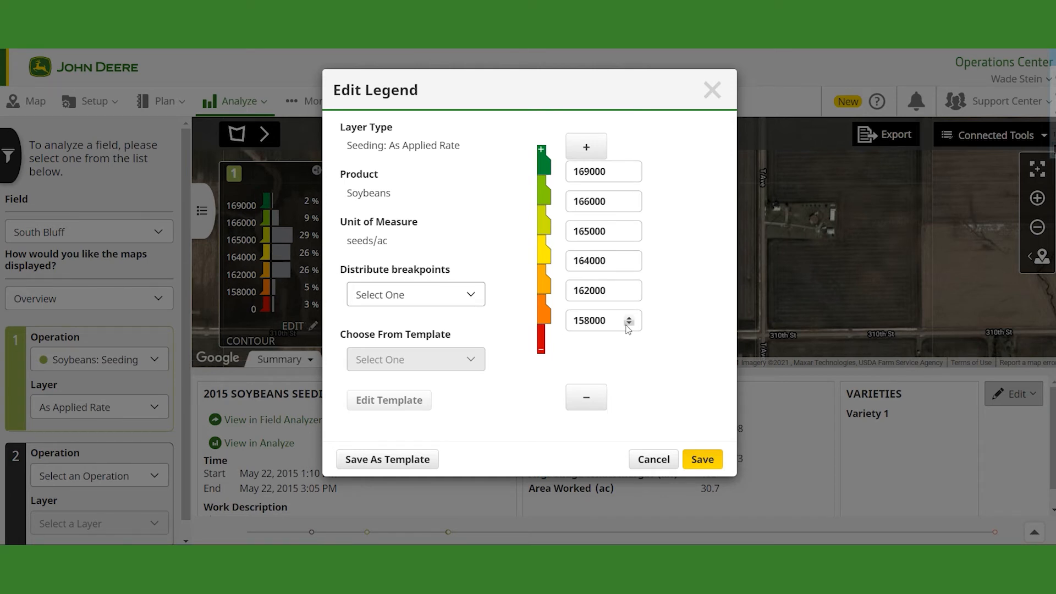
double_click(591, 320)
click(616, 320)
click(610, 274)
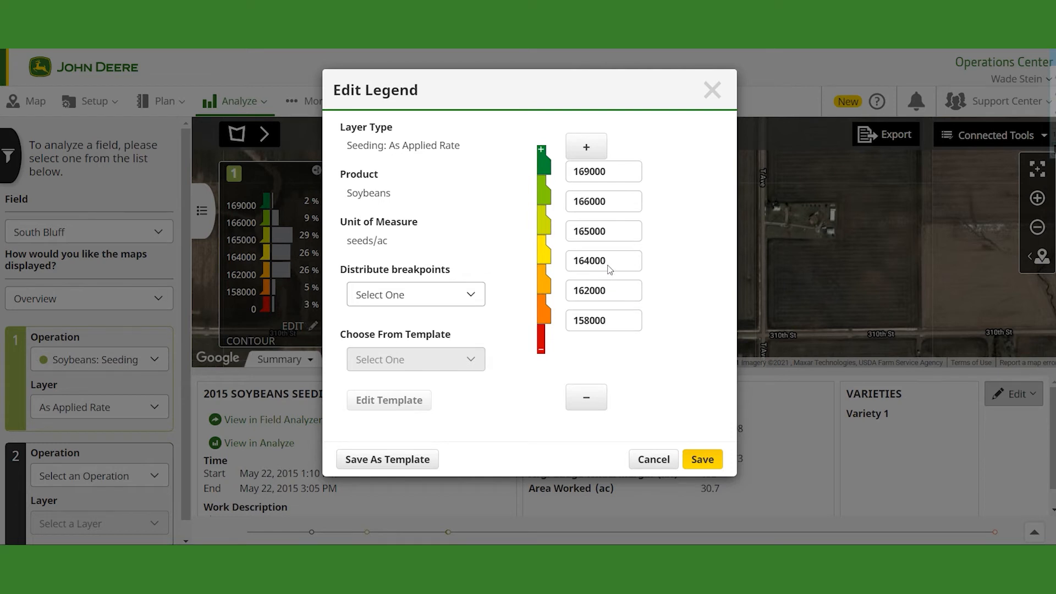
click(593, 404)
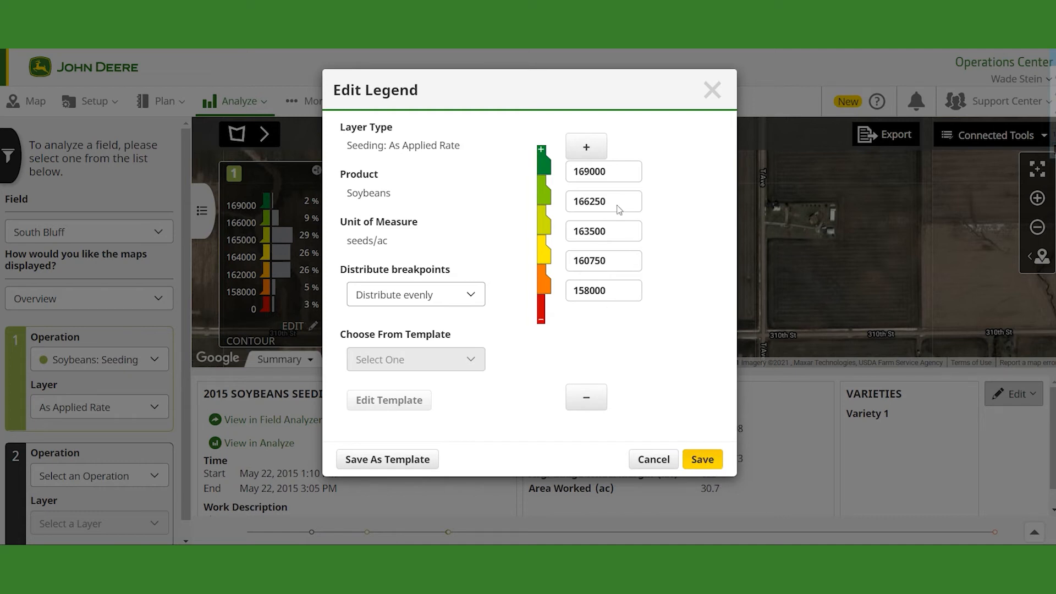
Step: Set the legend to five evenly spaced breakpoints from 158000 to 169000 seeds/ac and save it
click(597, 148)
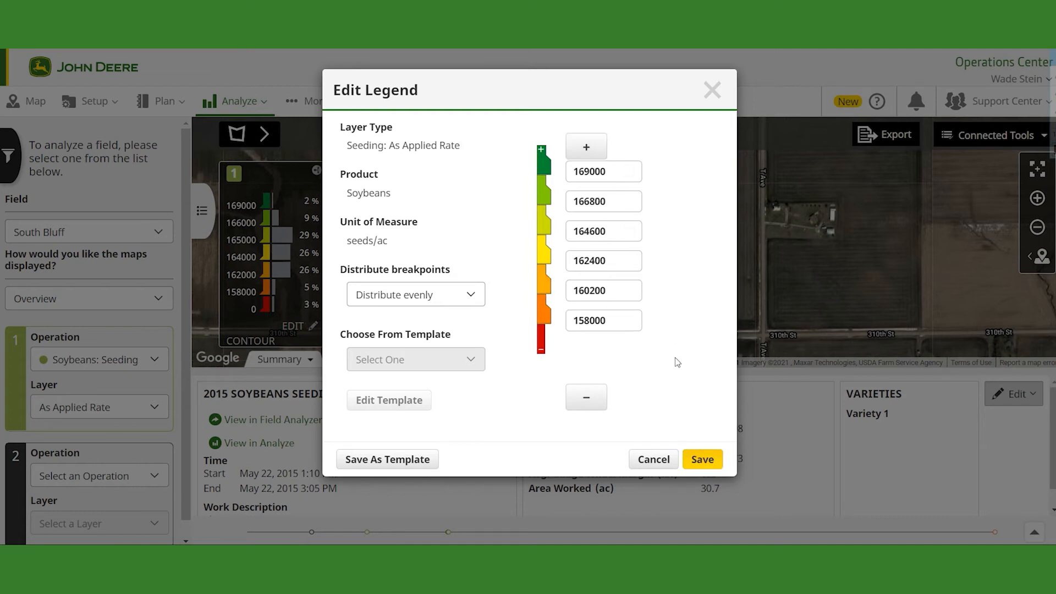
click(596, 401)
click(596, 402)
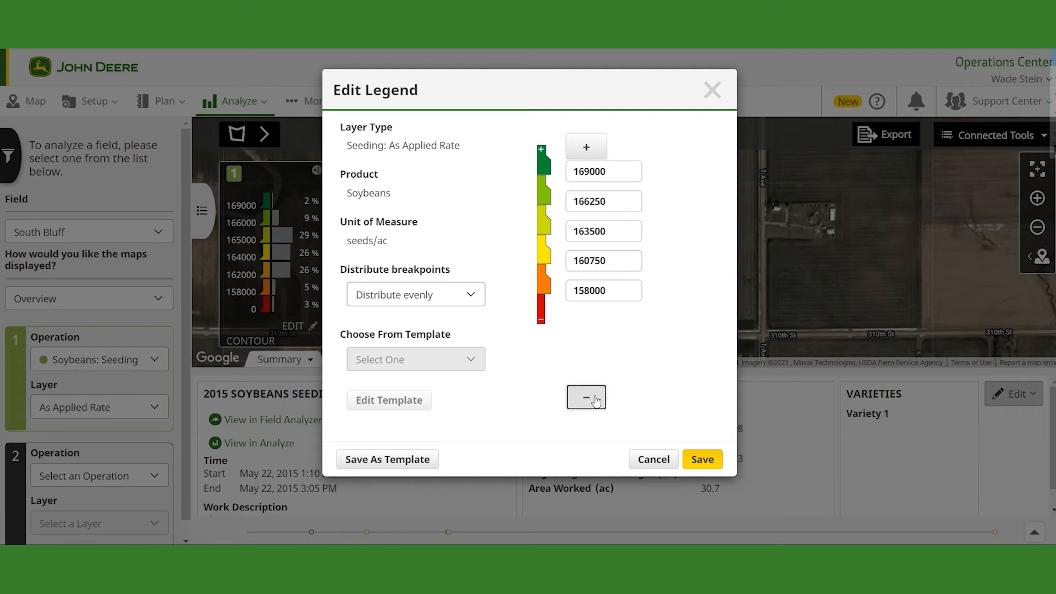
click(594, 400)
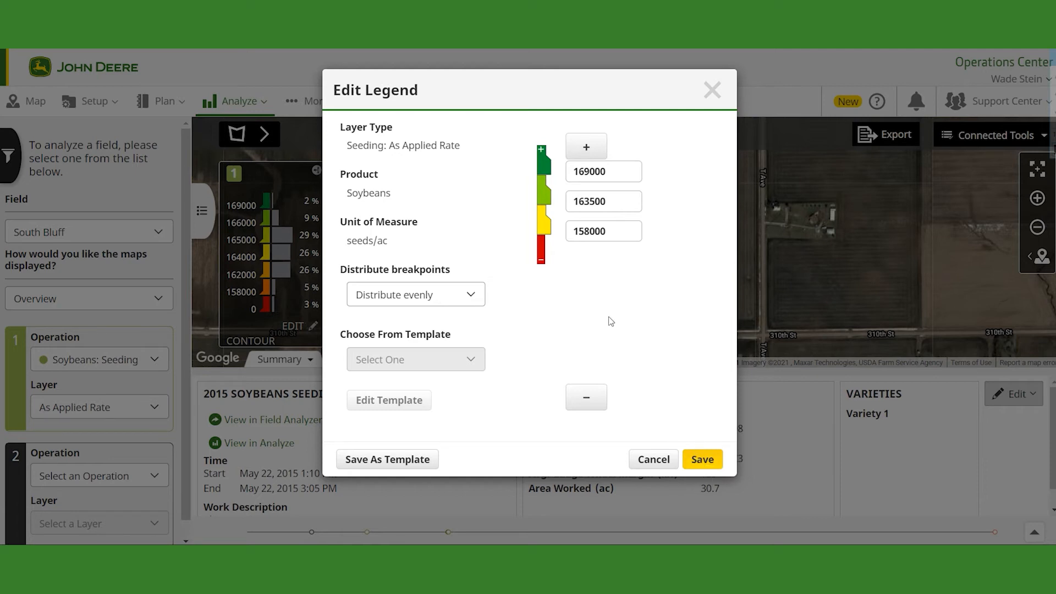
click(590, 154)
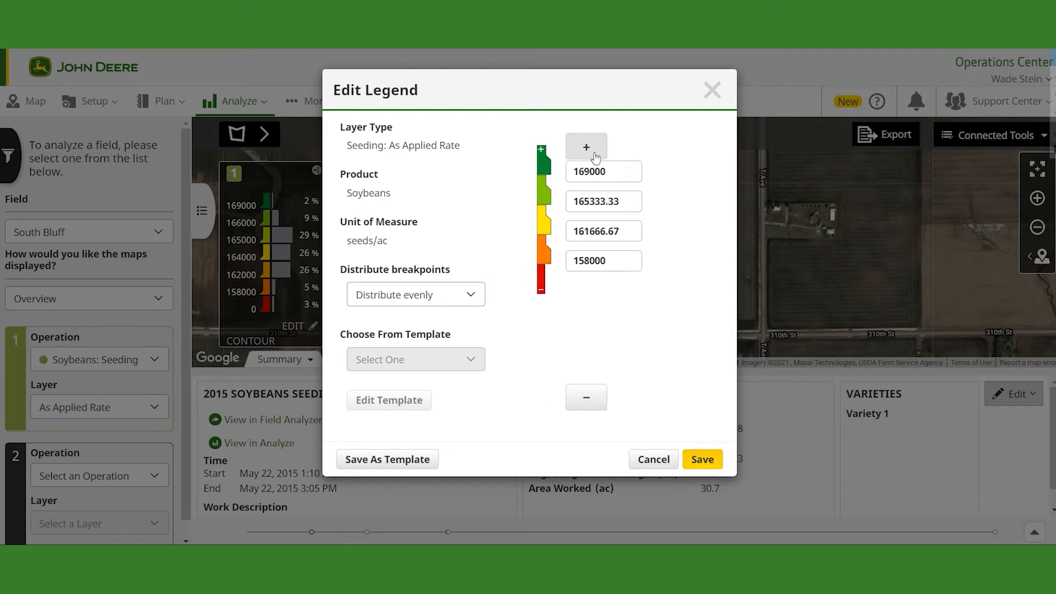
click(595, 154)
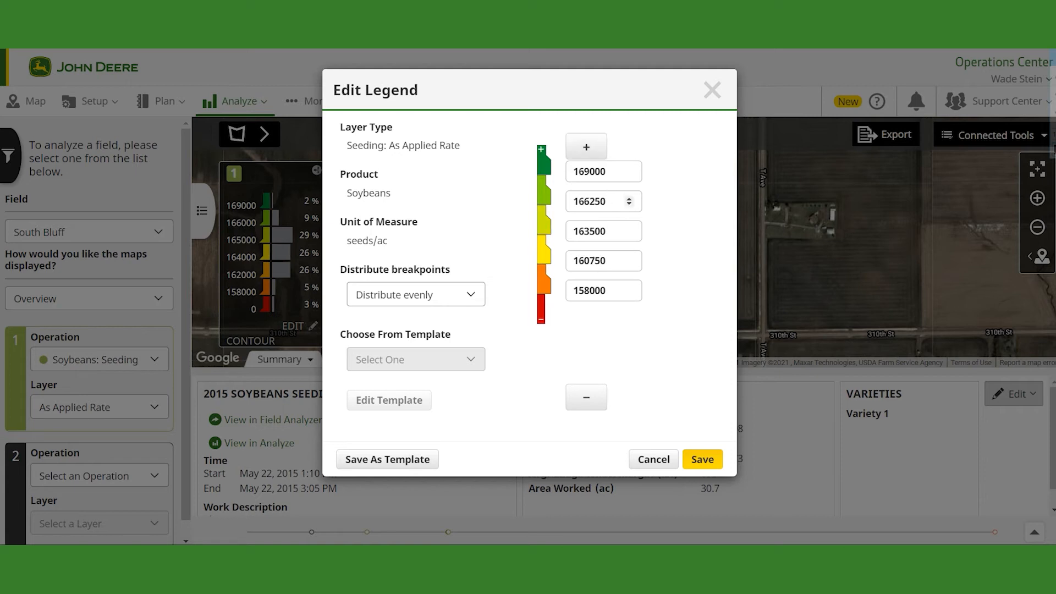
click(708, 459)
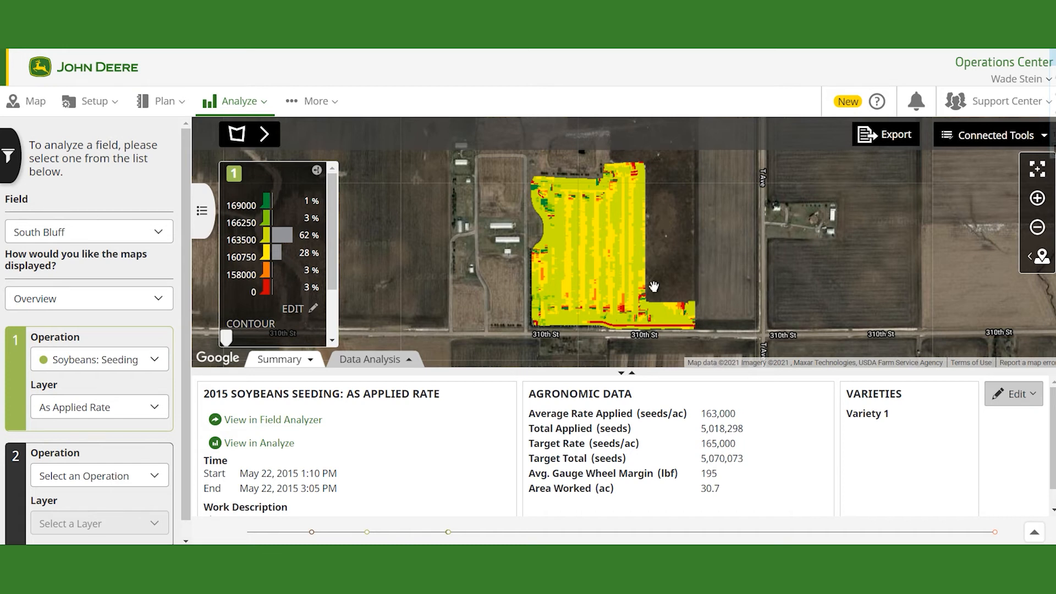
Step: Switch the map display to Compare and load the SSURGO soil map as the second operation
click(122, 305)
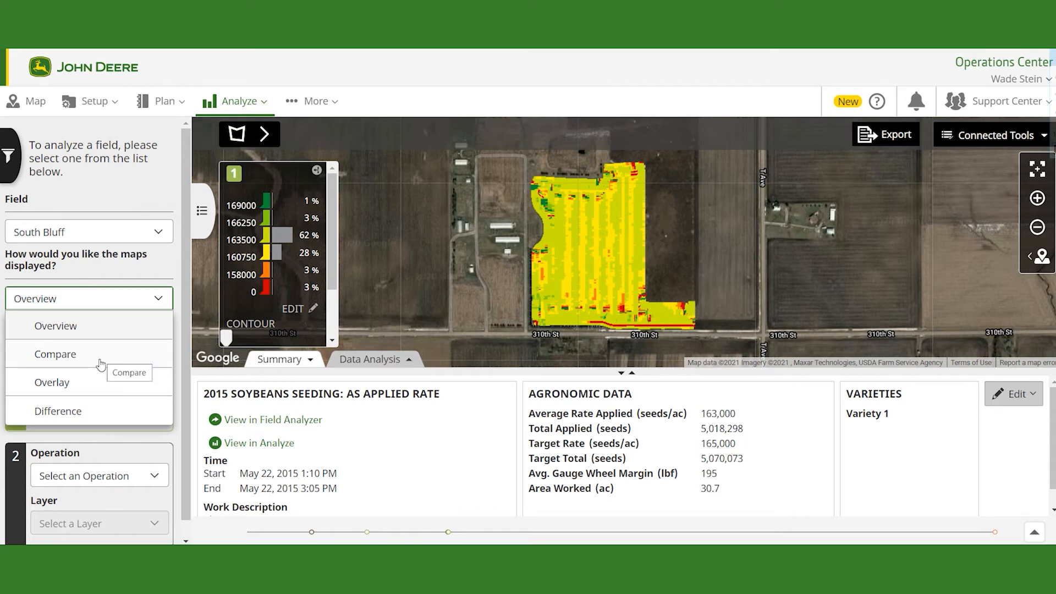
click(102, 359)
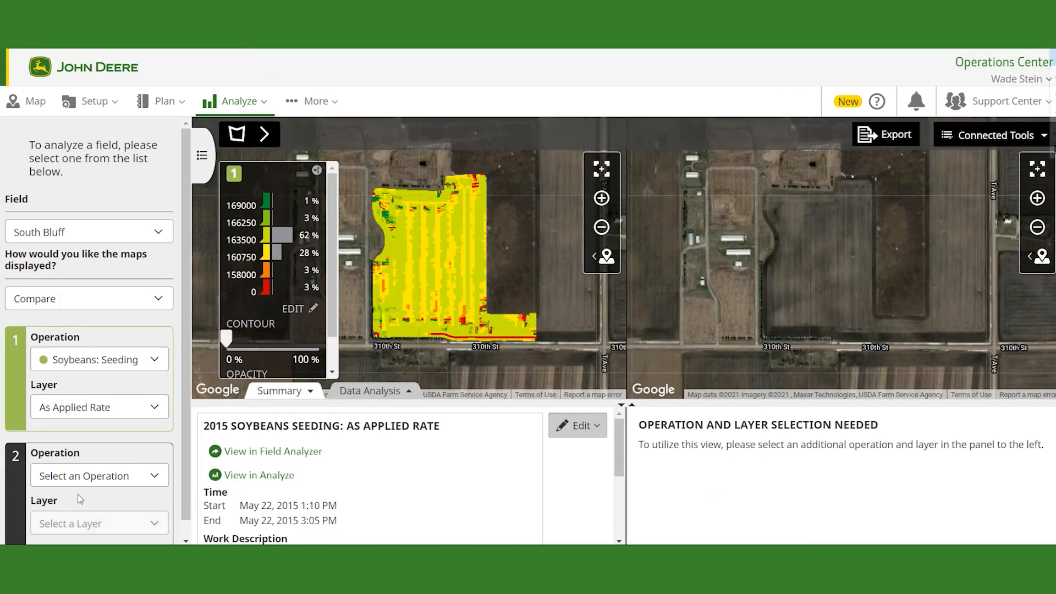
scroll(118, 468, down, 1)
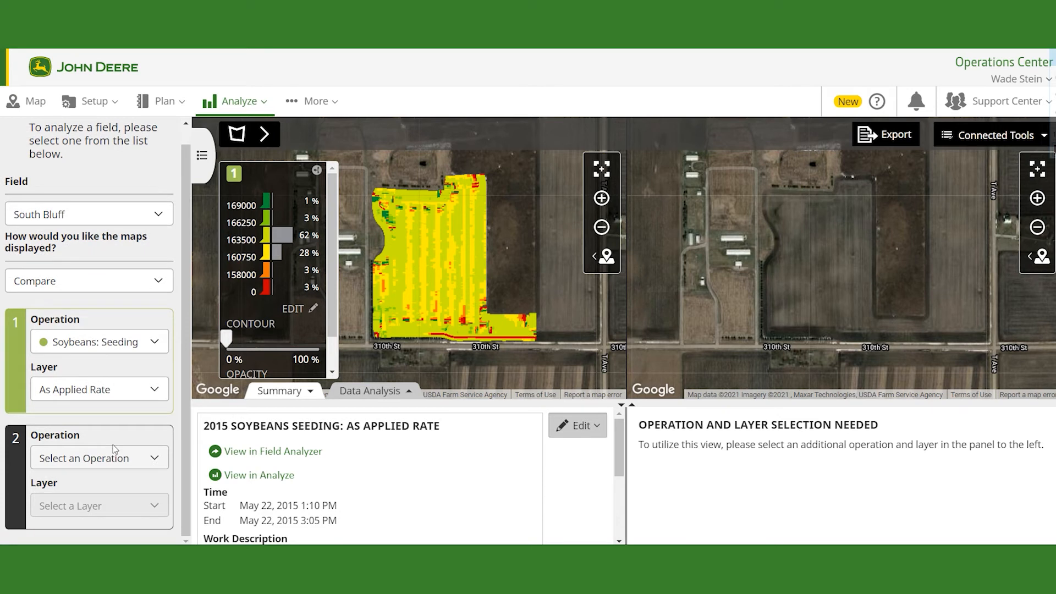
click(156, 460)
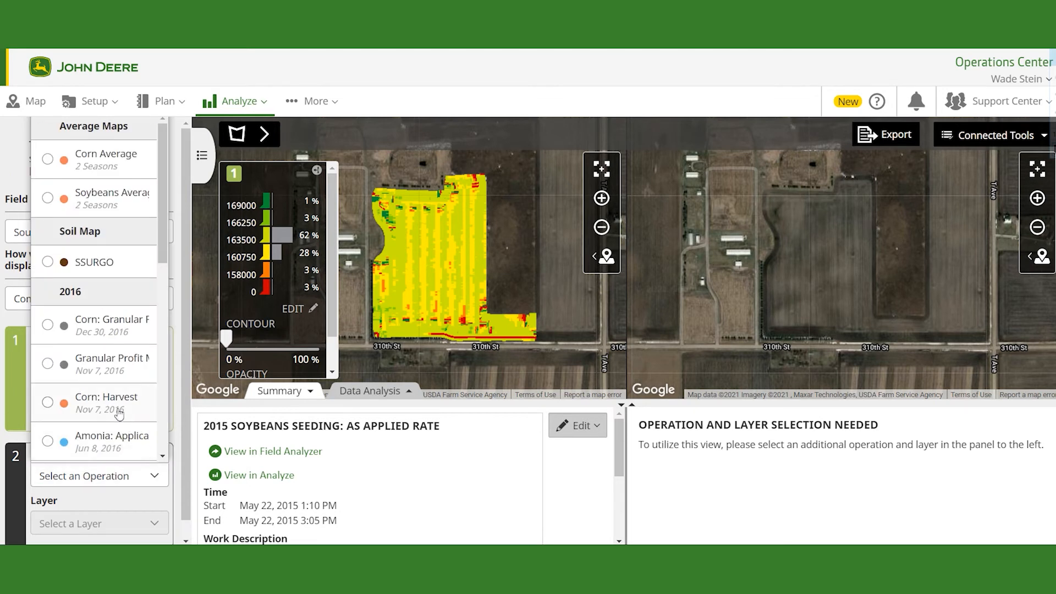
scroll(116, 411, down, 3)
scroll(115, 408, down, 1)
scroll(116, 408, up, 3)
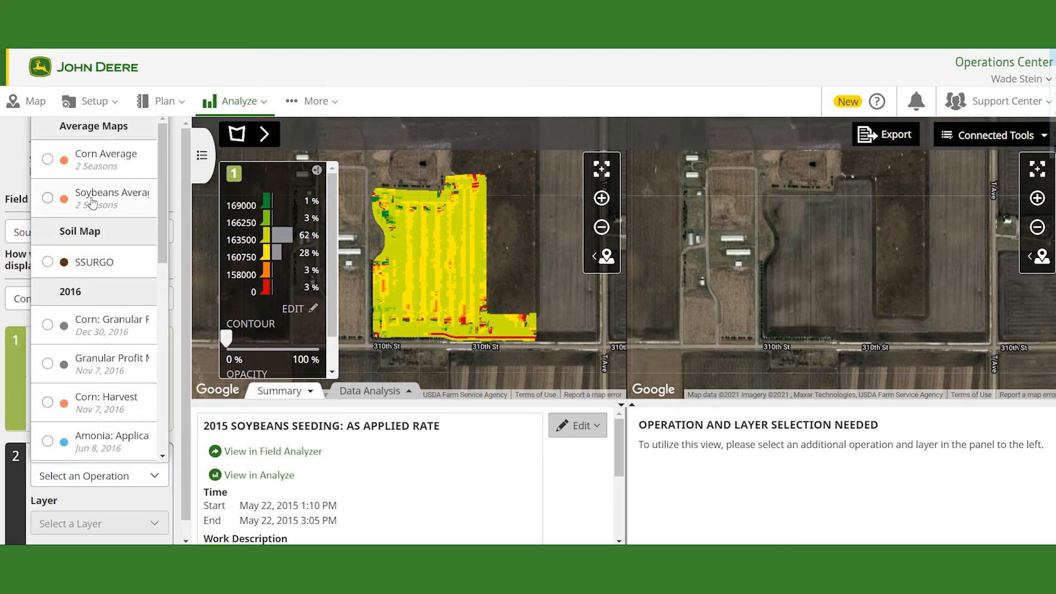
click(94, 262)
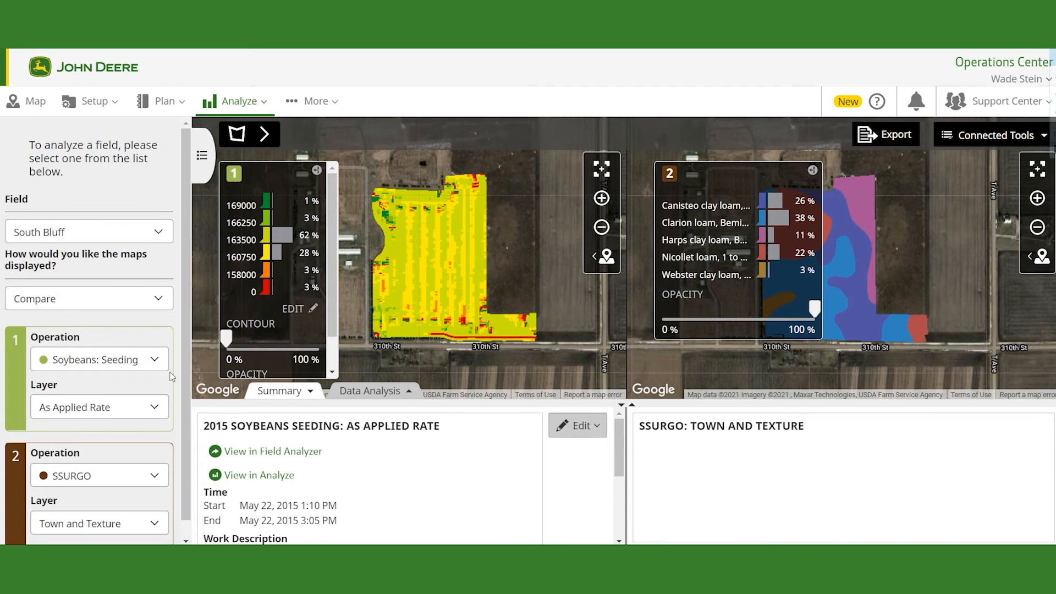
Step: Open the Data Analysis table of soybean seeding rates broken down by soil town and texture
scroll(160, 376, down, 1)
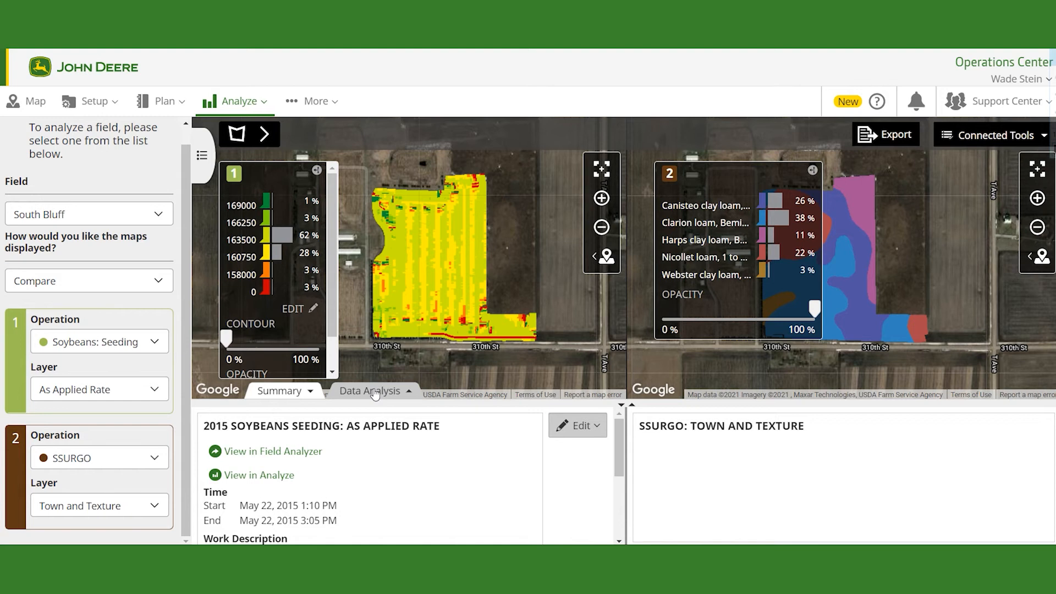
scroll(440, 448, down, 5)
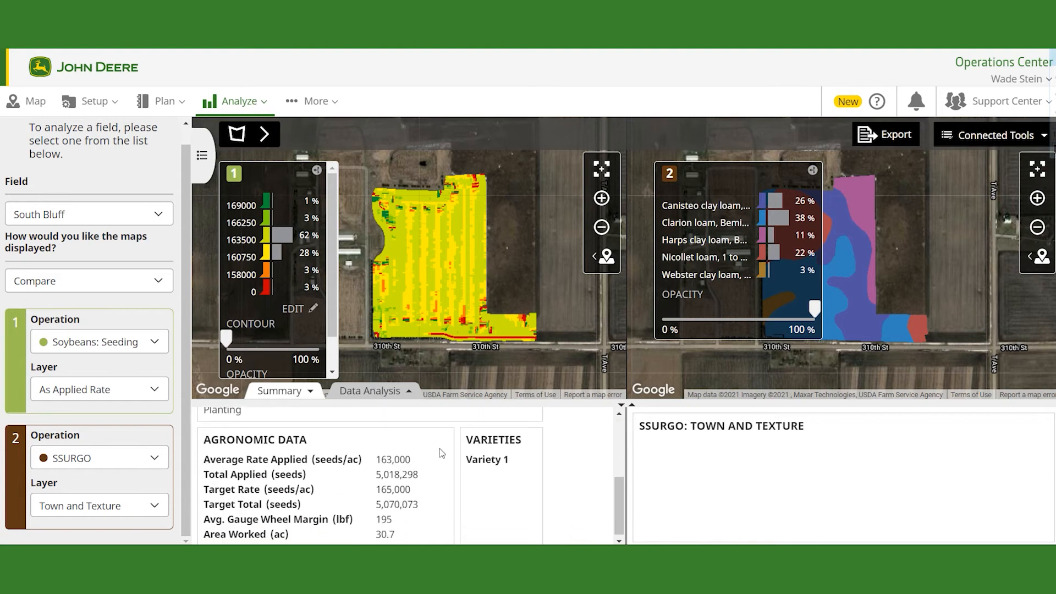
scroll(440, 448, up, 5)
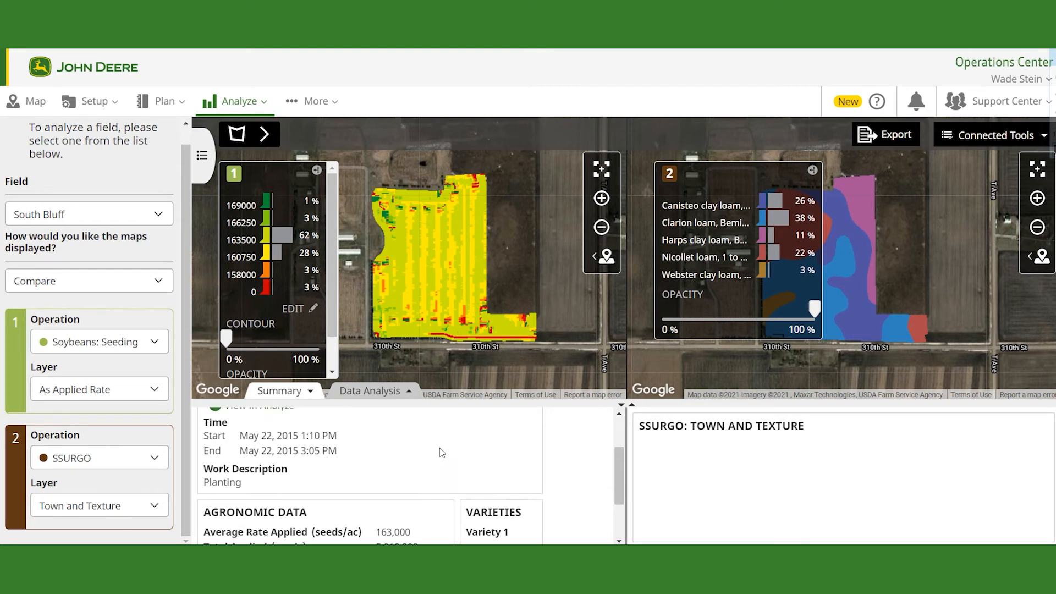
scroll(440, 450, up, 1)
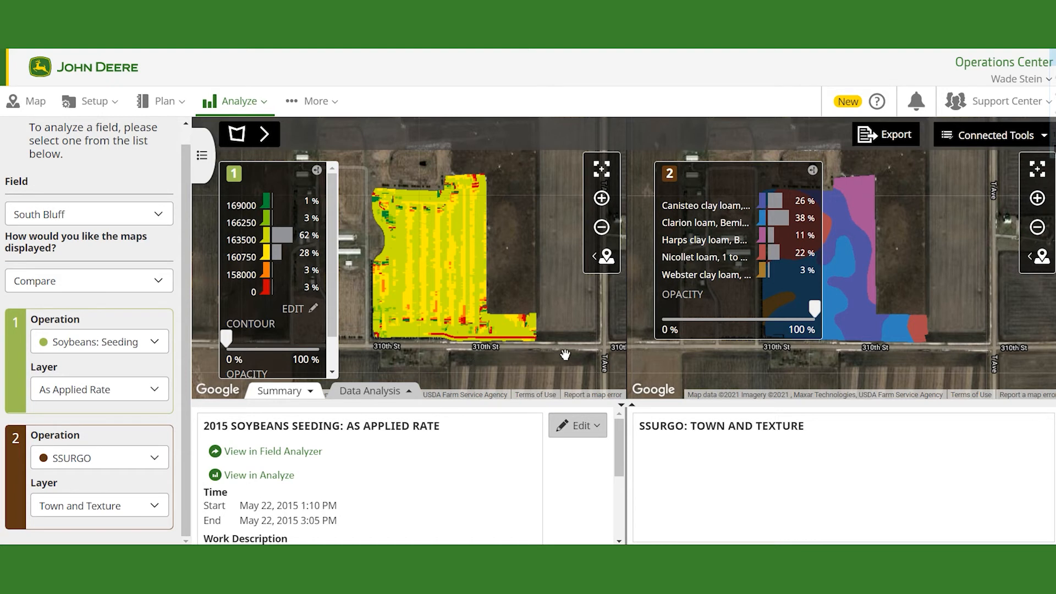
drag(507, 356, 514, 352)
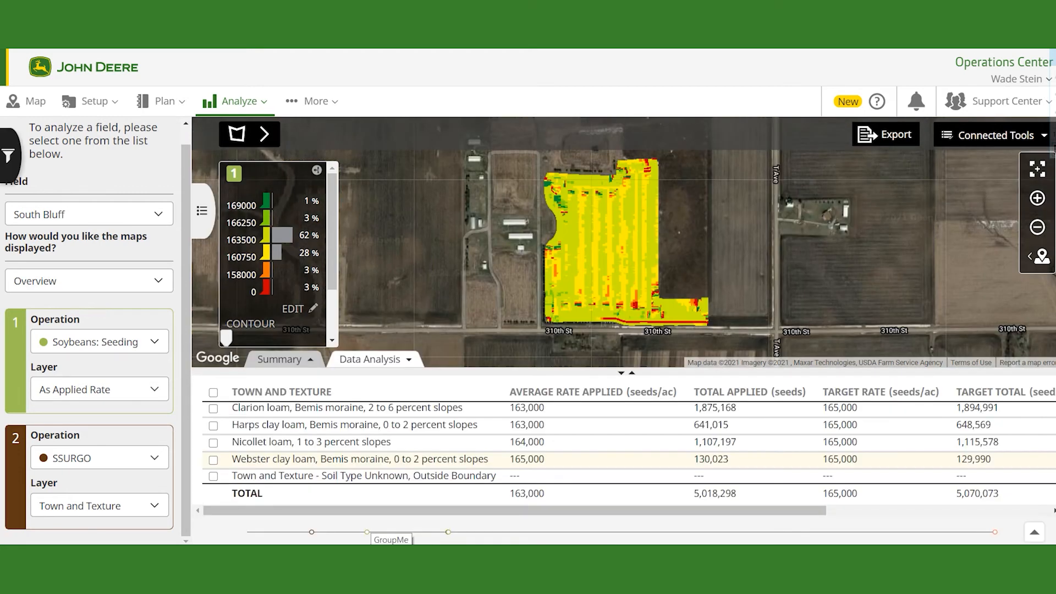
scroll(629, 459, up, 1)
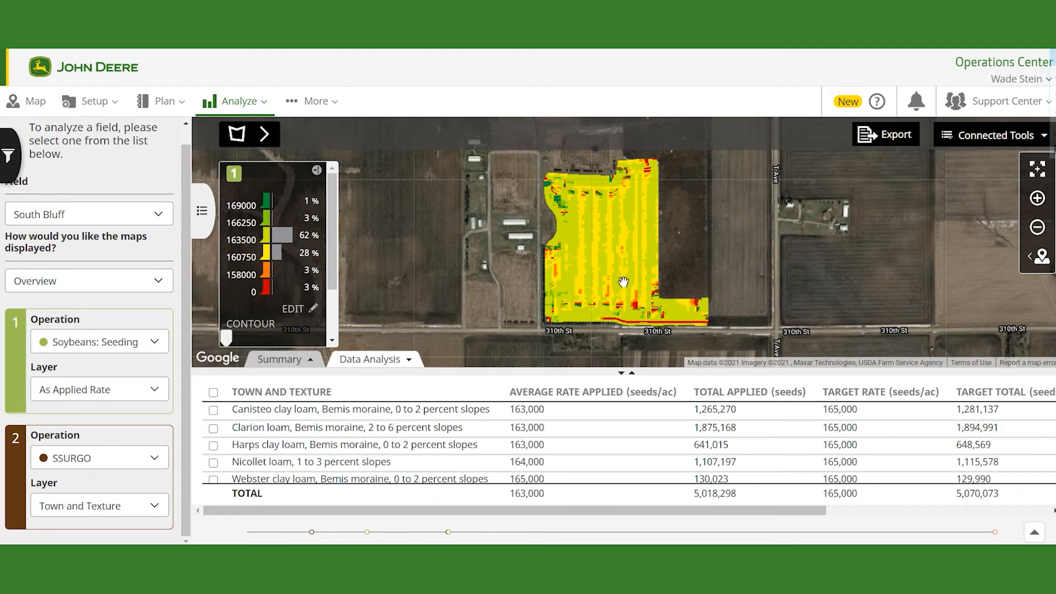
Step: Highlight the Clarion loam and Harps clay loam soil zones on the map by toggling their table rows
click(213, 428)
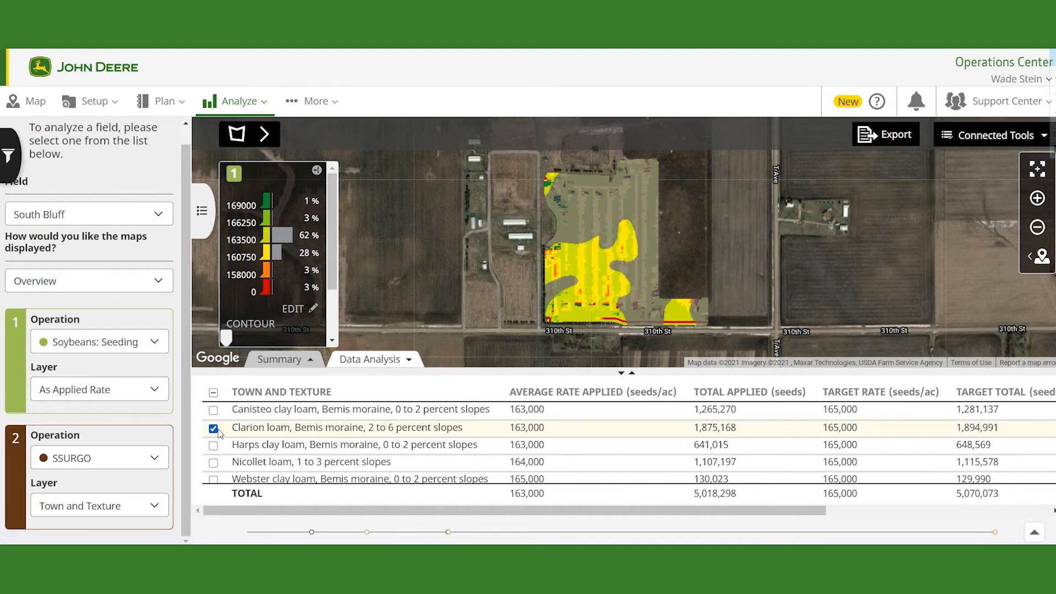
click(214, 446)
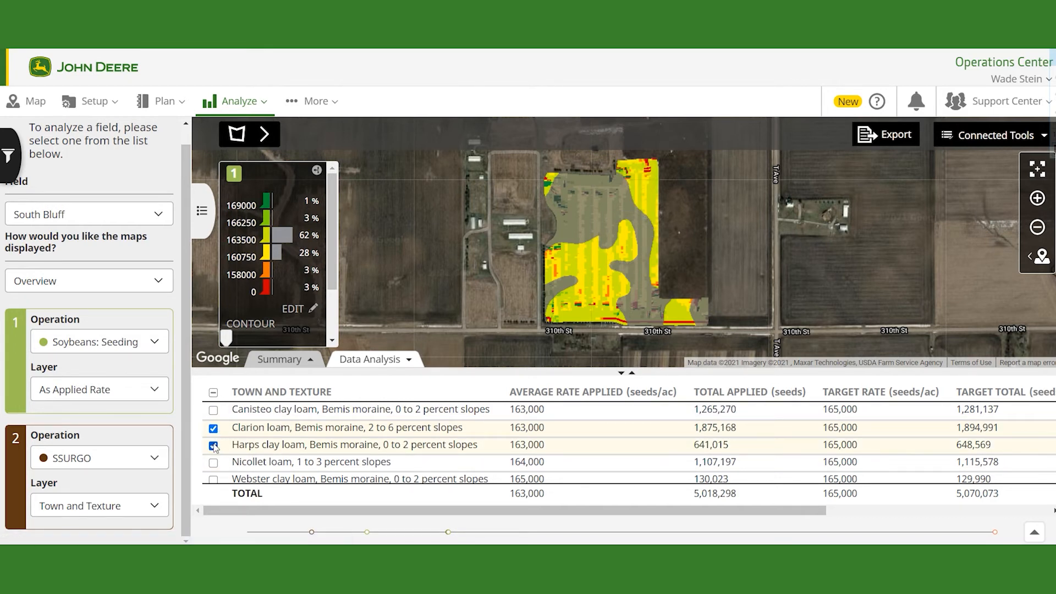
click(213, 446)
click(214, 429)
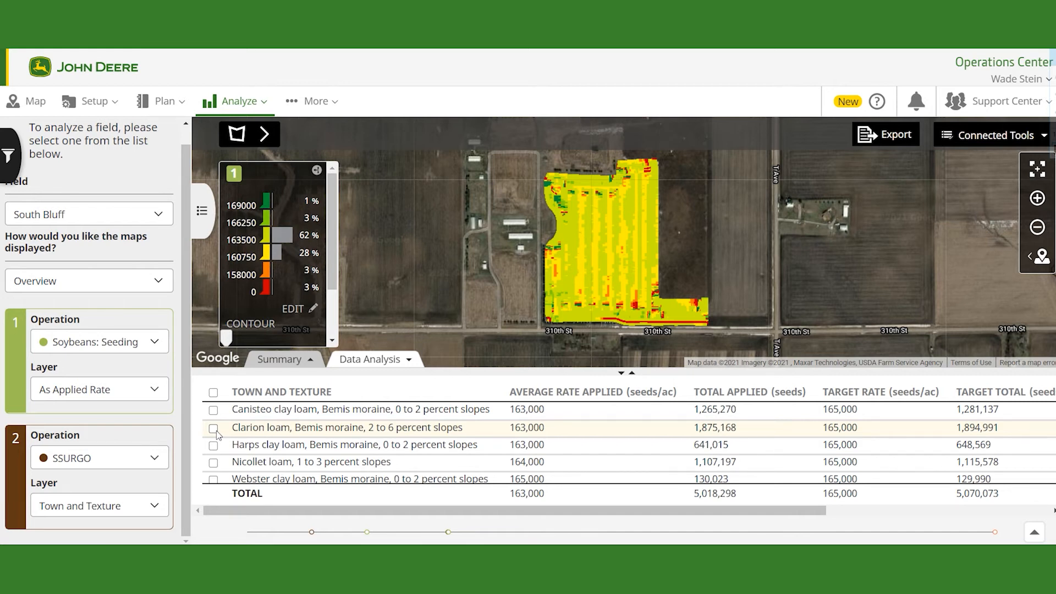
Step: Switch the first operation to the 2015 Soybeans: Harvest to view dry yield by soil type
click(154, 341)
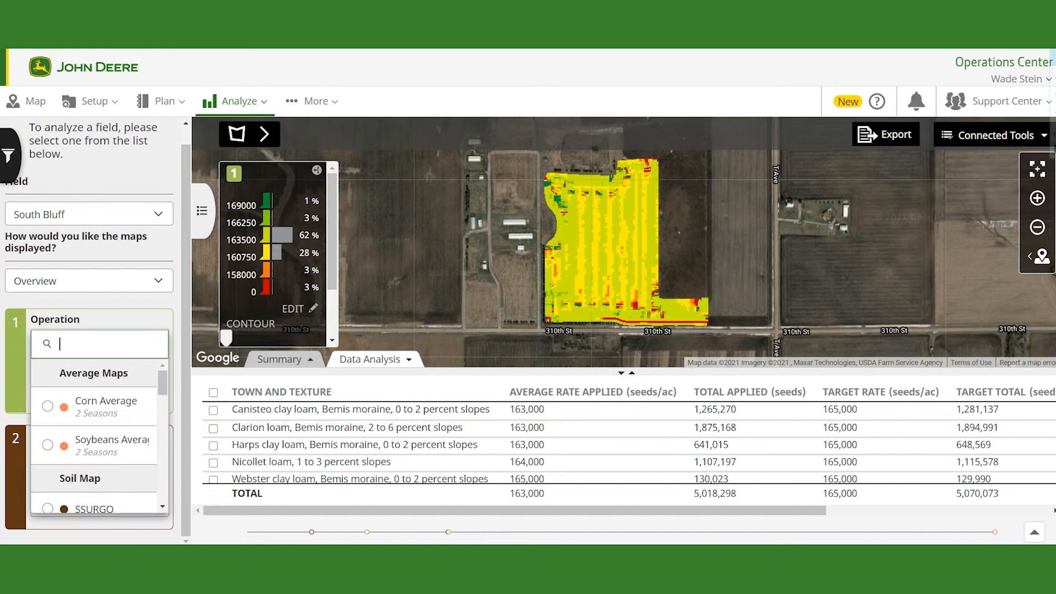
scroll(124, 446, down, 2)
scroll(124, 447, down, 5)
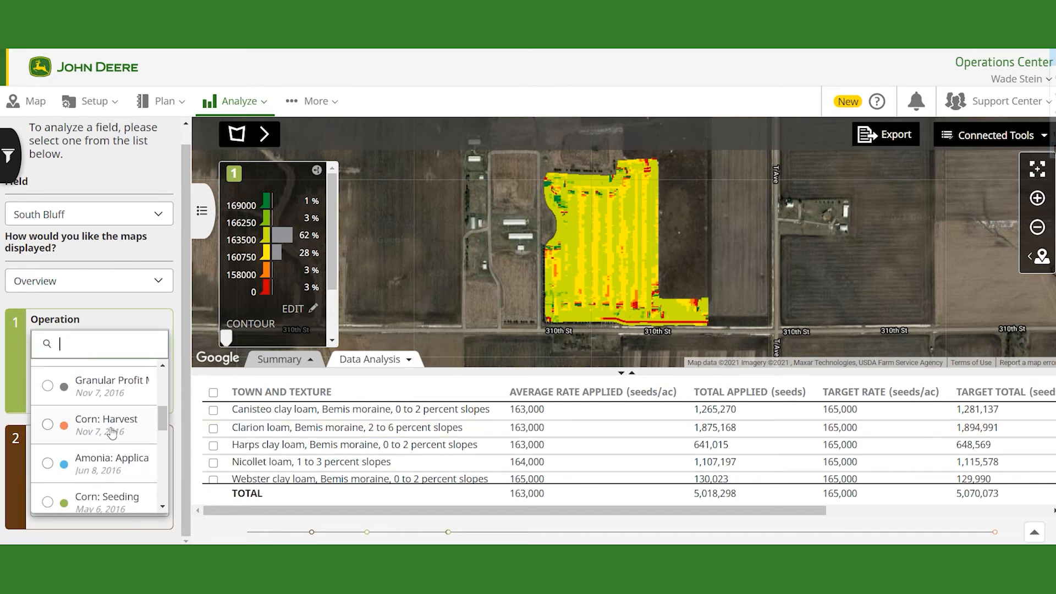
scroll(110, 462, down, 1)
scroll(108, 469, down, 2)
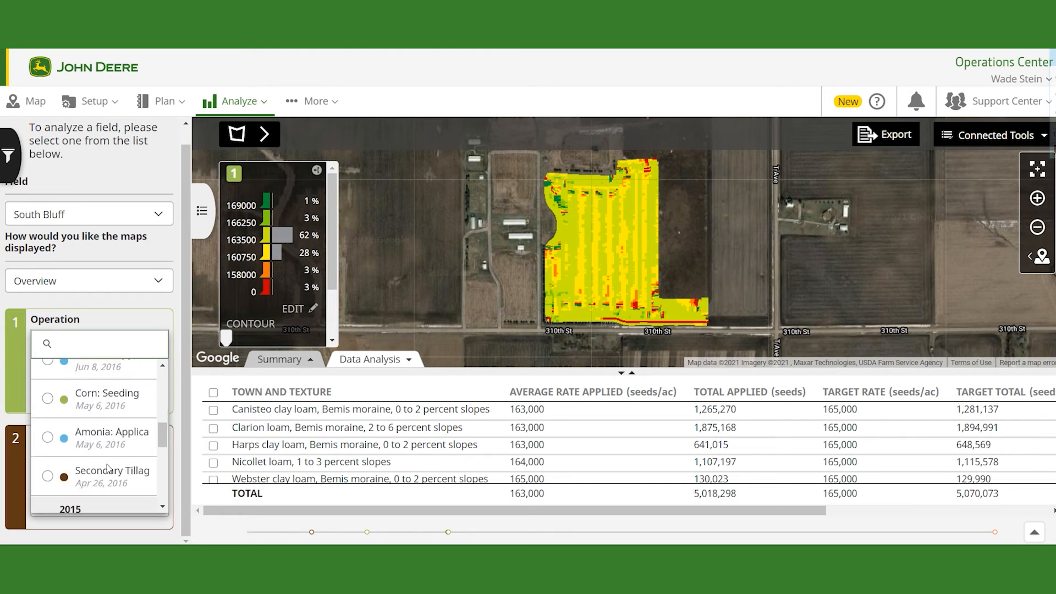
scroll(110, 465, up, 4)
scroll(110, 459, down, 6)
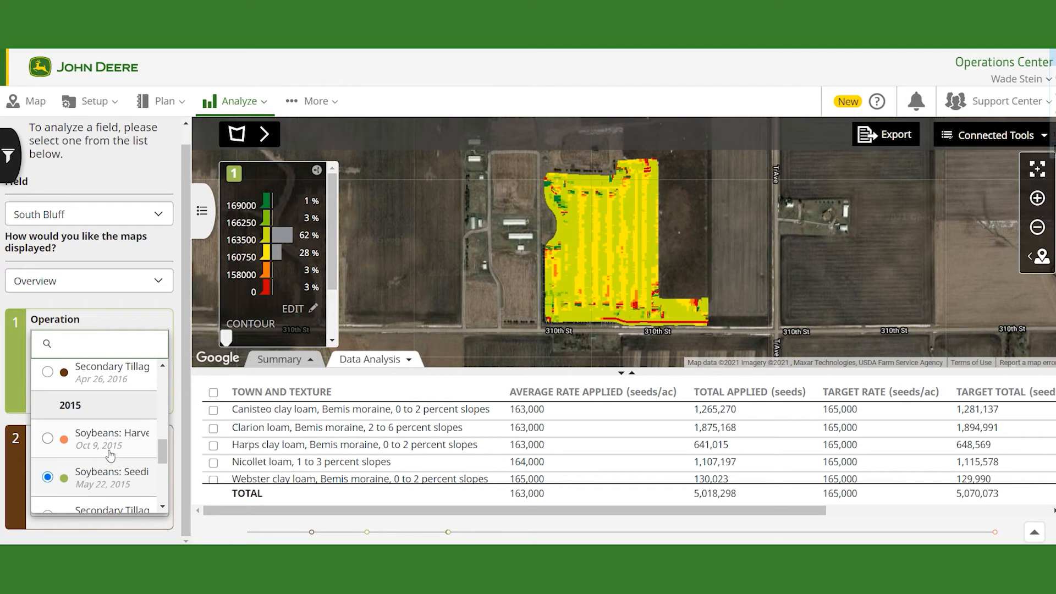
click(110, 446)
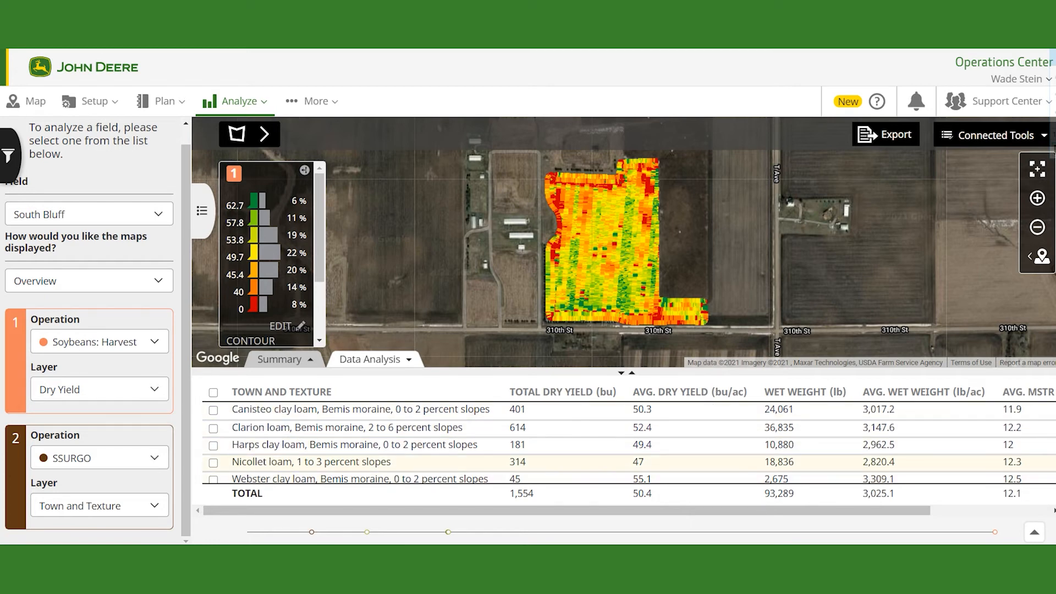
Step: Select the 2015 Corn: Seeding operation as the second map for the West Bluff field
scroll(667, 457, down, 1)
scroll(667, 457, down, 2)
scroll(668, 456, up, 3)
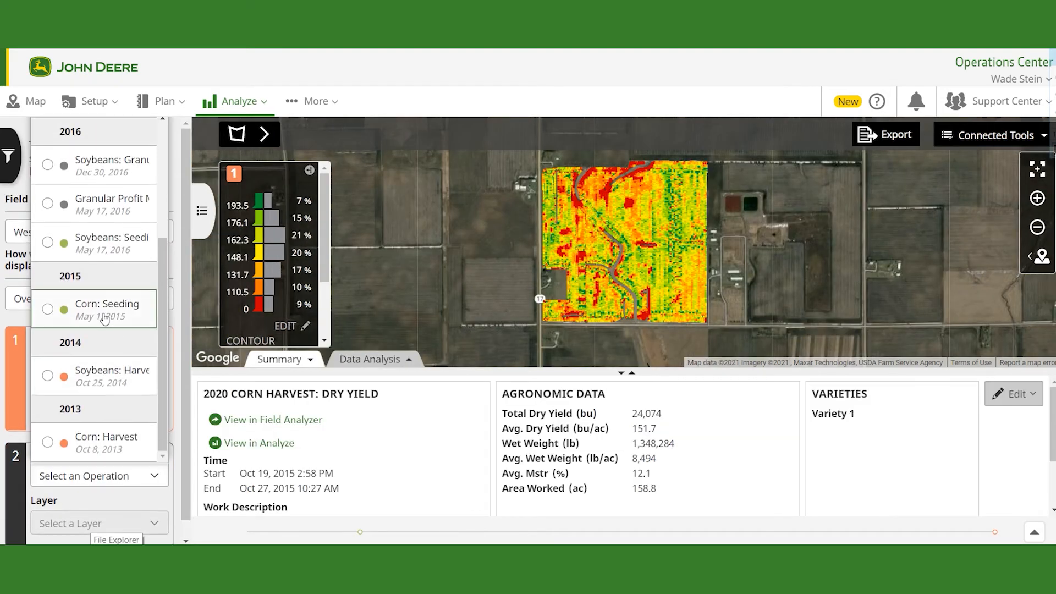
click(110, 313)
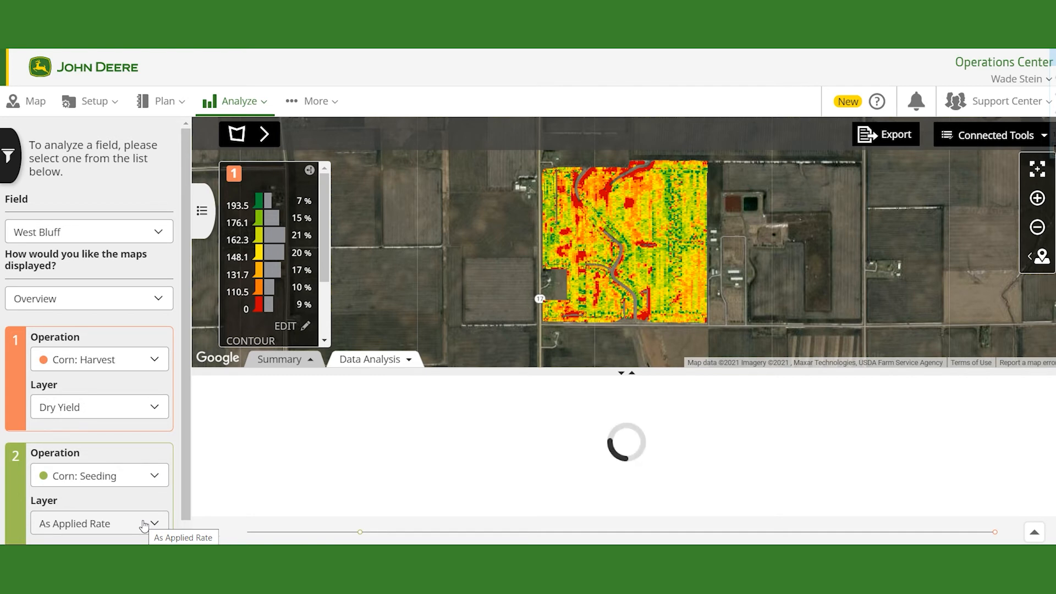
scroll(181, 427, down, 1)
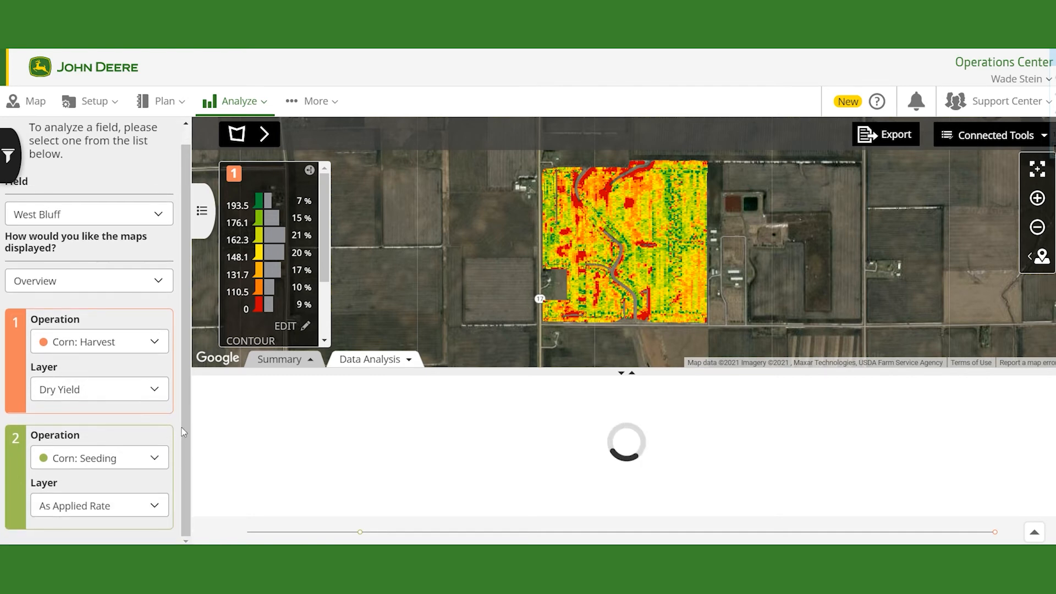
Step: Set the second map's layer to Varieties to break the corn harvest yield down by seed variety
click(133, 344)
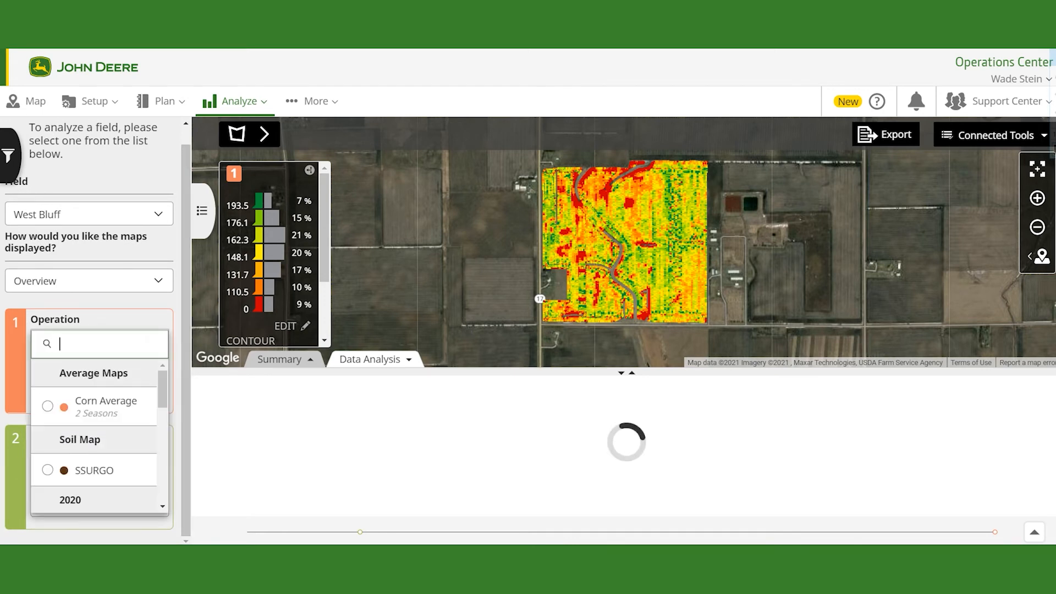
click(140, 312)
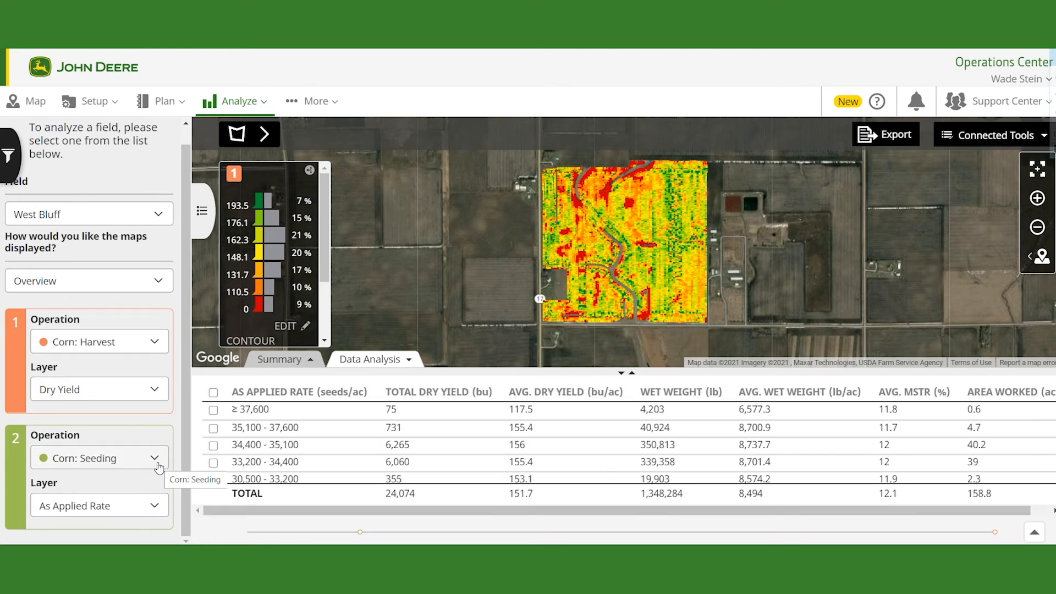
click(132, 505)
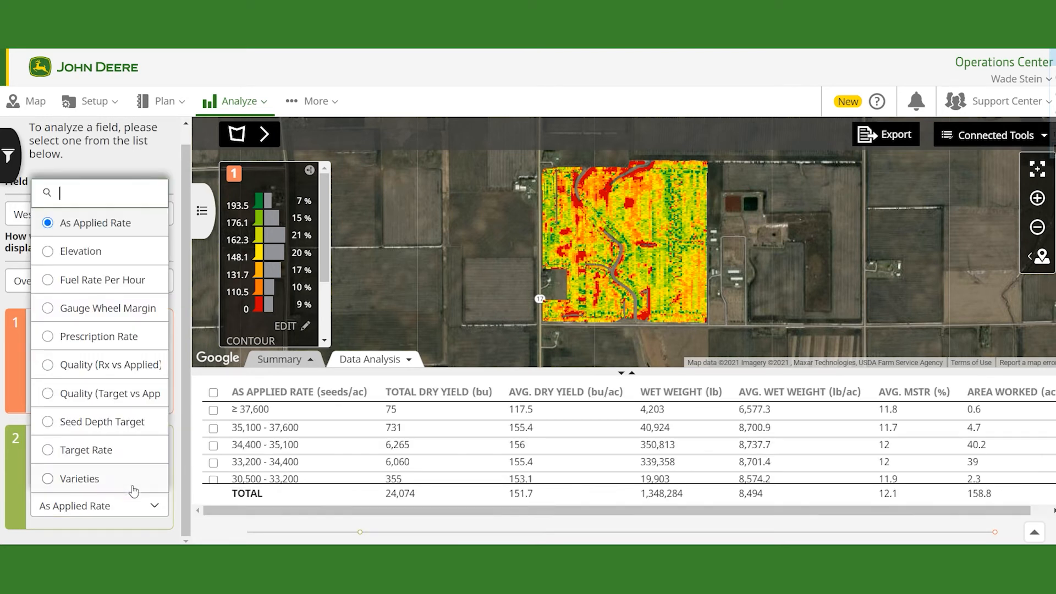
click(116, 484)
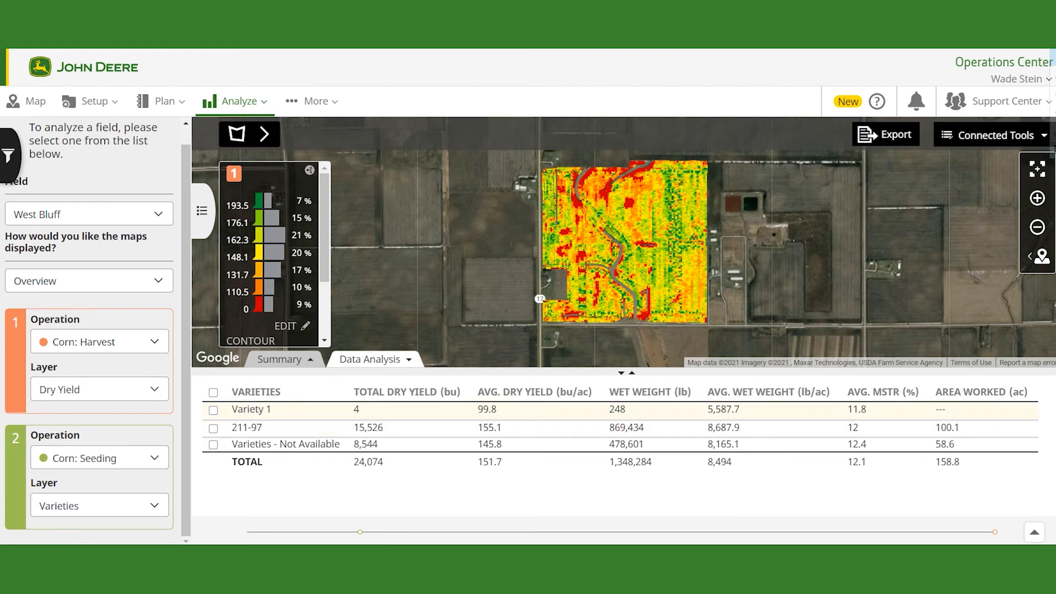
Step: Highlight each variety's area on the yield map by toggling its table row on and off in turn
click(214, 428)
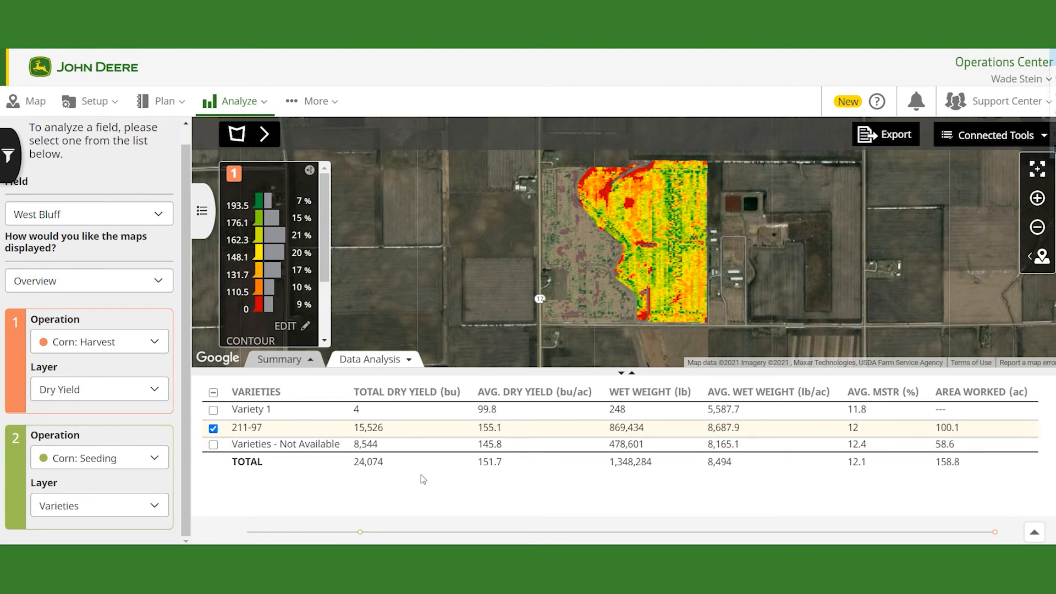
click(213, 428)
click(213, 411)
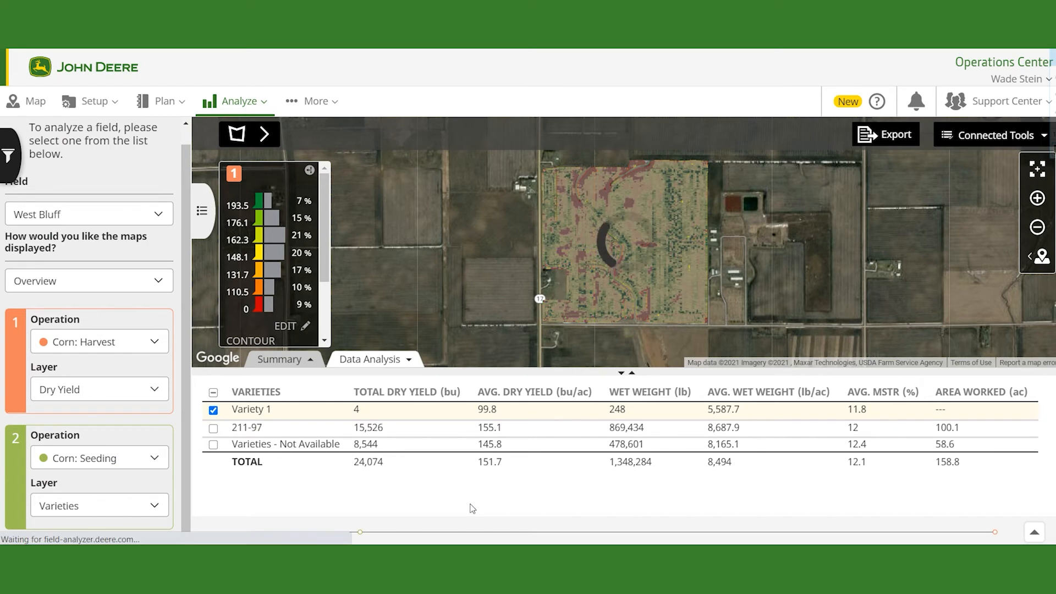
click(213, 410)
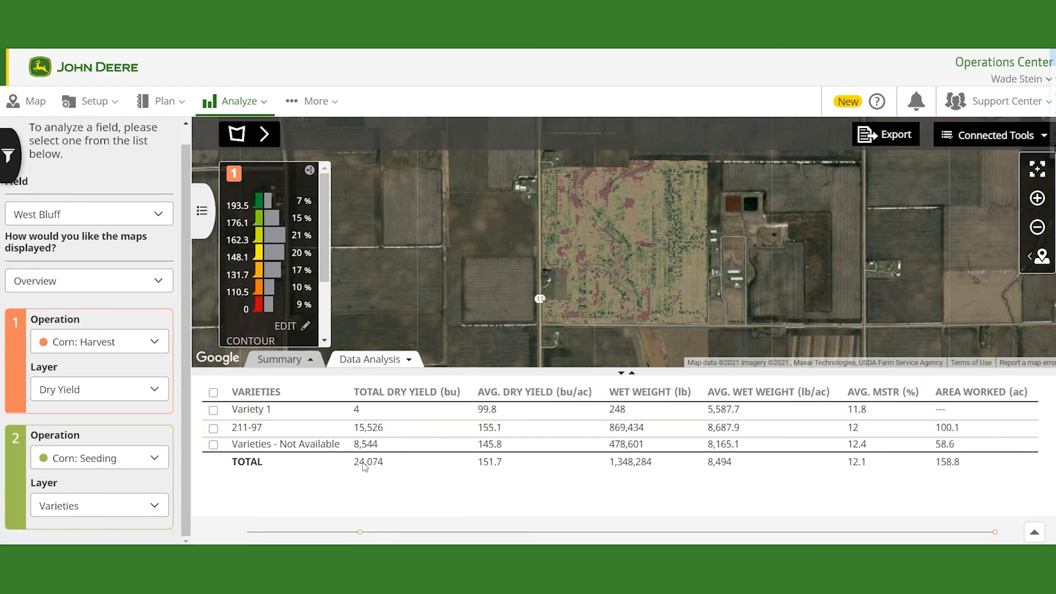
click(213, 445)
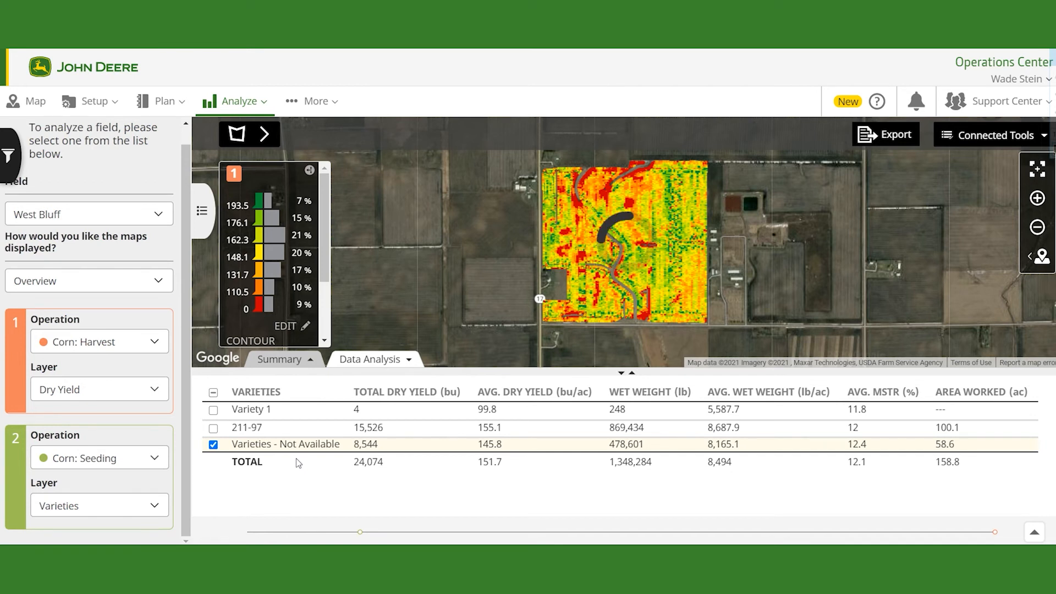
click(213, 445)
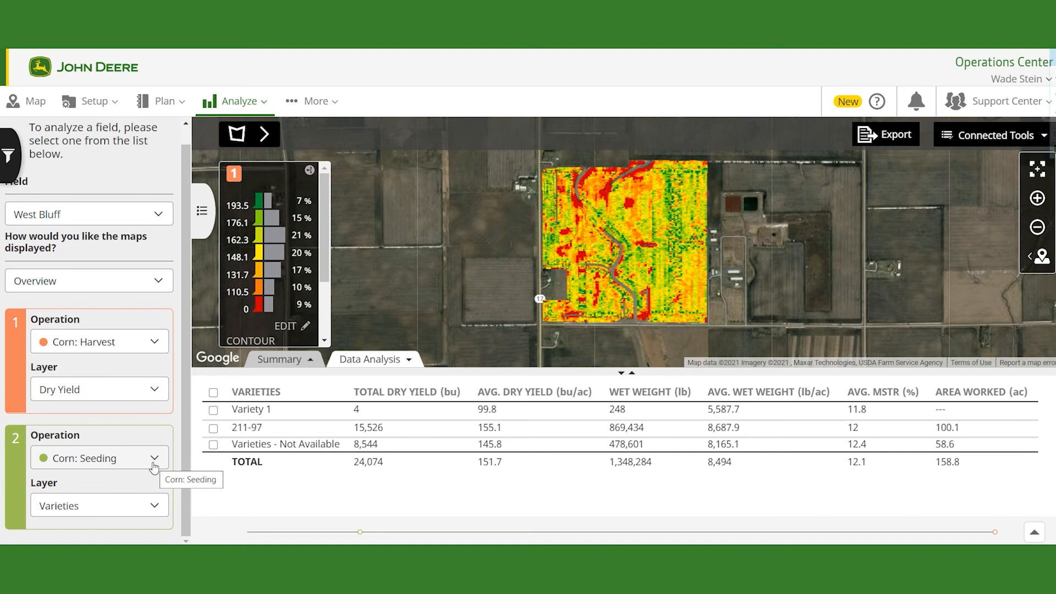
Step: Draw a four-corner polygon around the upper-right block of the field to select that area
click(269, 142)
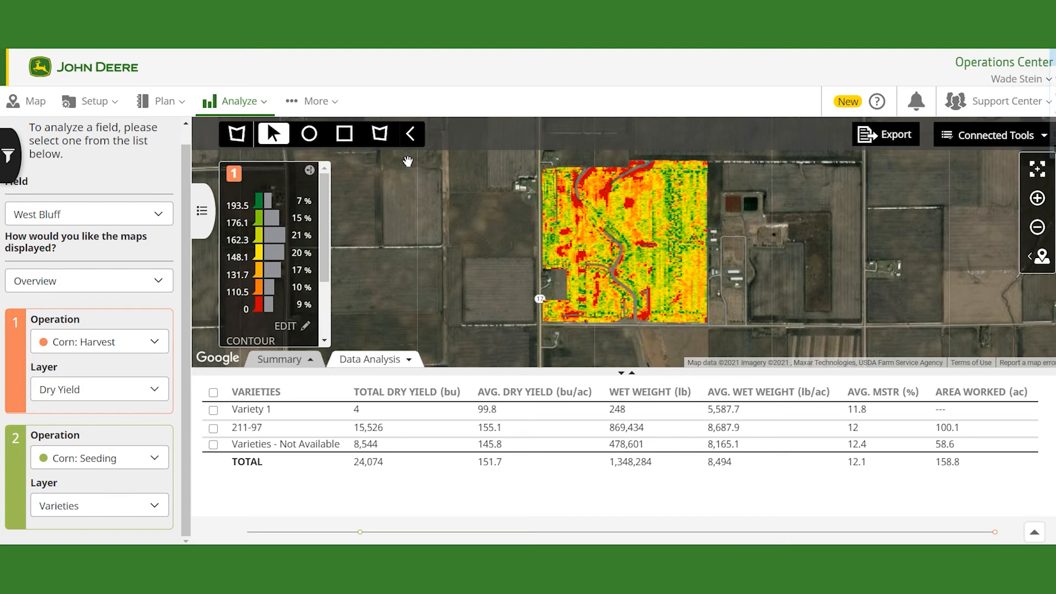
scroll(638, 171, up, 1)
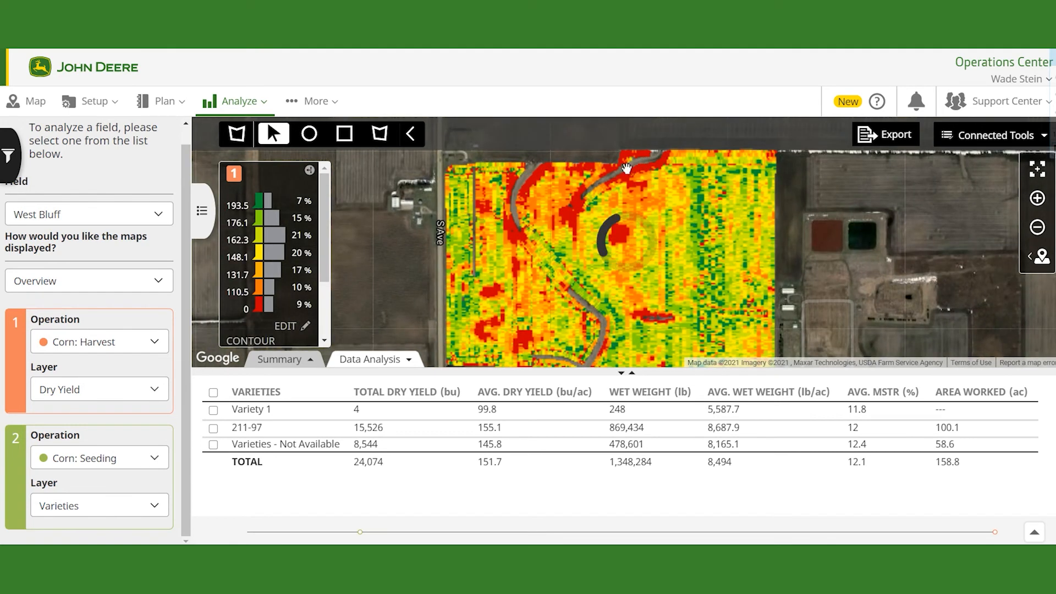
click(379, 137)
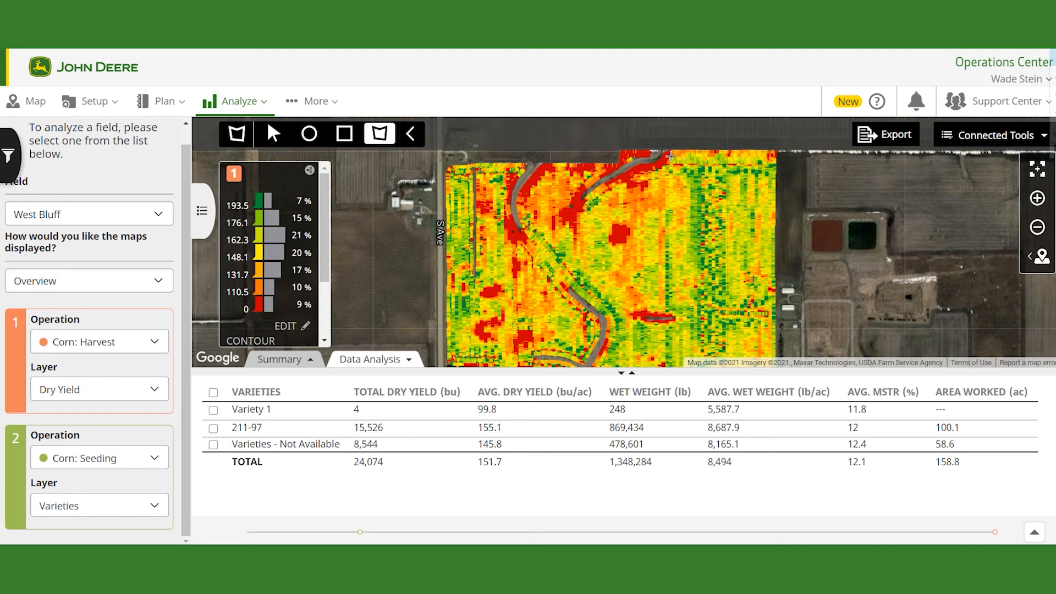
click(676, 230)
click(676, 158)
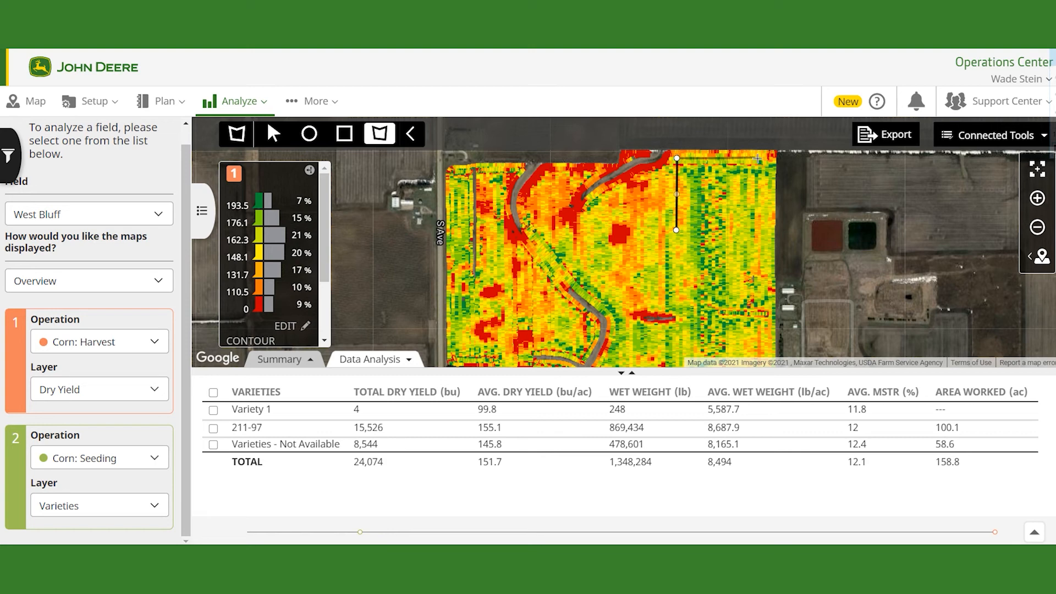
click(765, 159)
click(762, 231)
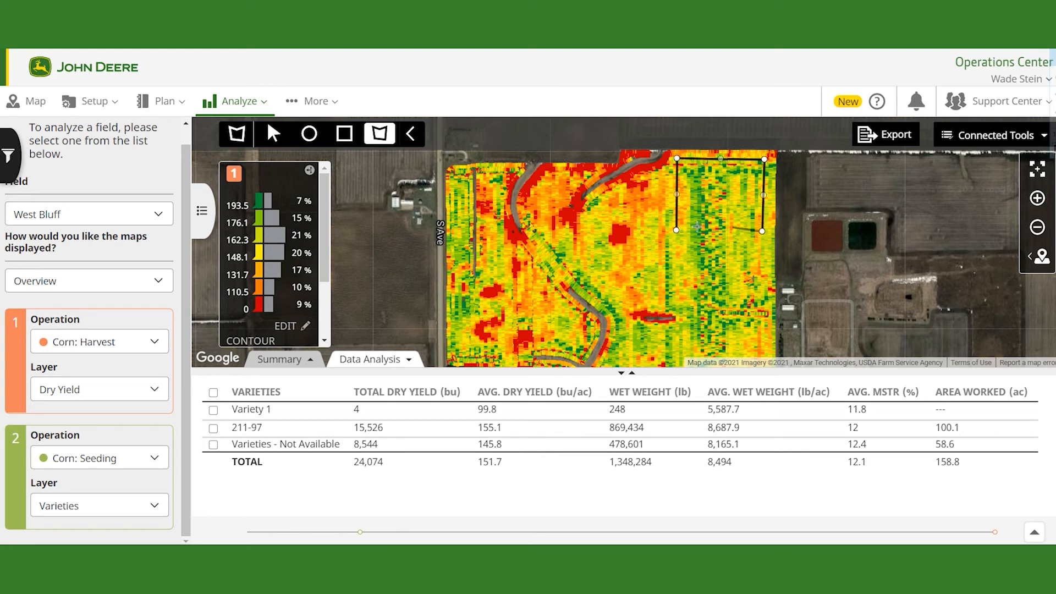
click(676, 230)
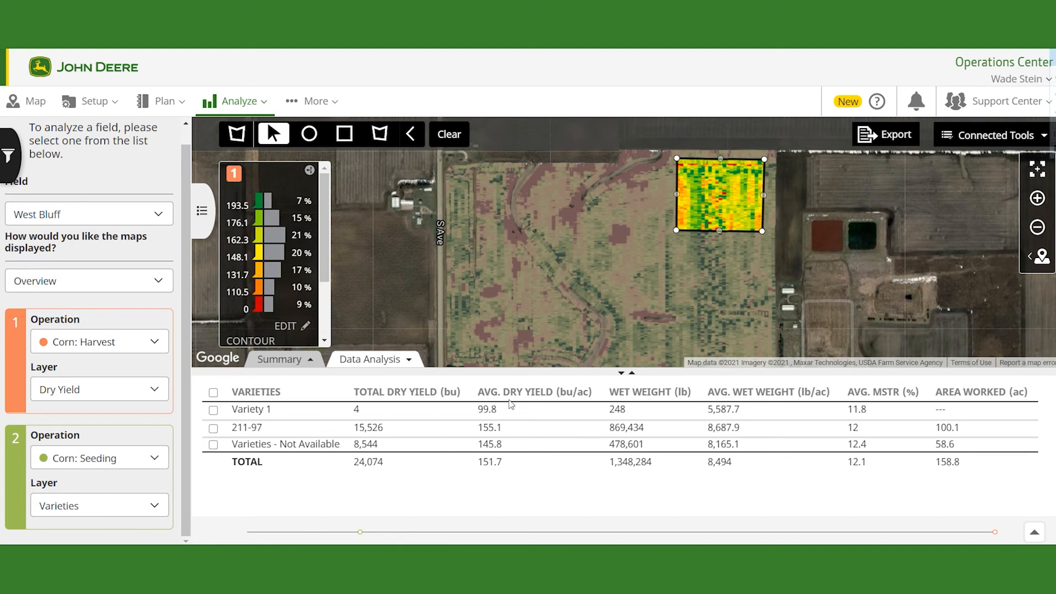
Step: Switch the map display mode to Compare
click(71, 291)
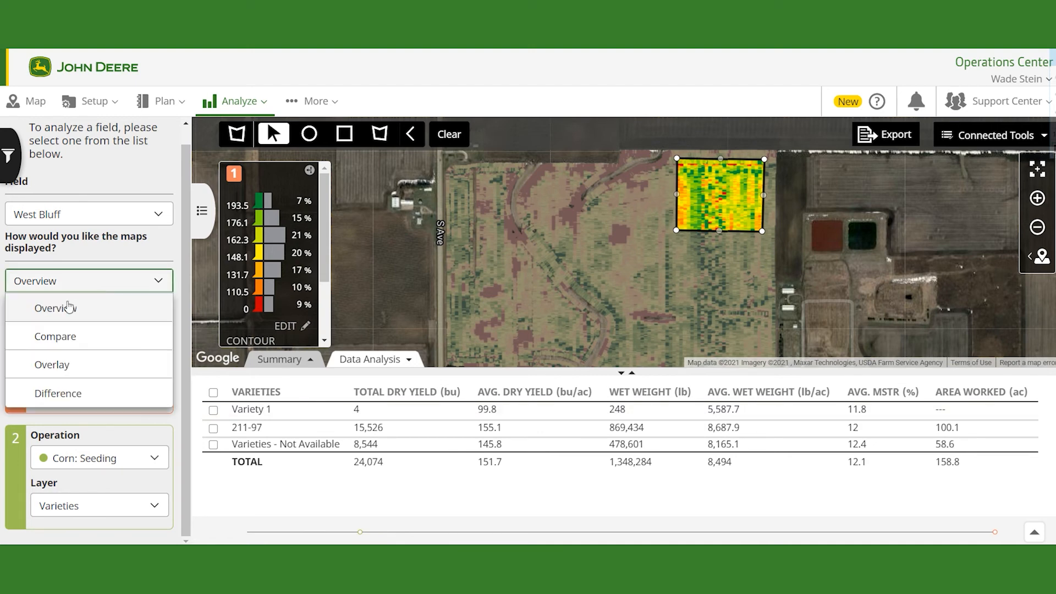
click(65, 344)
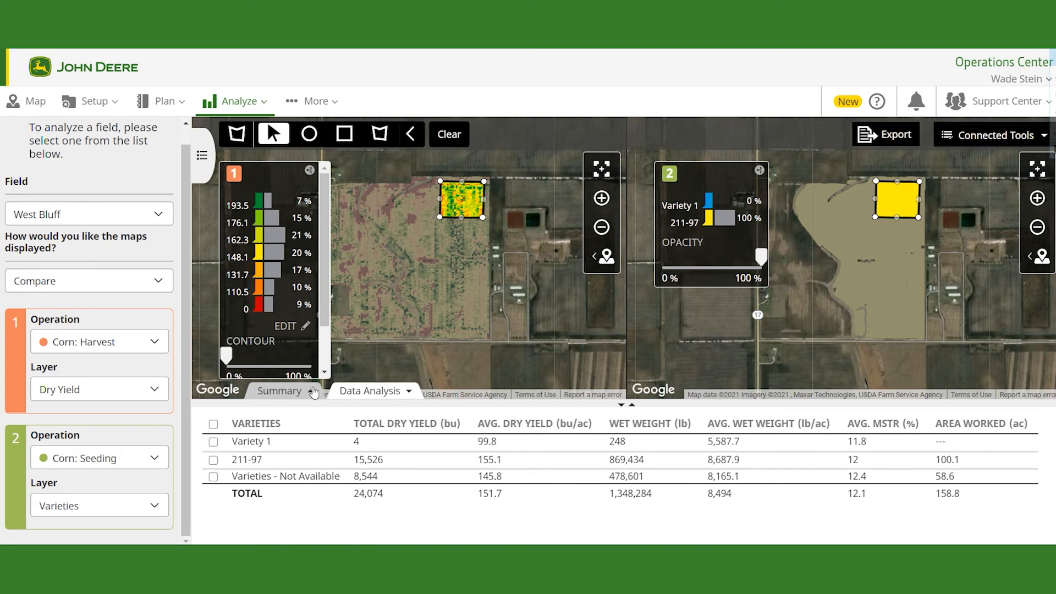
Step: Open the Summary and review the selected area's agronomic data for both operations
click(277, 396)
scroll(473, 429, down, 2)
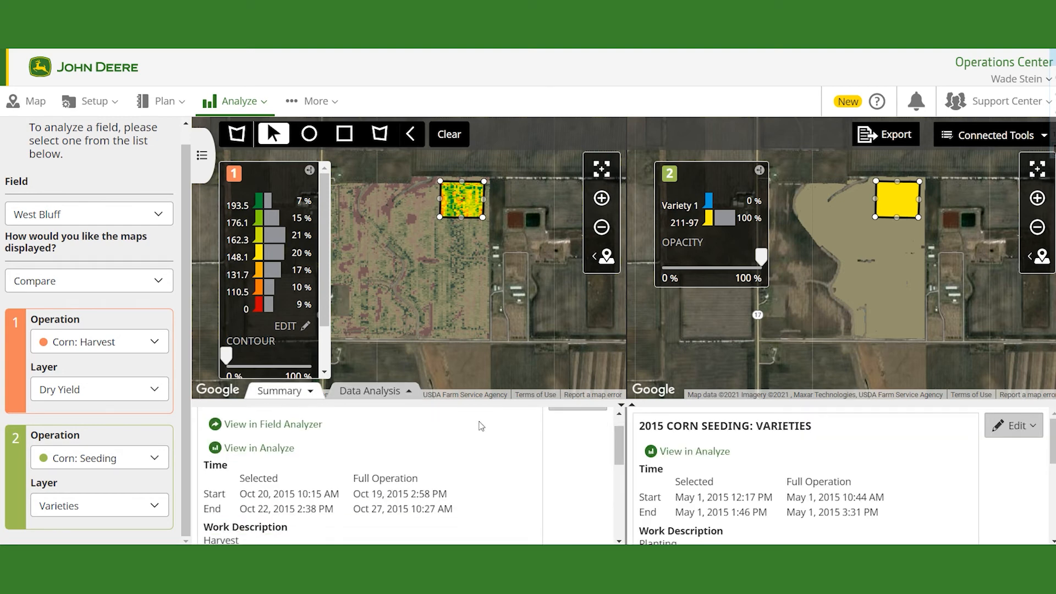
scroll(467, 429, up, 2)
scroll(462, 430, down, 2)
scroll(460, 430, down, 4)
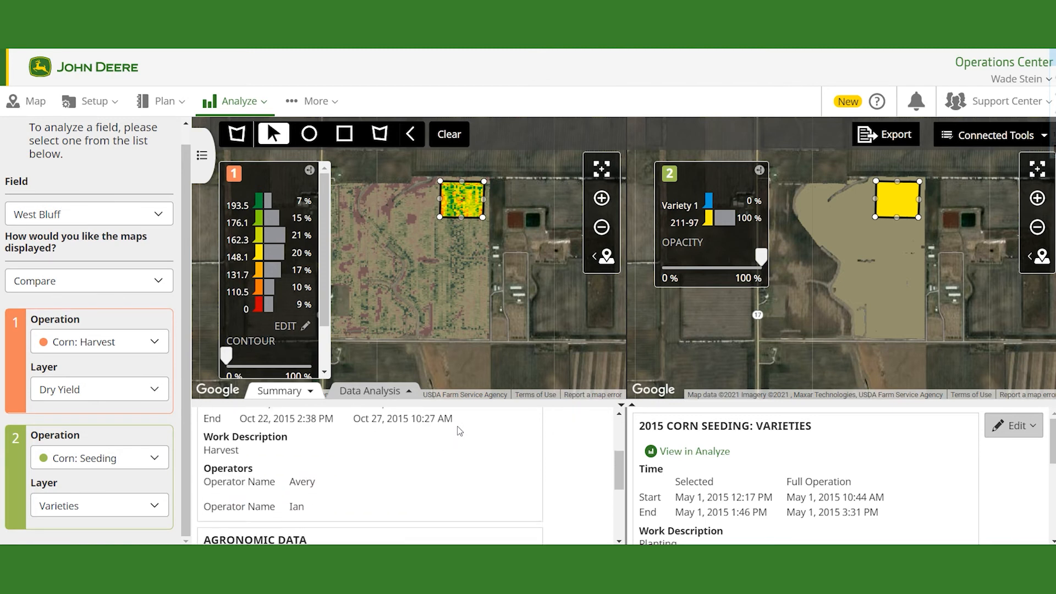
scroll(841, 472, down, 5)
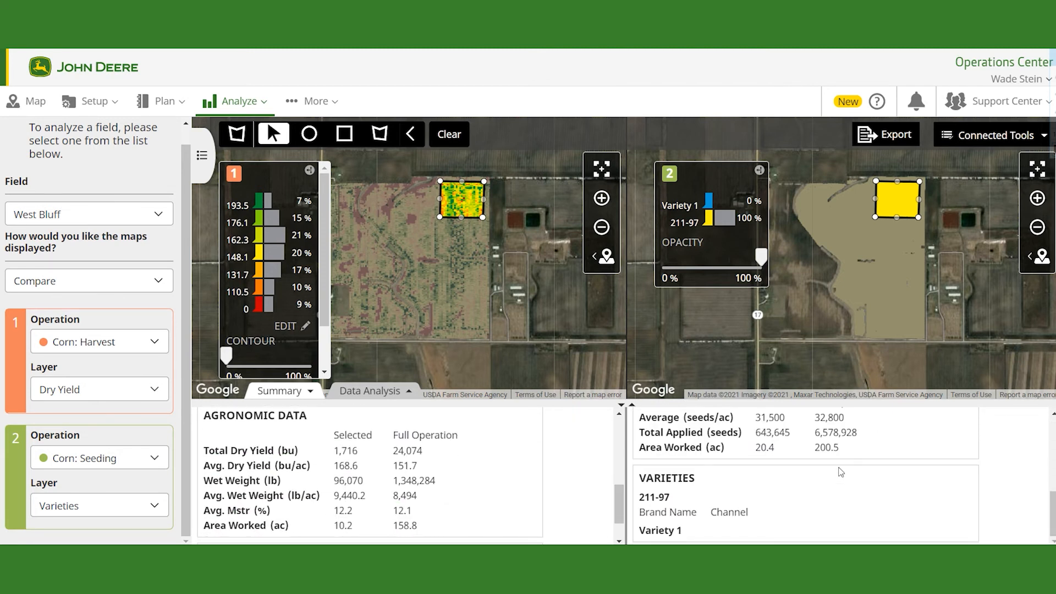
scroll(840, 471, up, 1)
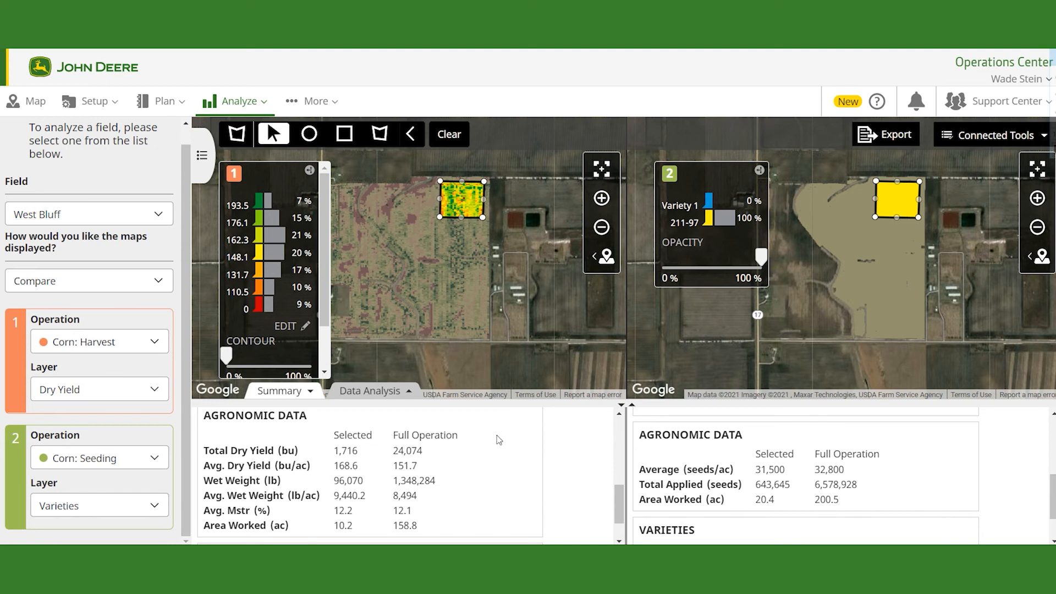
Step: Clear the area selection and export the compare view to a print preview of the report
click(449, 135)
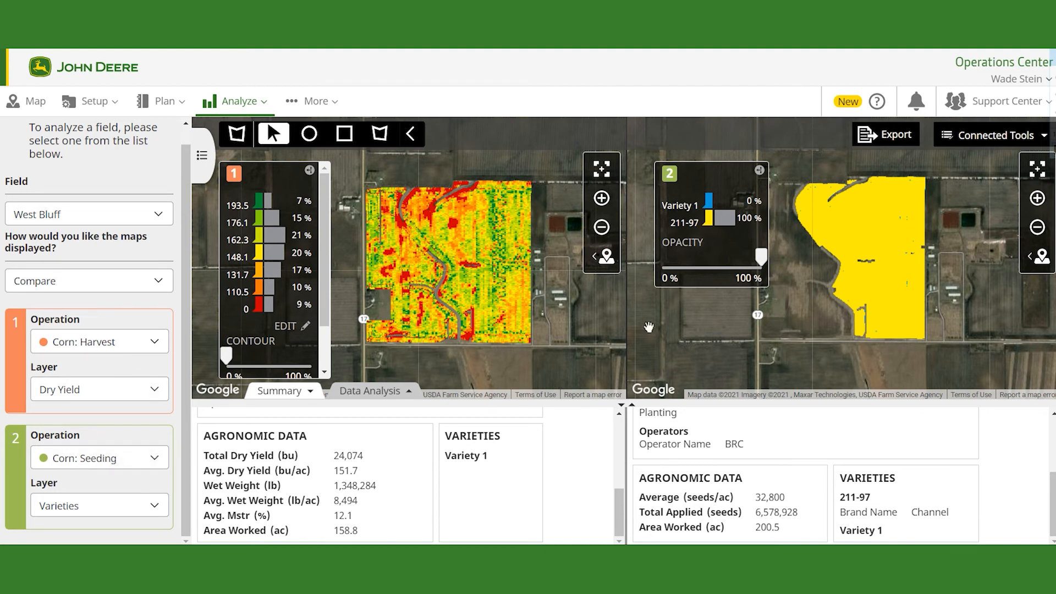
click(894, 139)
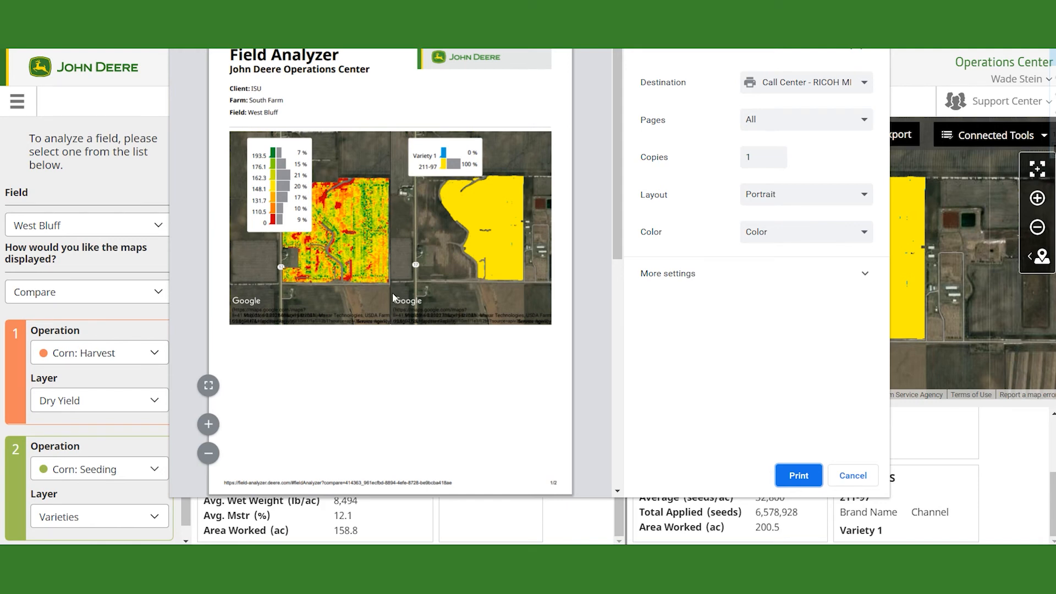
scroll(384, 286, down, 8)
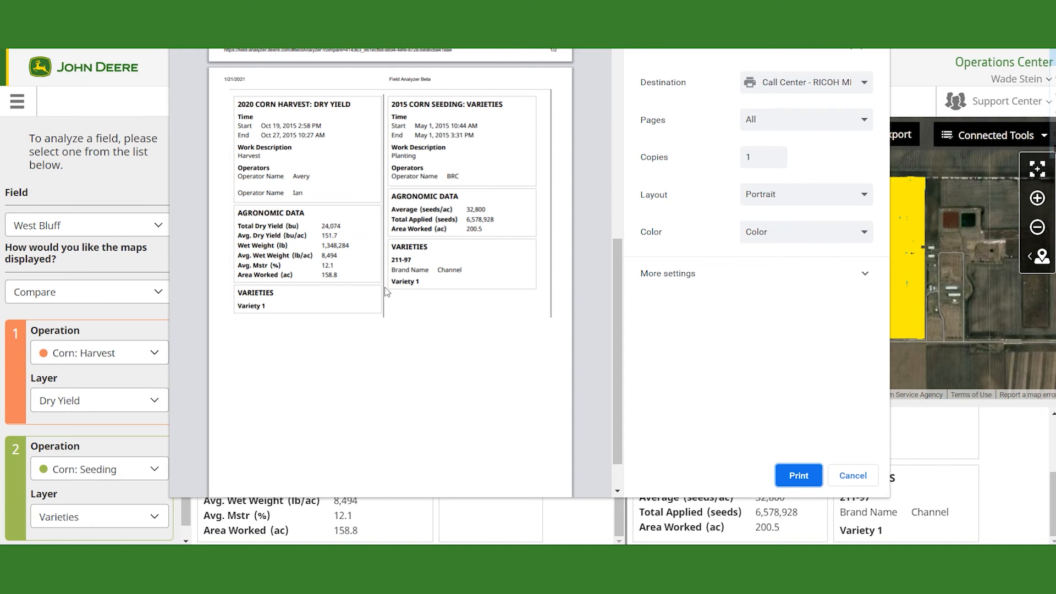
scroll(387, 291, up, 2)
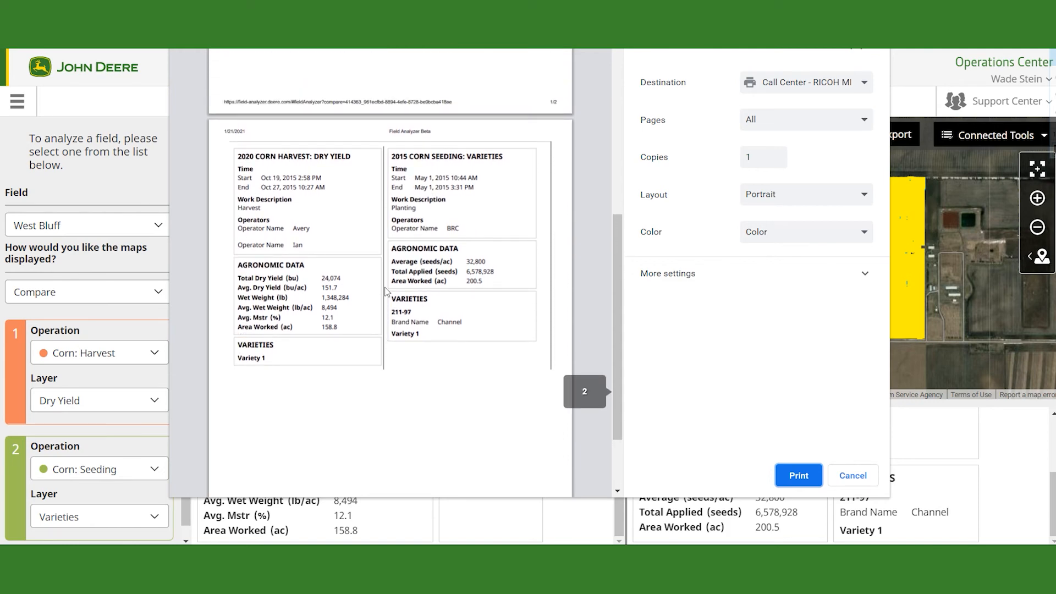
scroll(387, 292, up, 6)
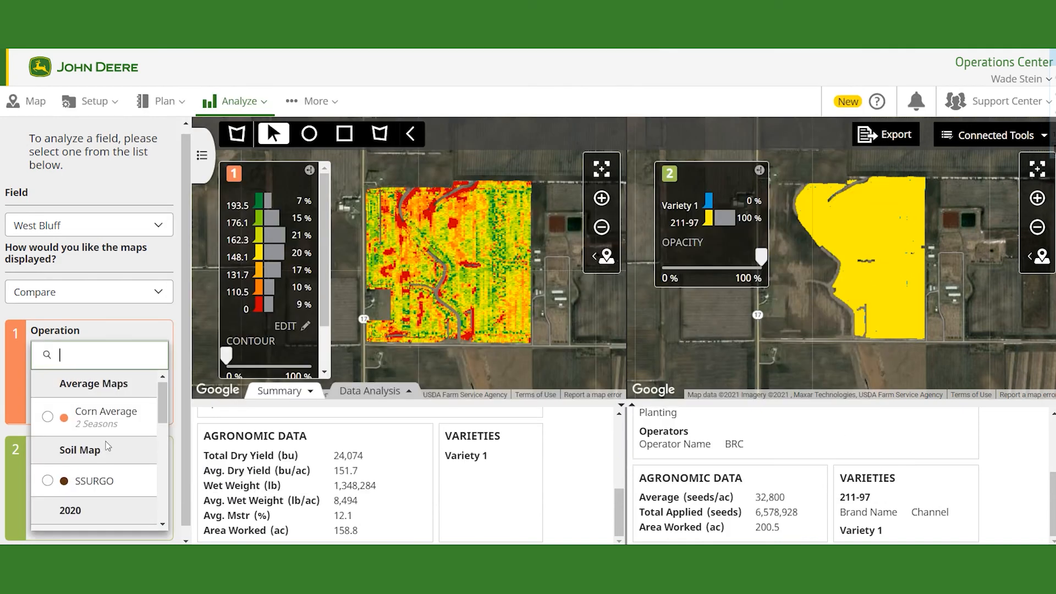
scroll(80, 487, down, 2)
scroll(83, 489, down, 6)
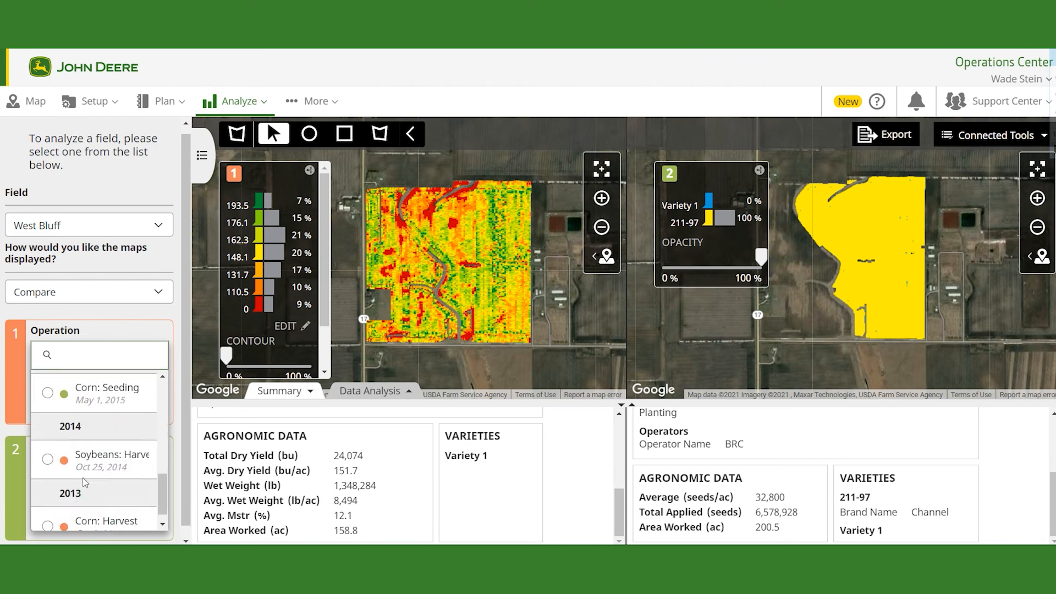
scroll(83, 474, up, 8)
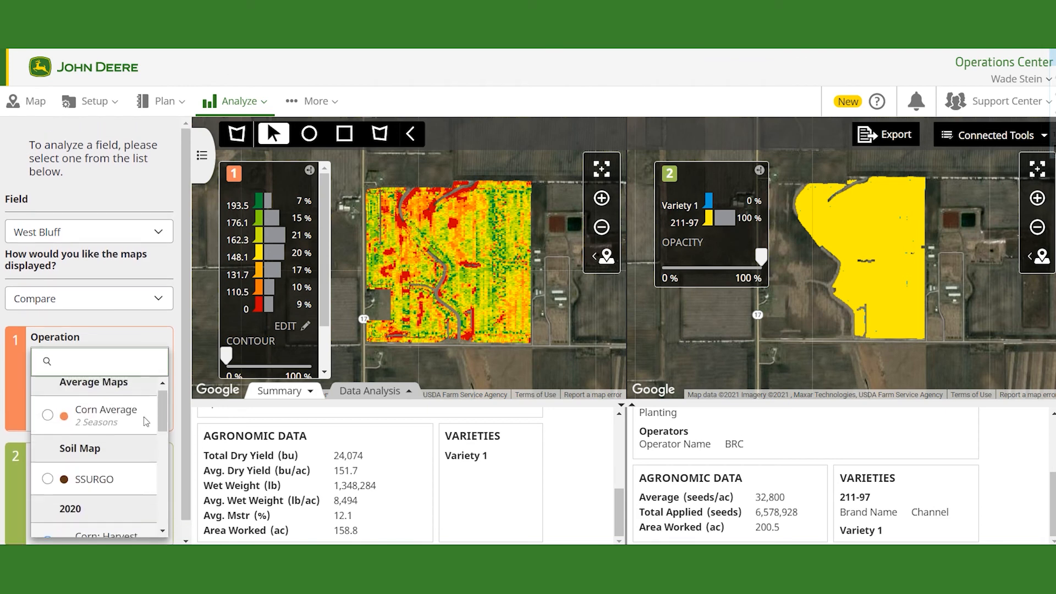
click(482, 369)
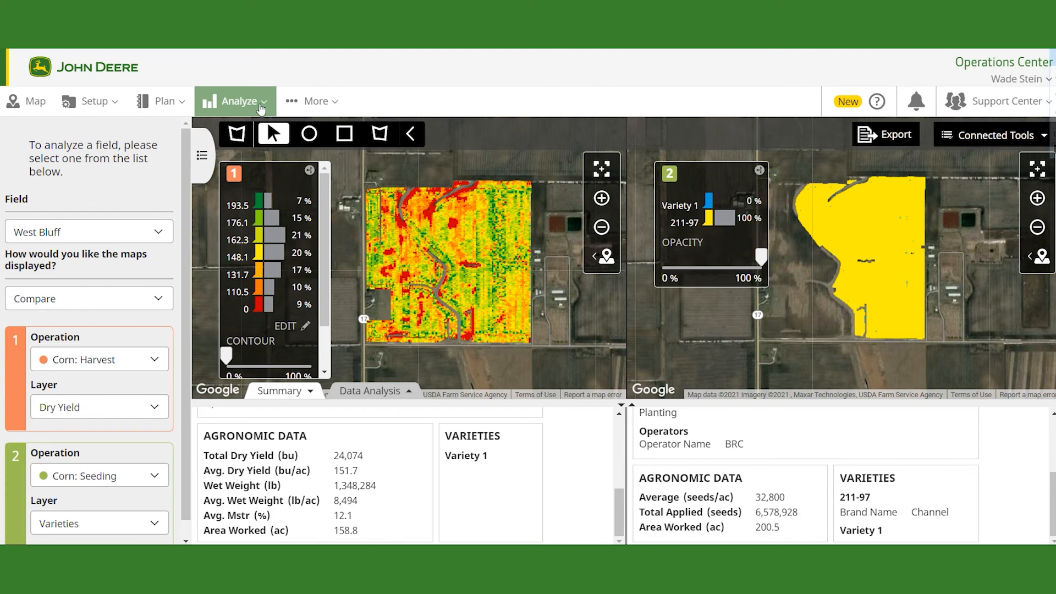
Step: Open Machine Analyzer and filter the machine list to the Tractor type
click(262, 106)
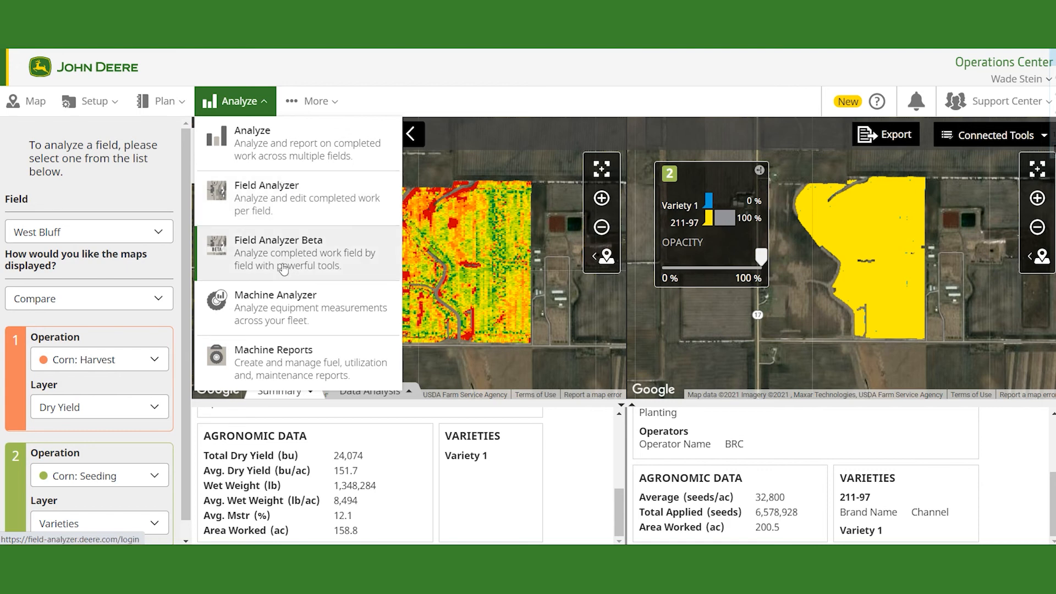
click(285, 310)
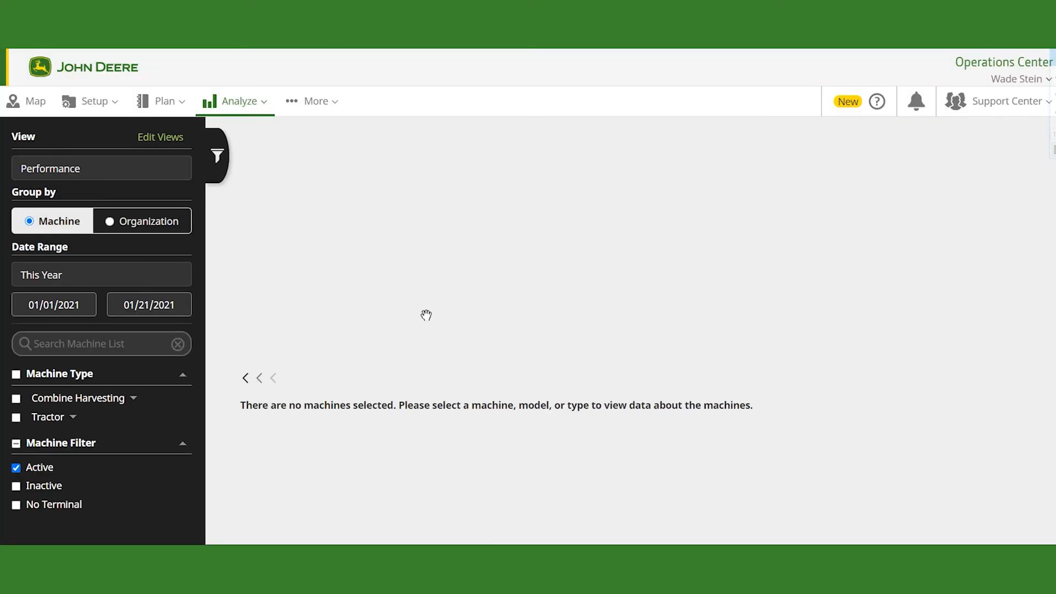
click(15, 417)
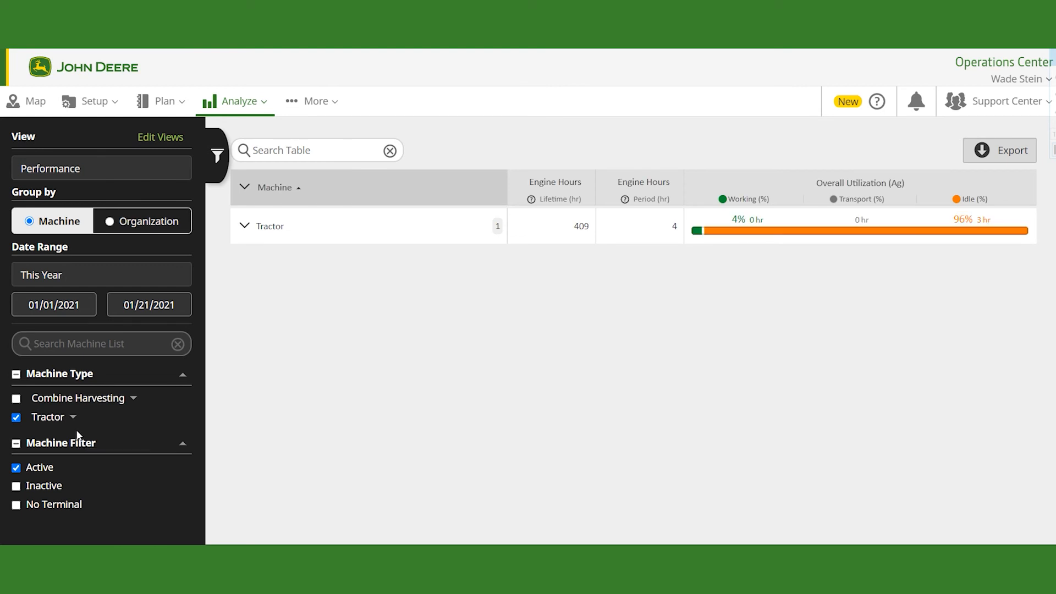
Step: Expand the Tractor and 9470R groups and open the 9470R tractor's details panel
click(246, 227)
click(256, 263)
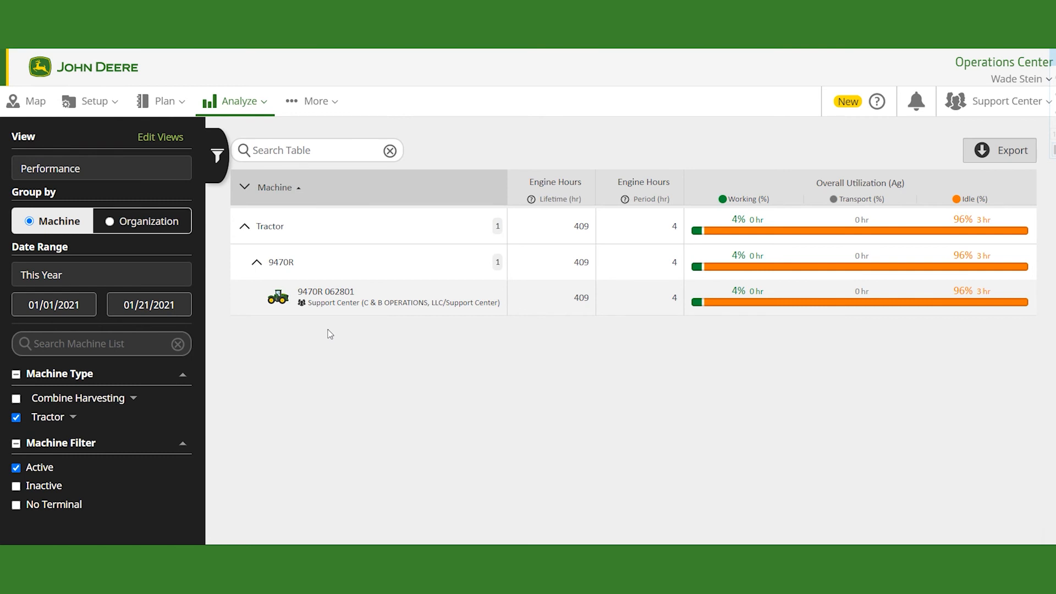
click(281, 300)
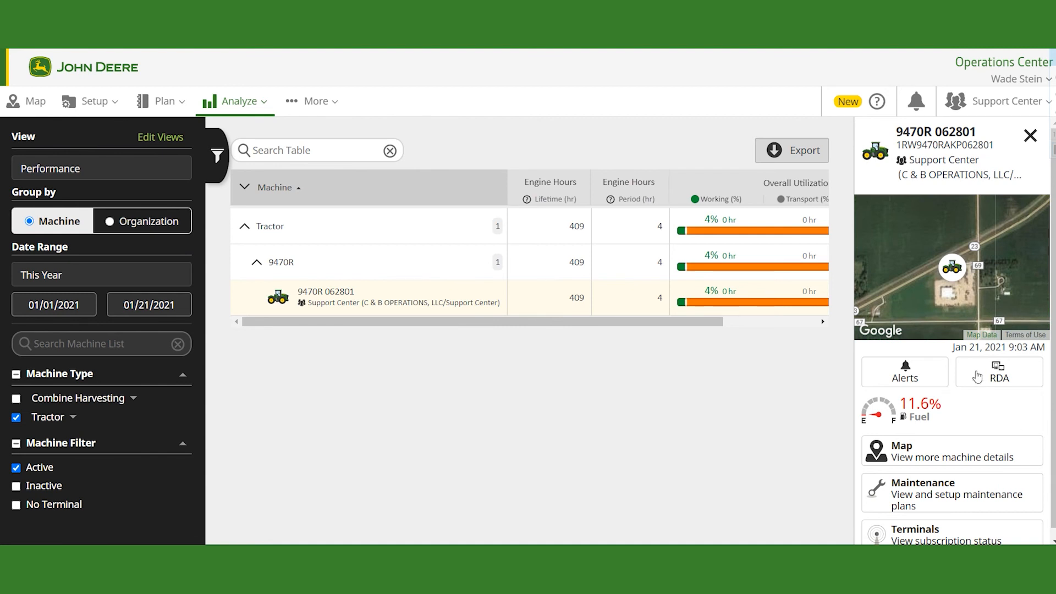
scroll(993, 405, down, 1)
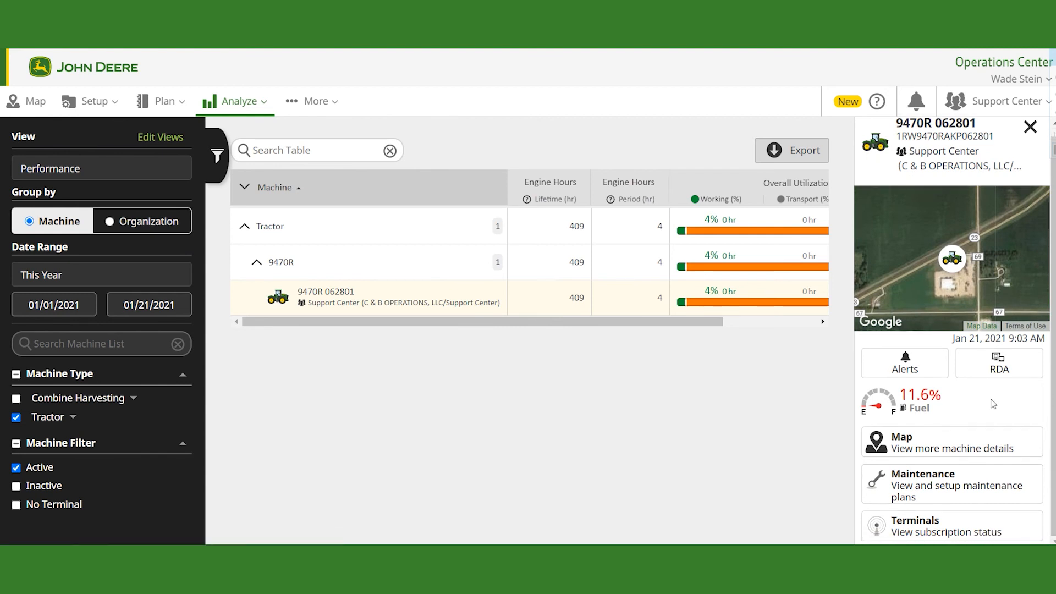
Step: Start a new Machine Analyzer view and name it Fuel
scroll(993, 404, up, 1)
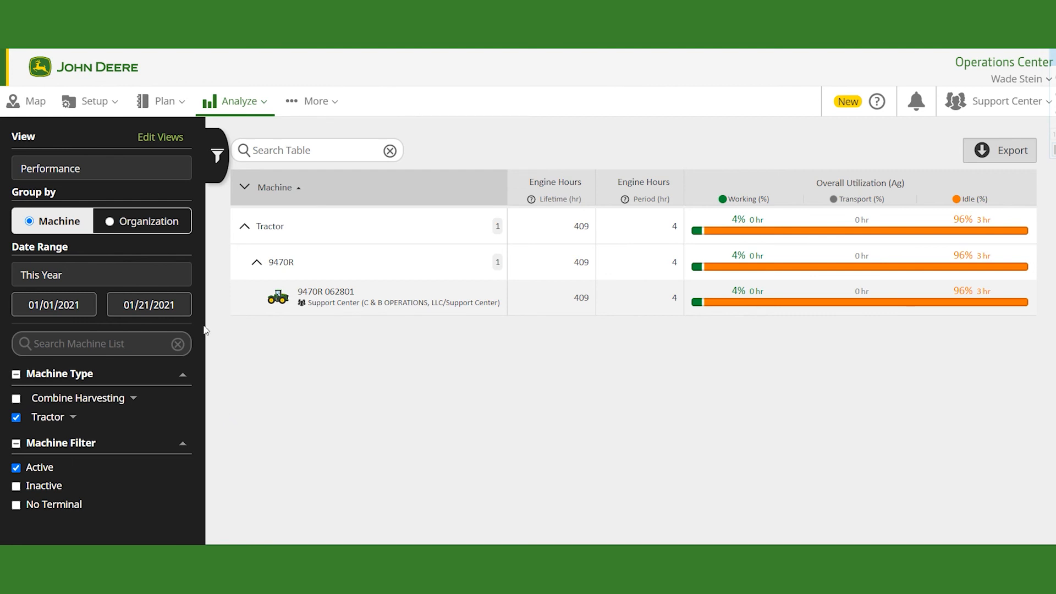
click(154, 138)
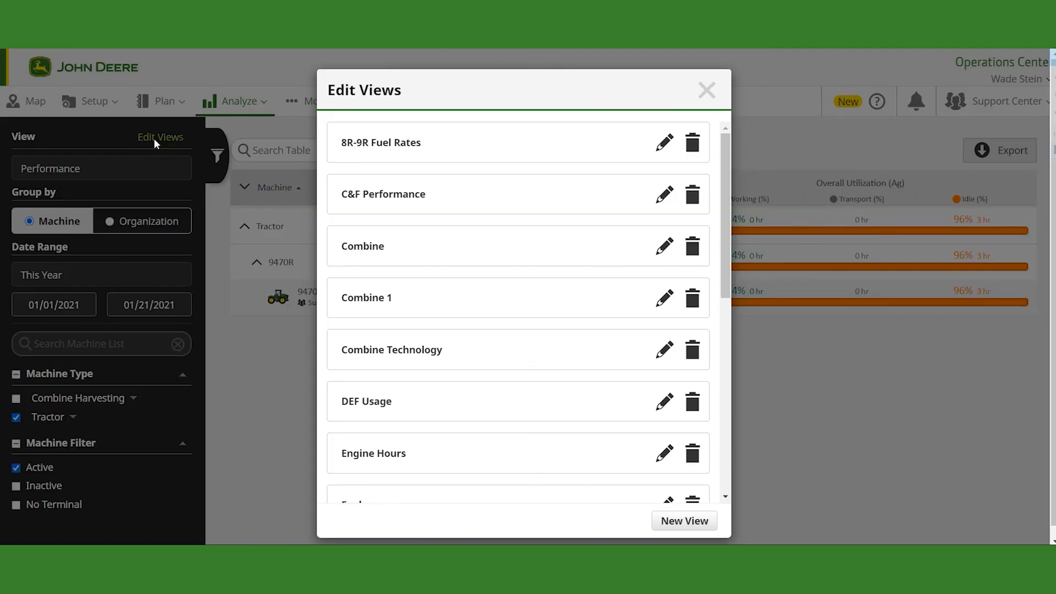
click(684, 520)
click(421, 161)
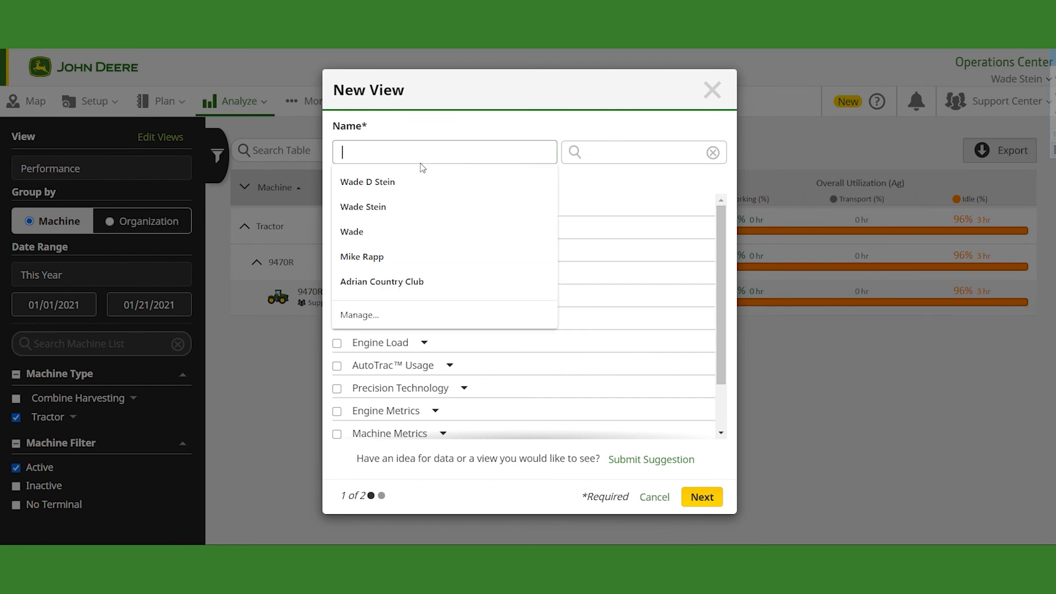
text(Fuel)
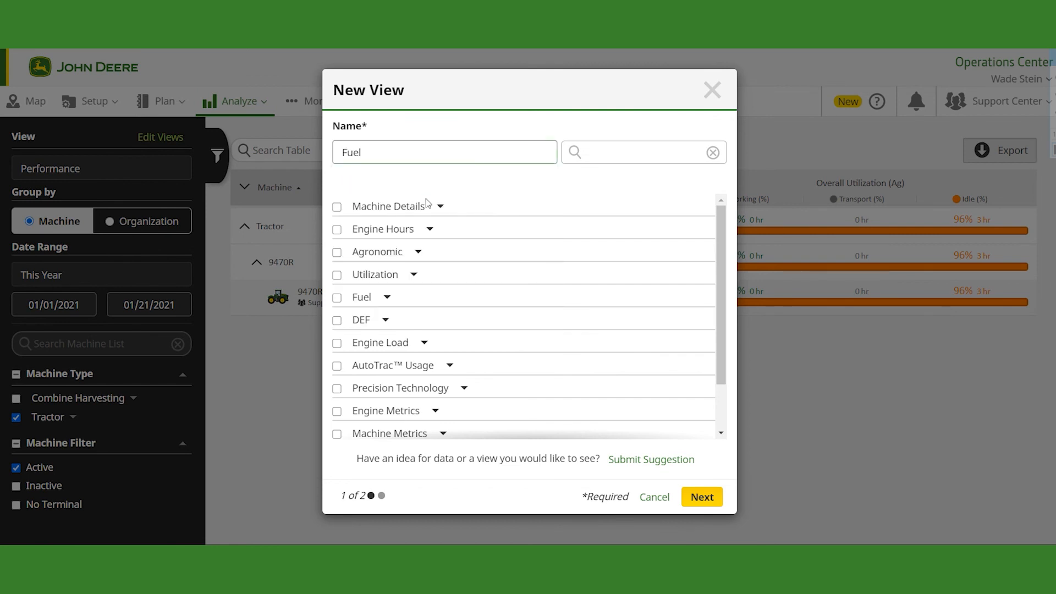
Step: Add all Overall Fuel metrics to the Fuel view, browse the Agriculture fuel metrics, and save the view
click(388, 299)
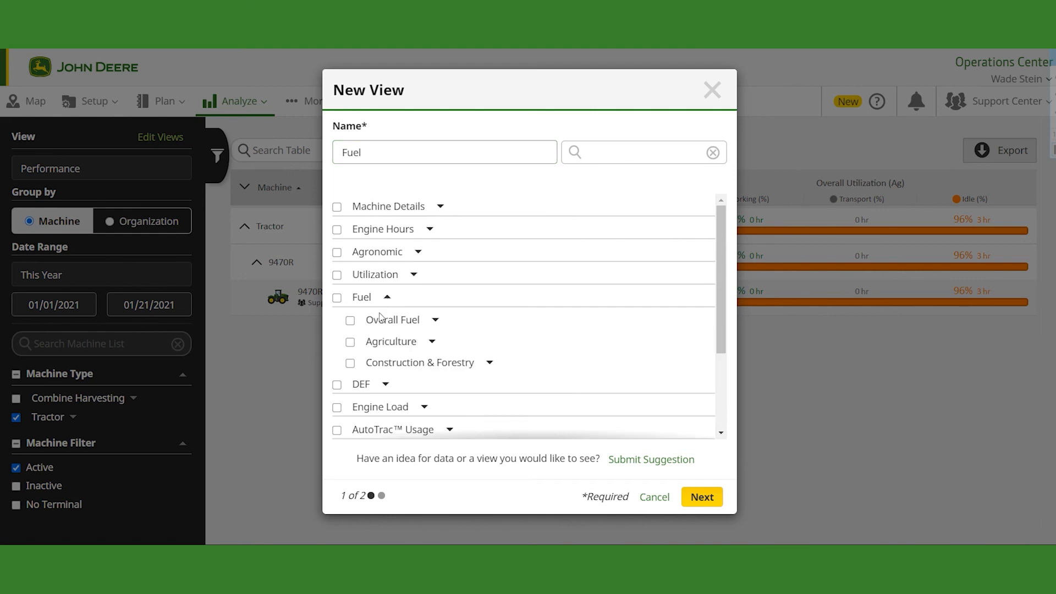
click(436, 323)
click(351, 322)
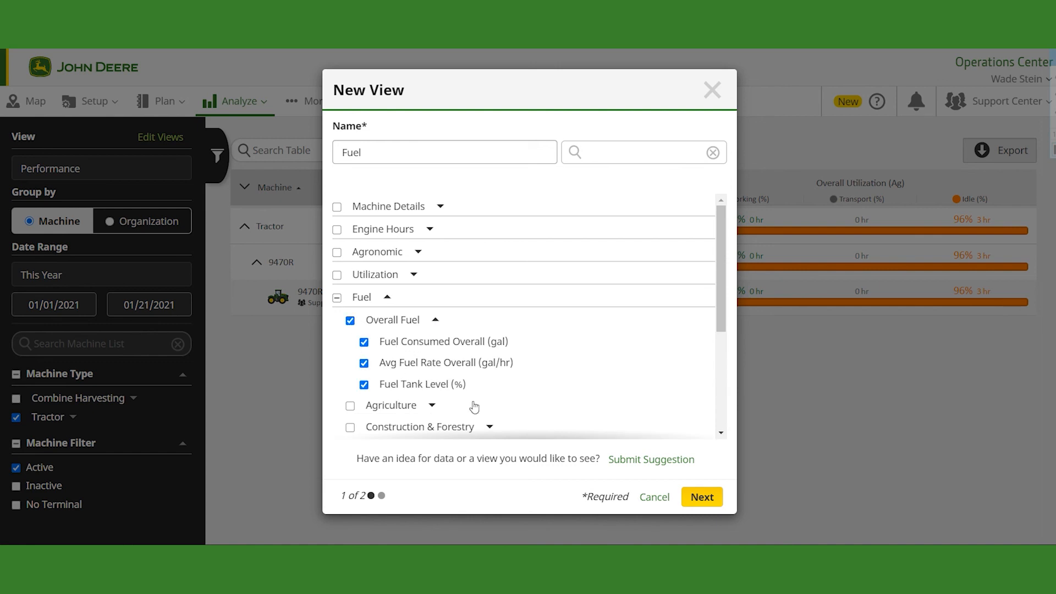
scroll(471, 394, down, 2)
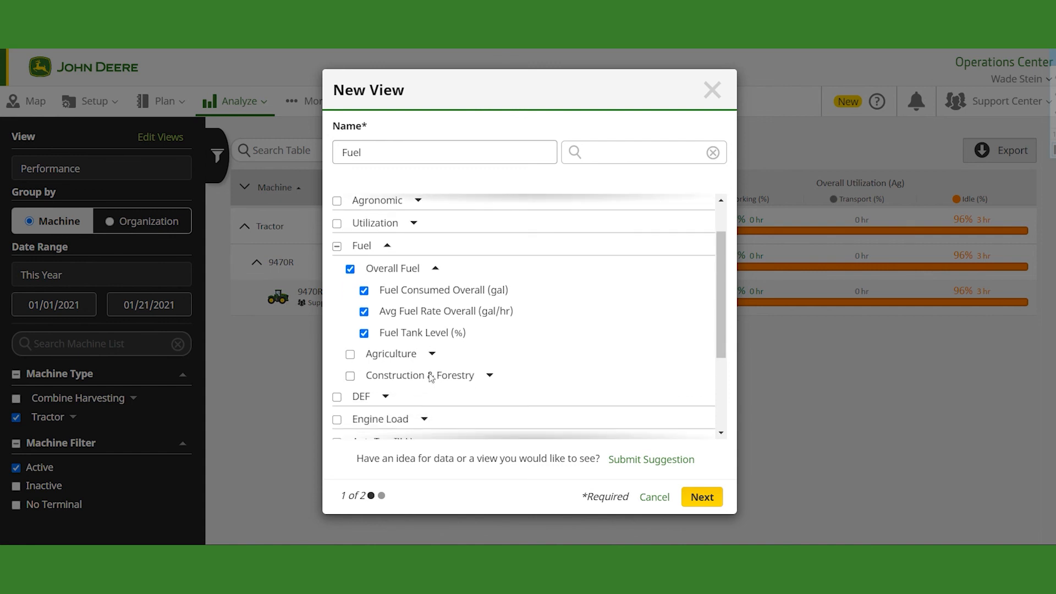
click(432, 353)
scroll(477, 365, down, 1)
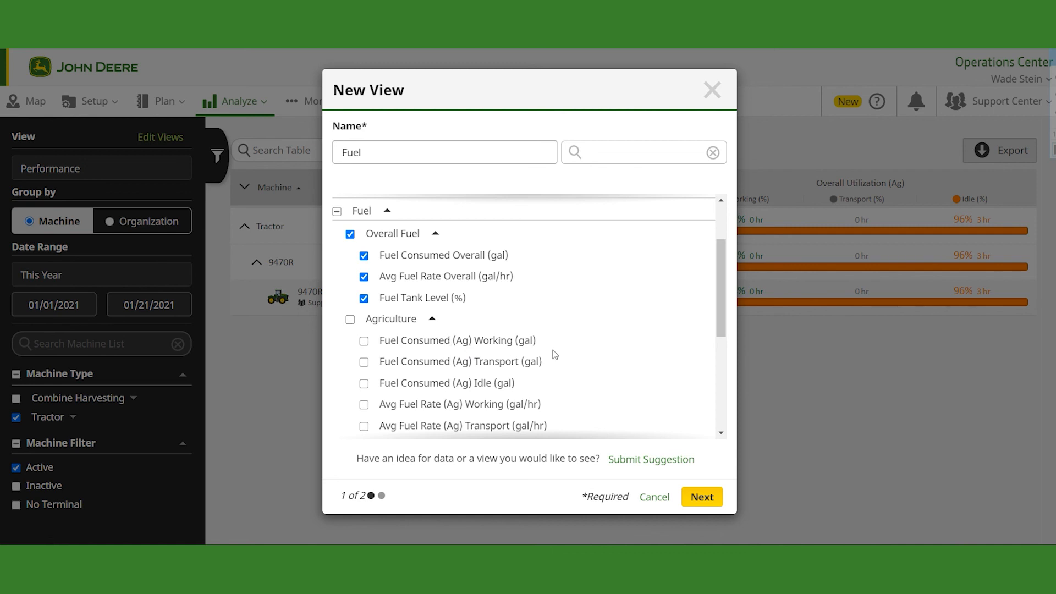
scroll(547, 364, down, 1)
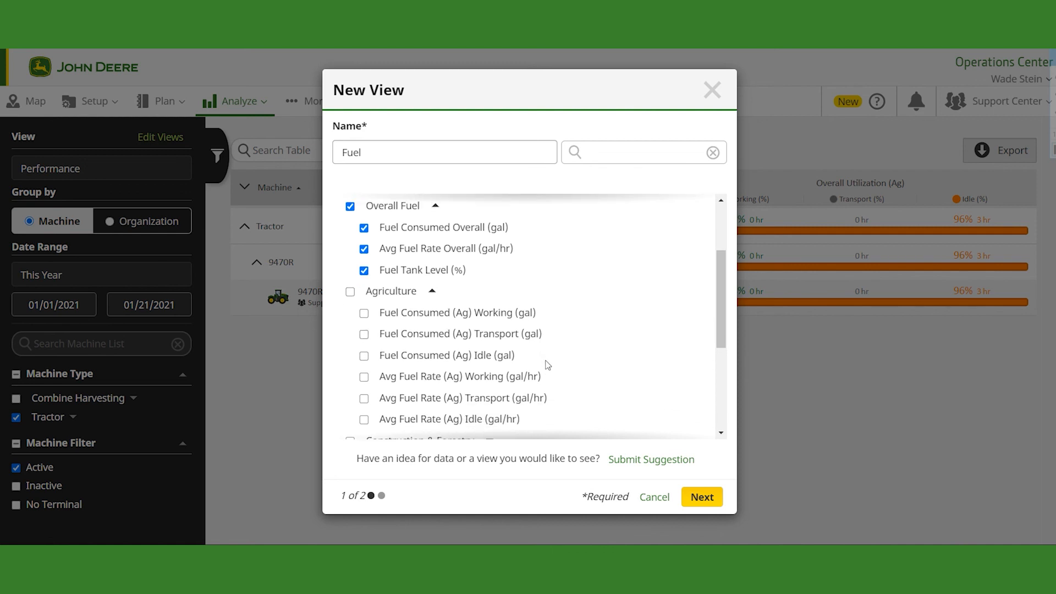
scroll(547, 364, up, 1)
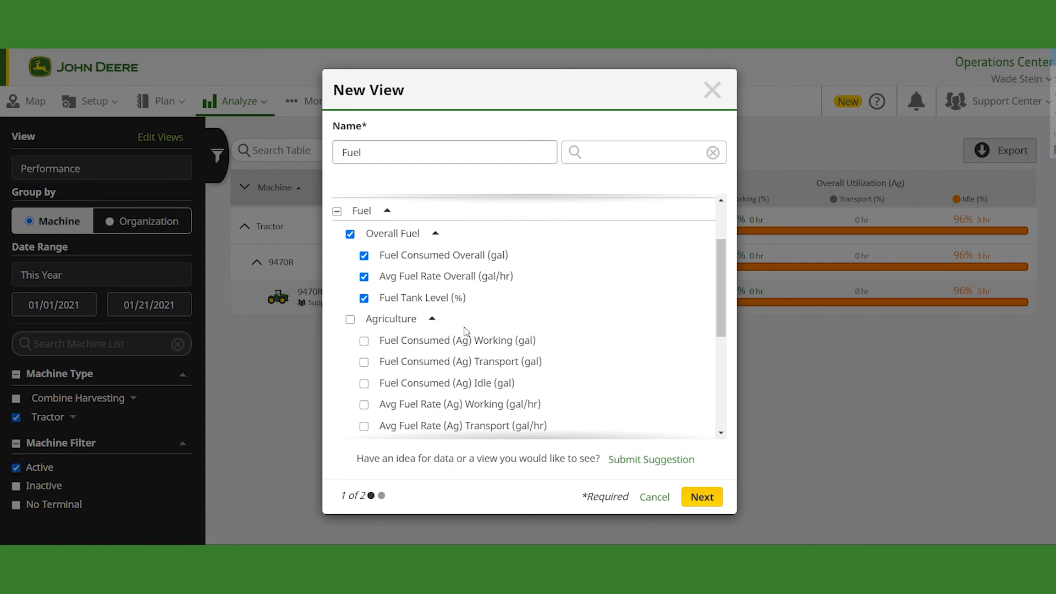
click(684, 488)
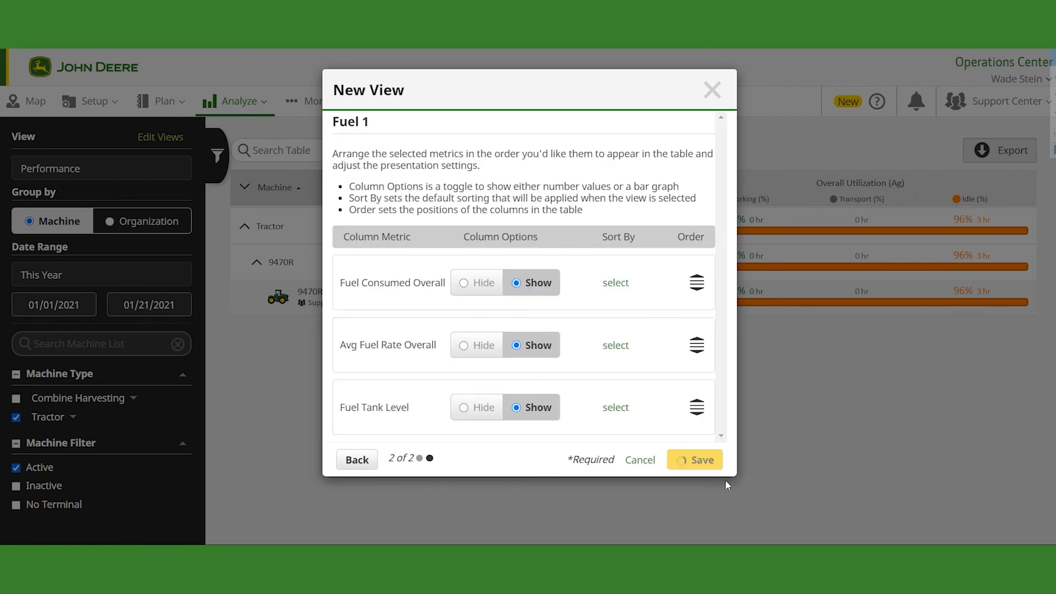
click(712, 465)
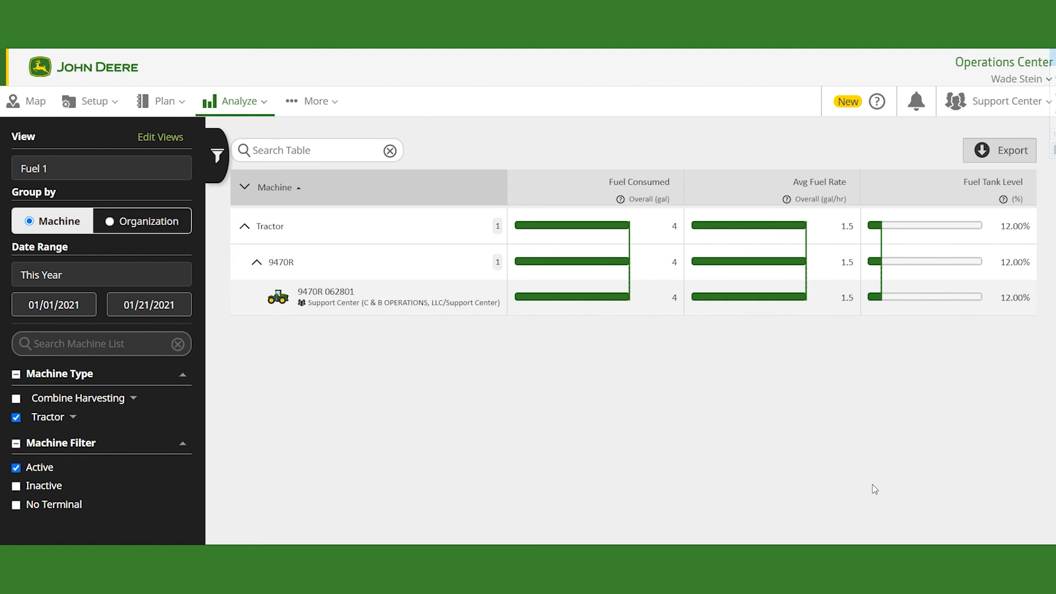
Step: Switch the date range to Last Year, then try choosing a custom start date in the calendar
click(106, 280)
click(89, 366)
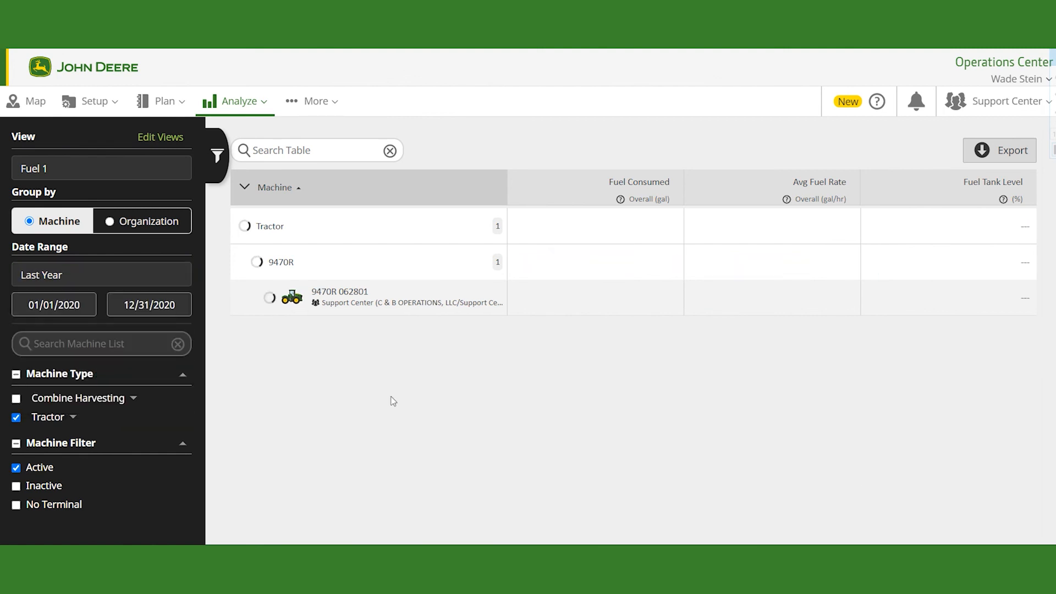
click(136, 280)
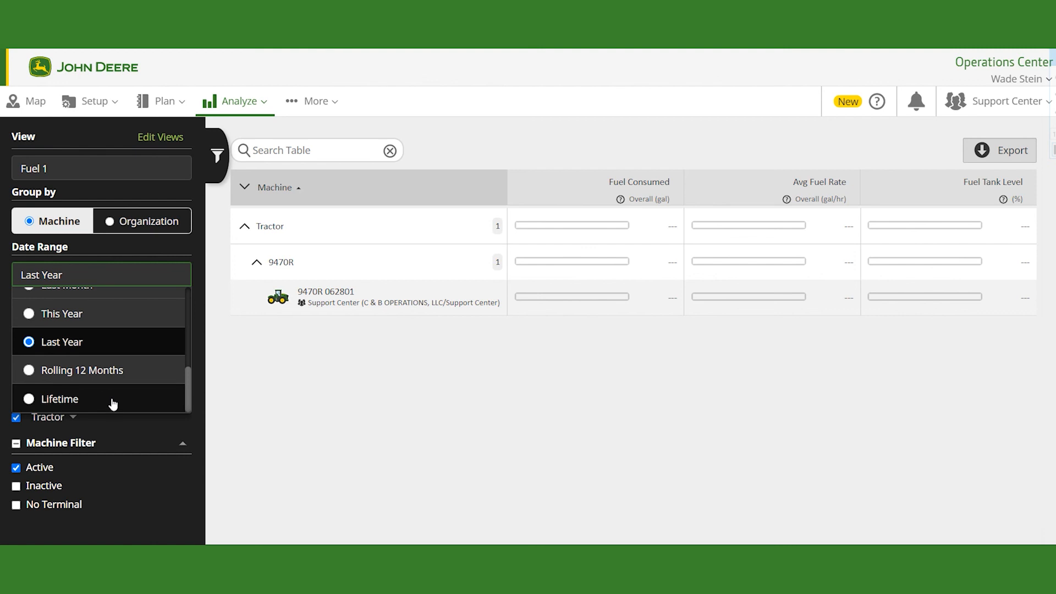
scroll(92, 364, up, 3)
scroll(92, 364, down, 2)
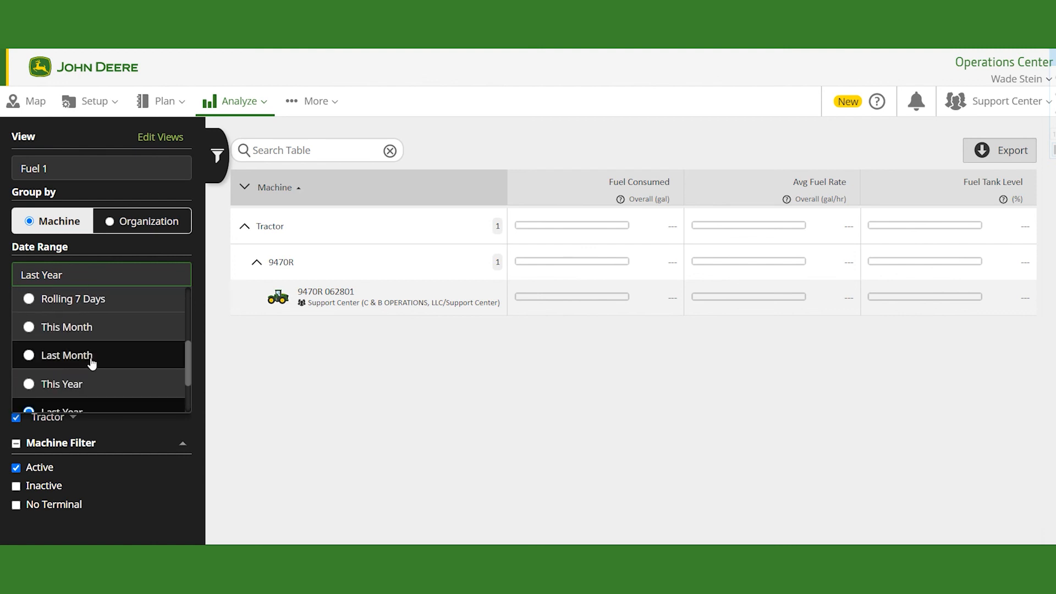
scroll(92, 360, up, 2)
scroll(90, 357, up, 3)
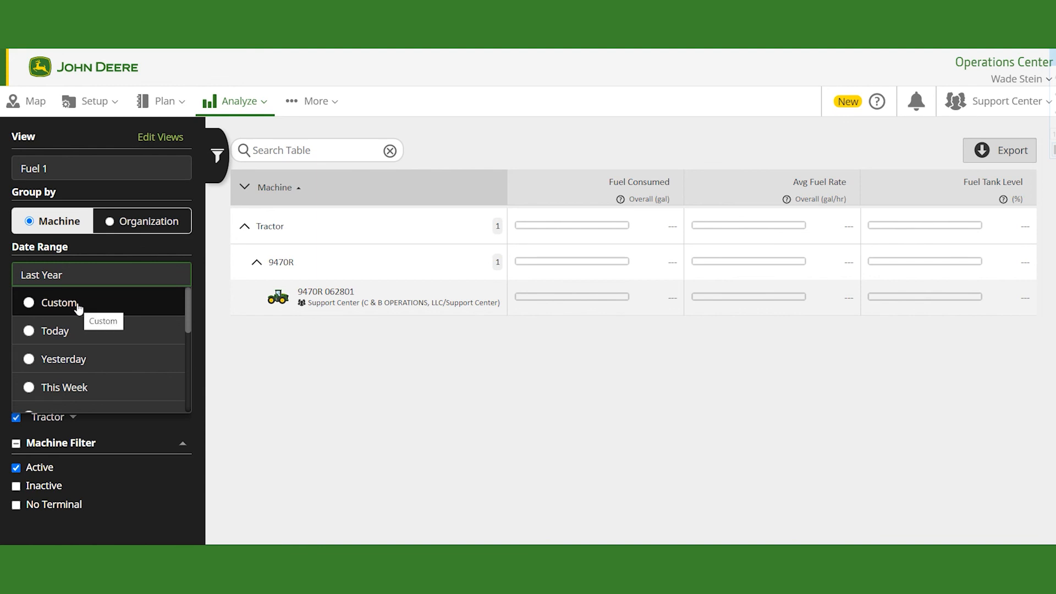
click(77, 306)
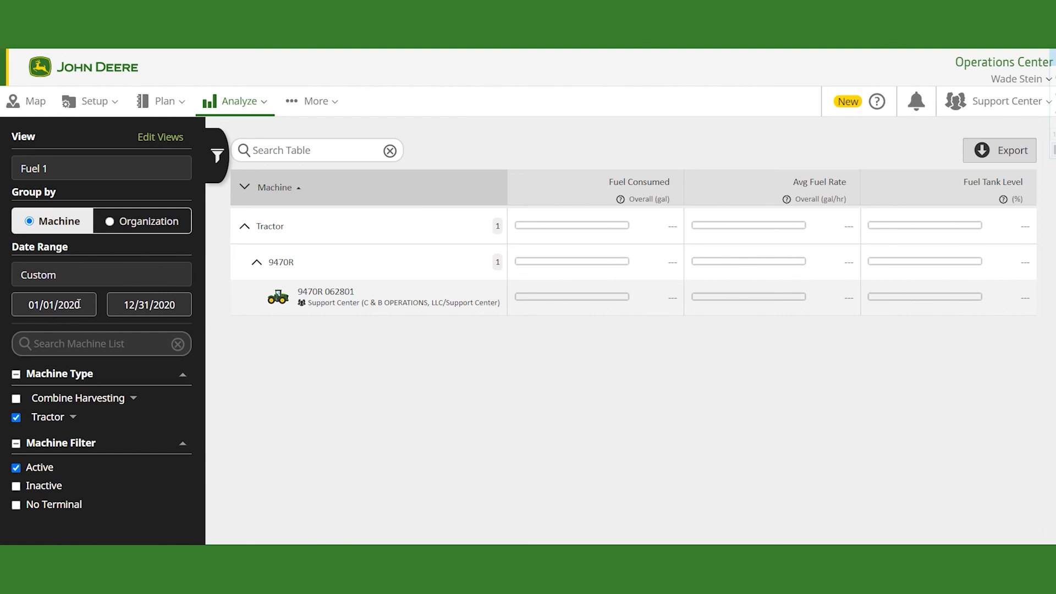
click(79, 304)
click(18, 340)
click(19, 340)
click(19, 339)
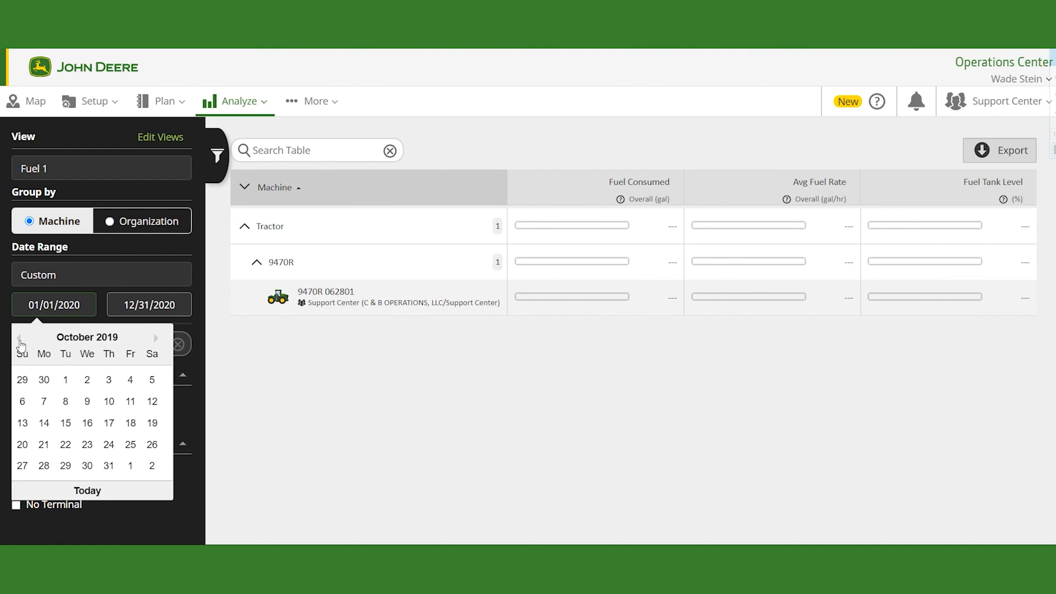
click(402, 399)
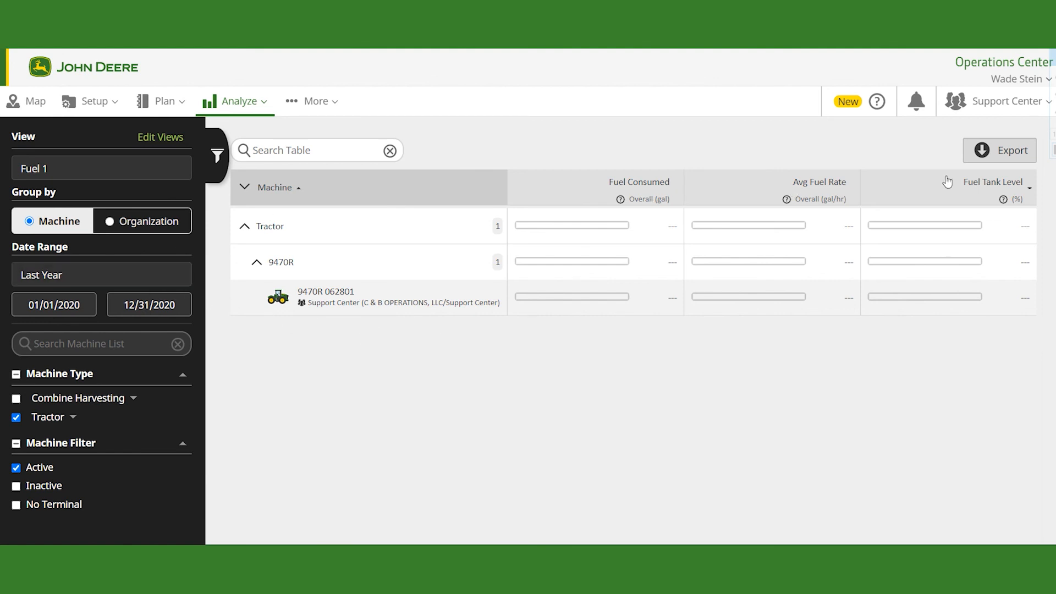
Step: Group the machines by Organization with C & B OPERATIONS, LLC and Support Center expanded, and set the date range to Lifetime
click(164, 222)
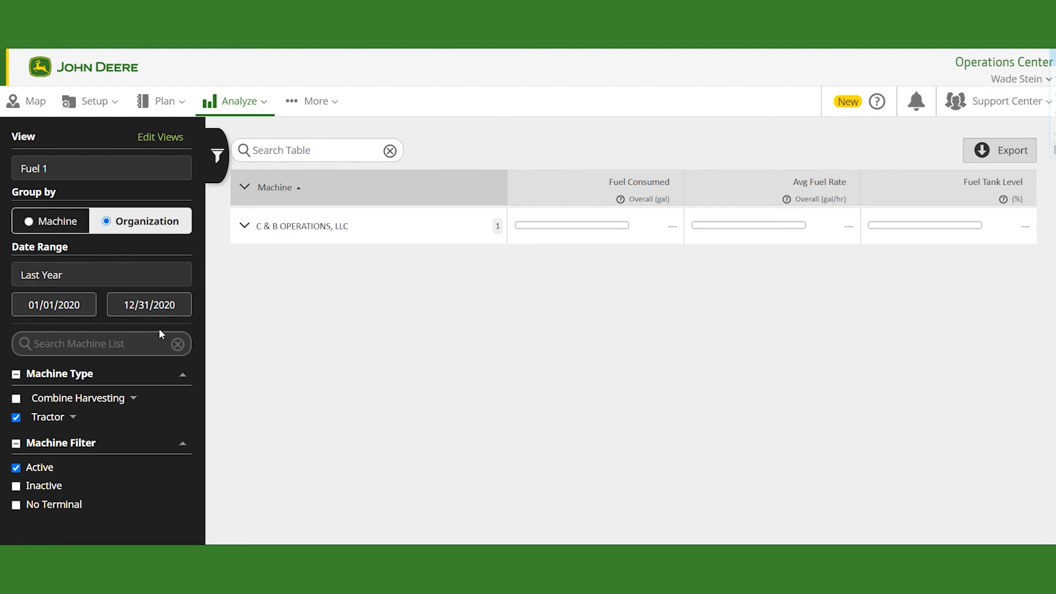
click(245, 229)
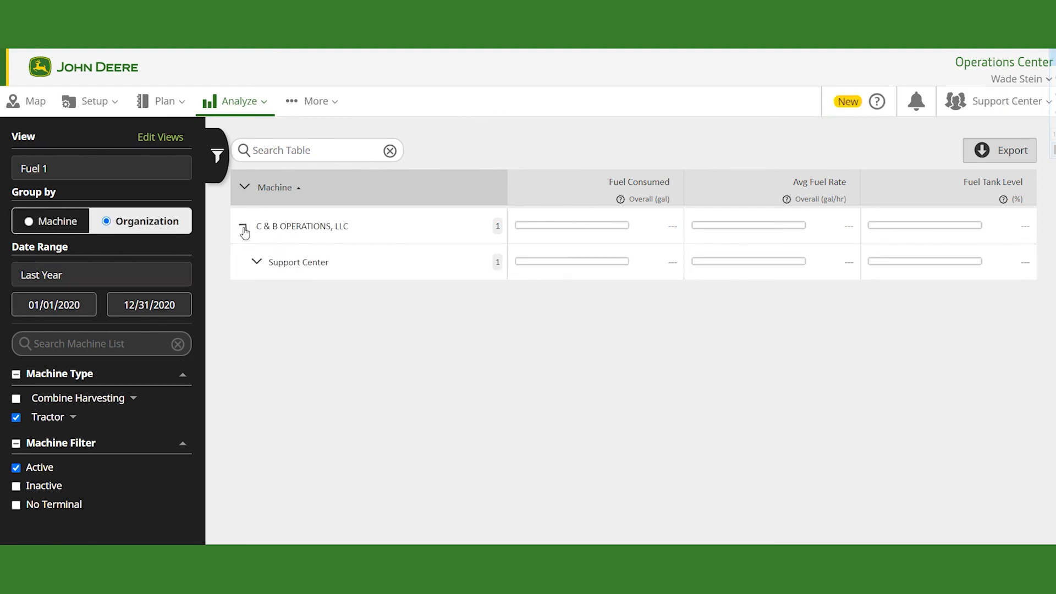
click(258, 264)
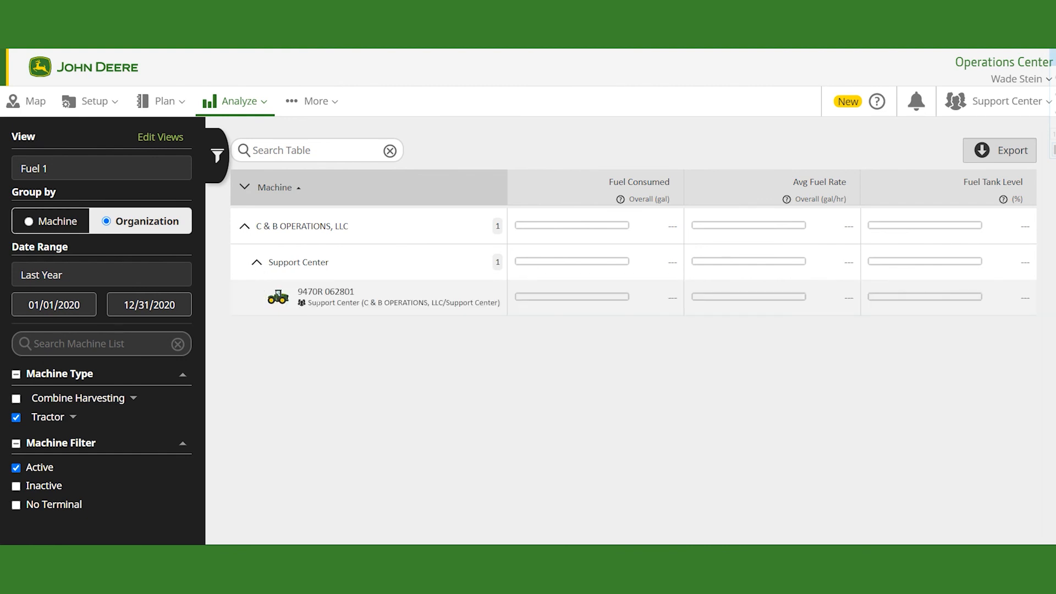
click(102, 278)
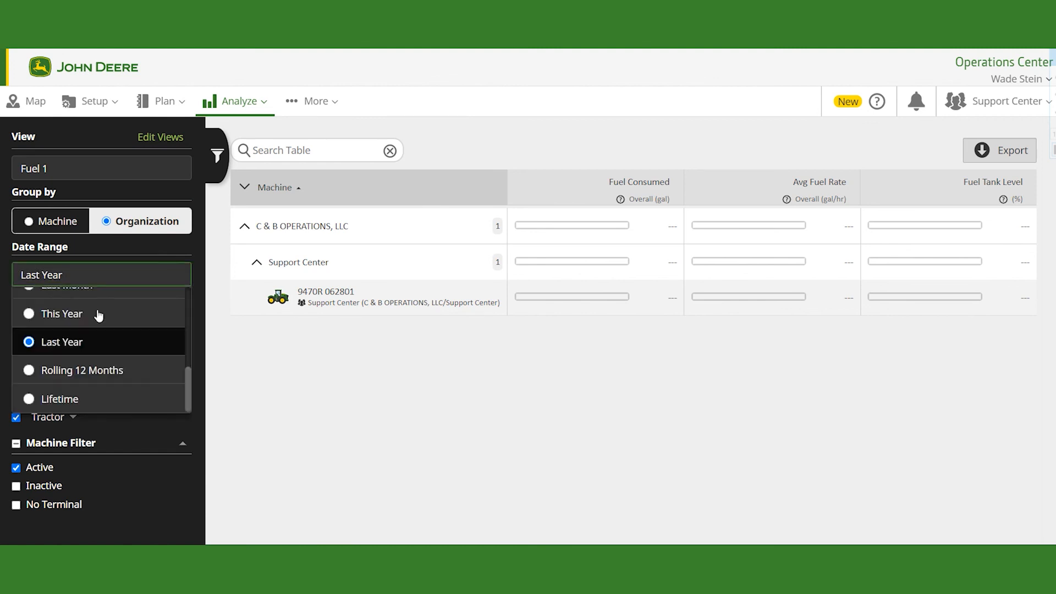
click(88, 399)
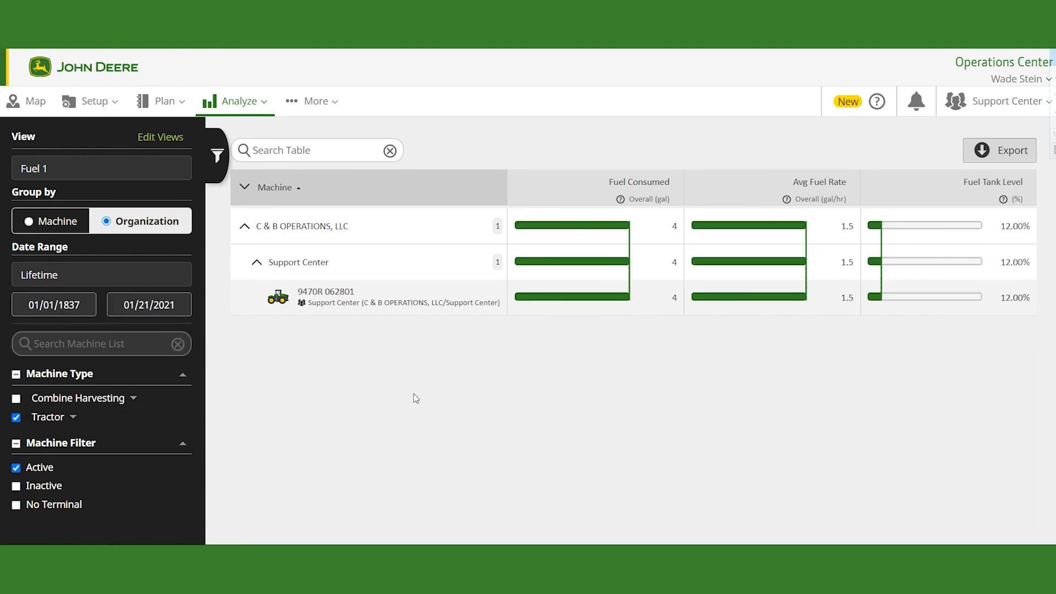
Step: Export the Fuel view as a PDF (Print) file and open the downloaded PDF
click(988, 156)
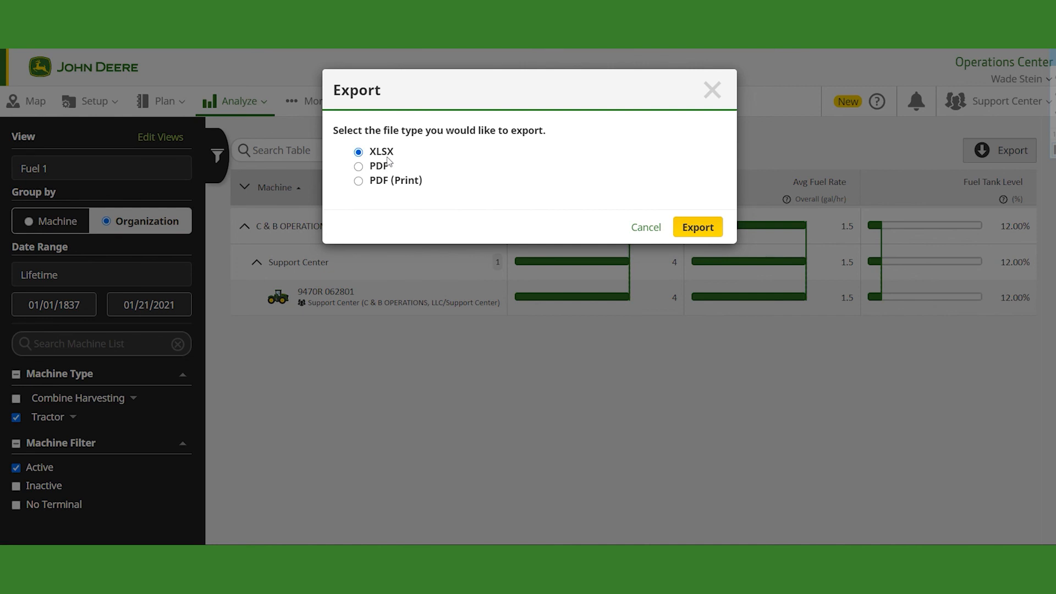
click(358, 182)
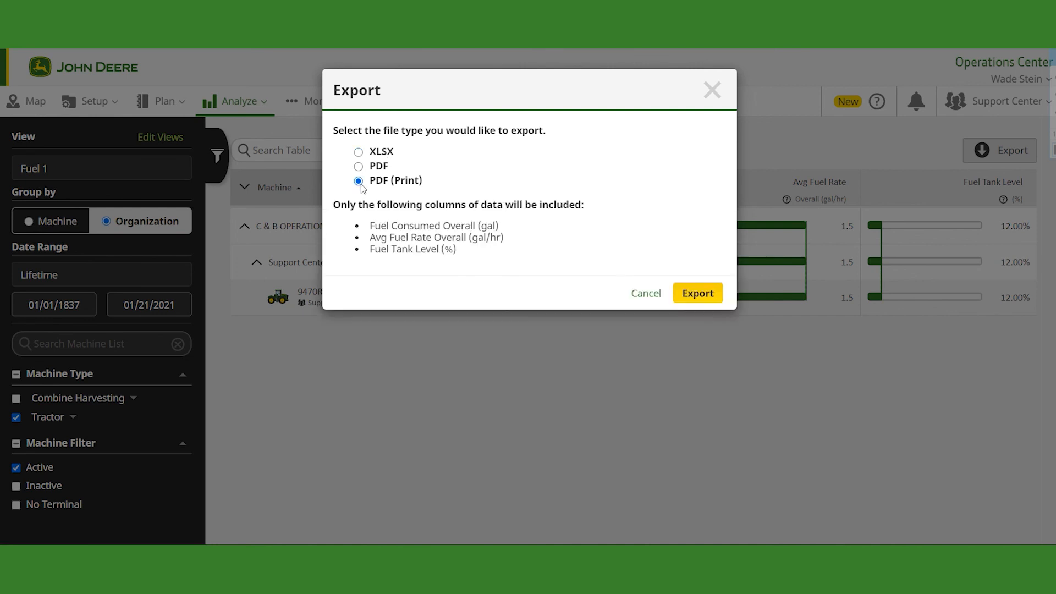
click(708, 297)
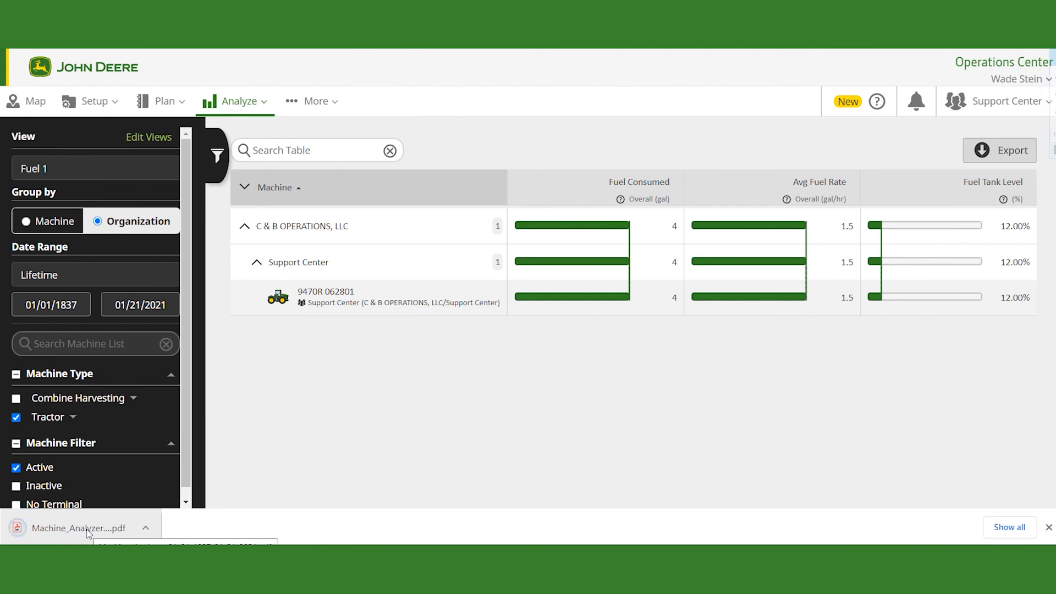
click(88, 532)
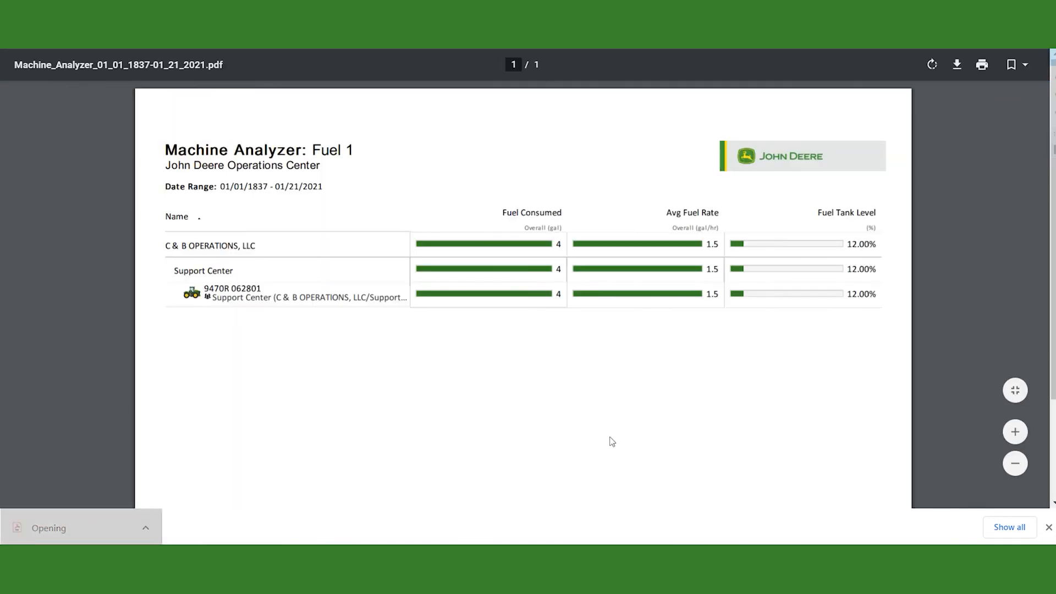